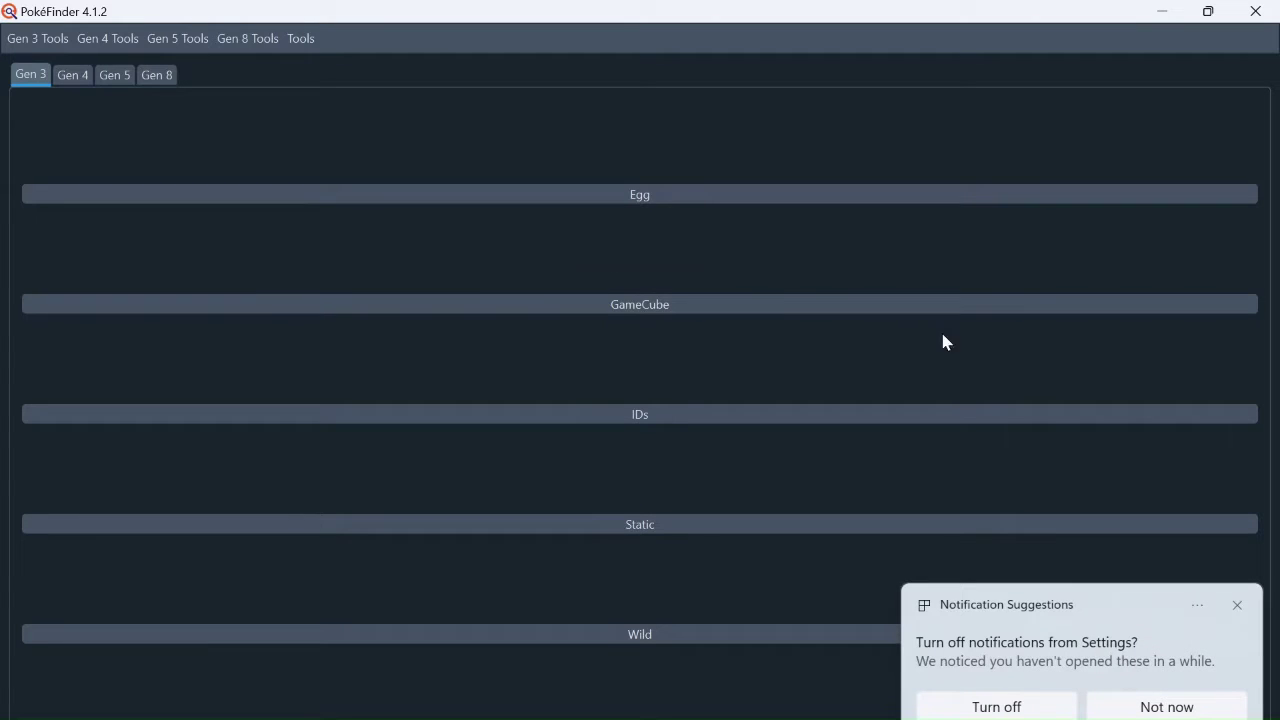
# - Dismiss the notification suggestion and the software update notice covering the window
pyautogui.click(1240, 608)
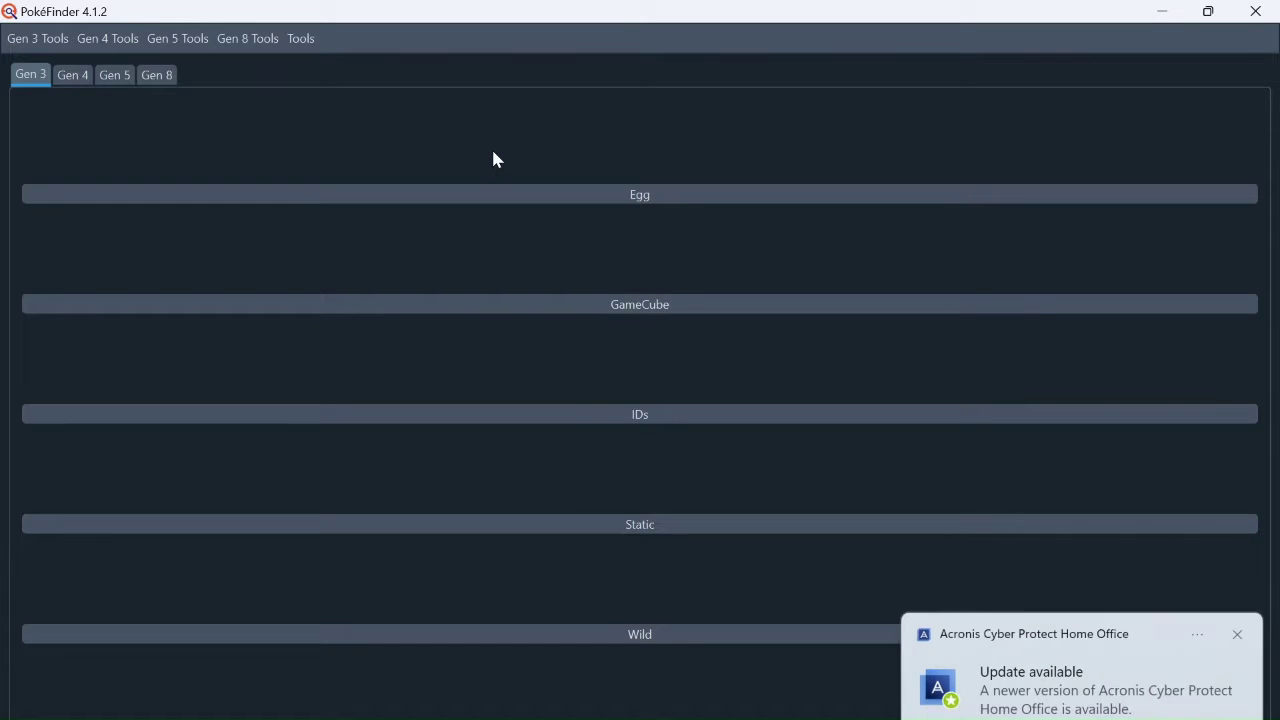
pyautogui.click(1236, 642)
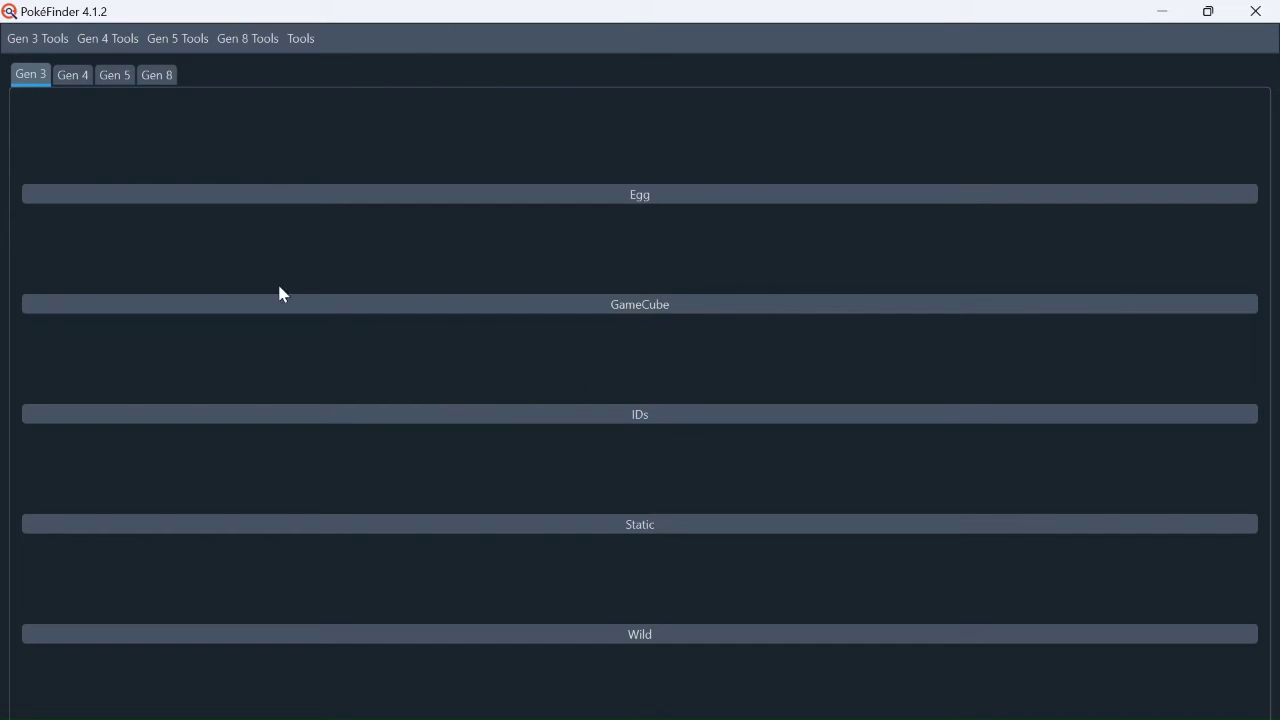
pyautogui.click(51, 42)
pyautogui.moveTo(303, 38)
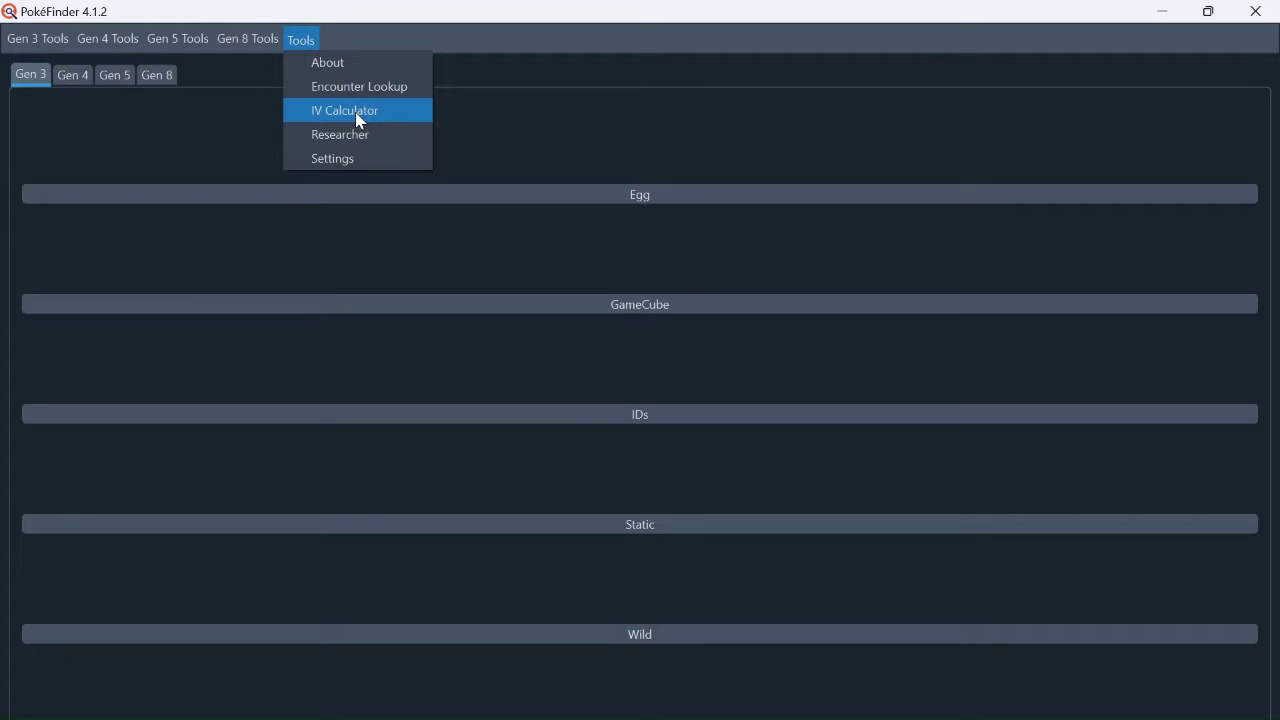
pyautogui.click(531, 135)
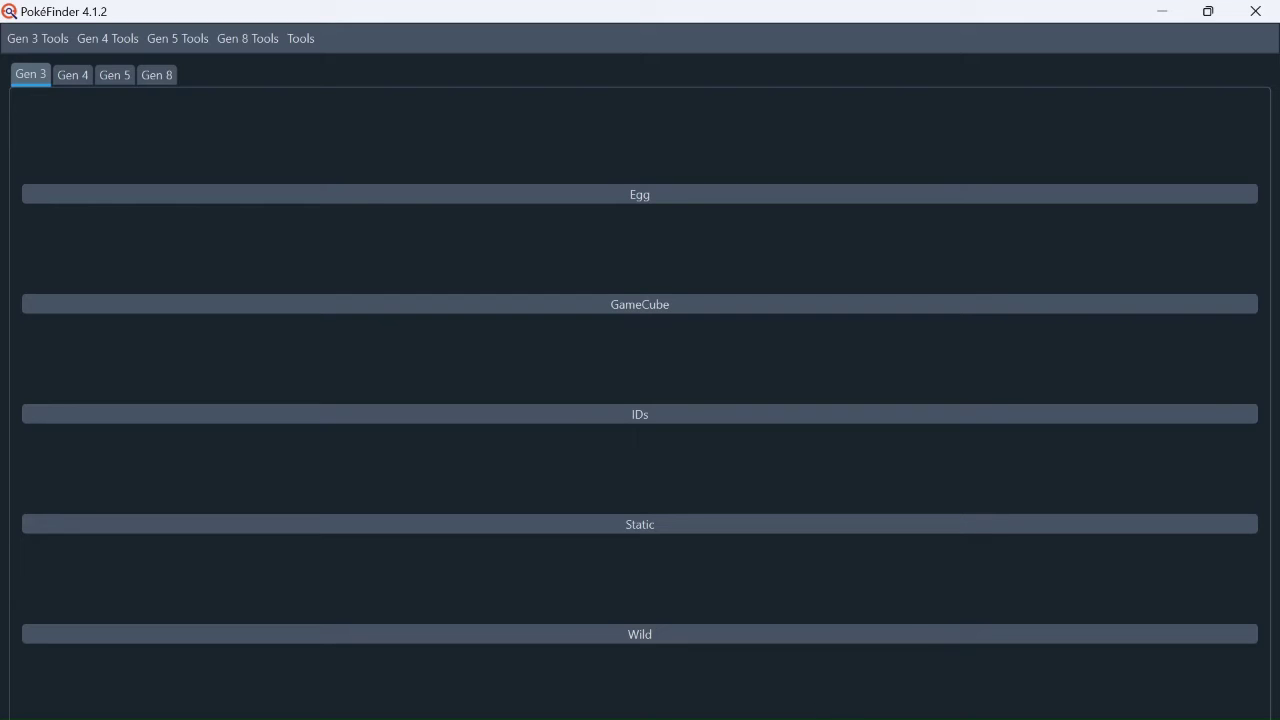
# - Switch to EonTimer, show its Gen 3 timer and set the calibration to 6
pyautogui.click(898, 719)
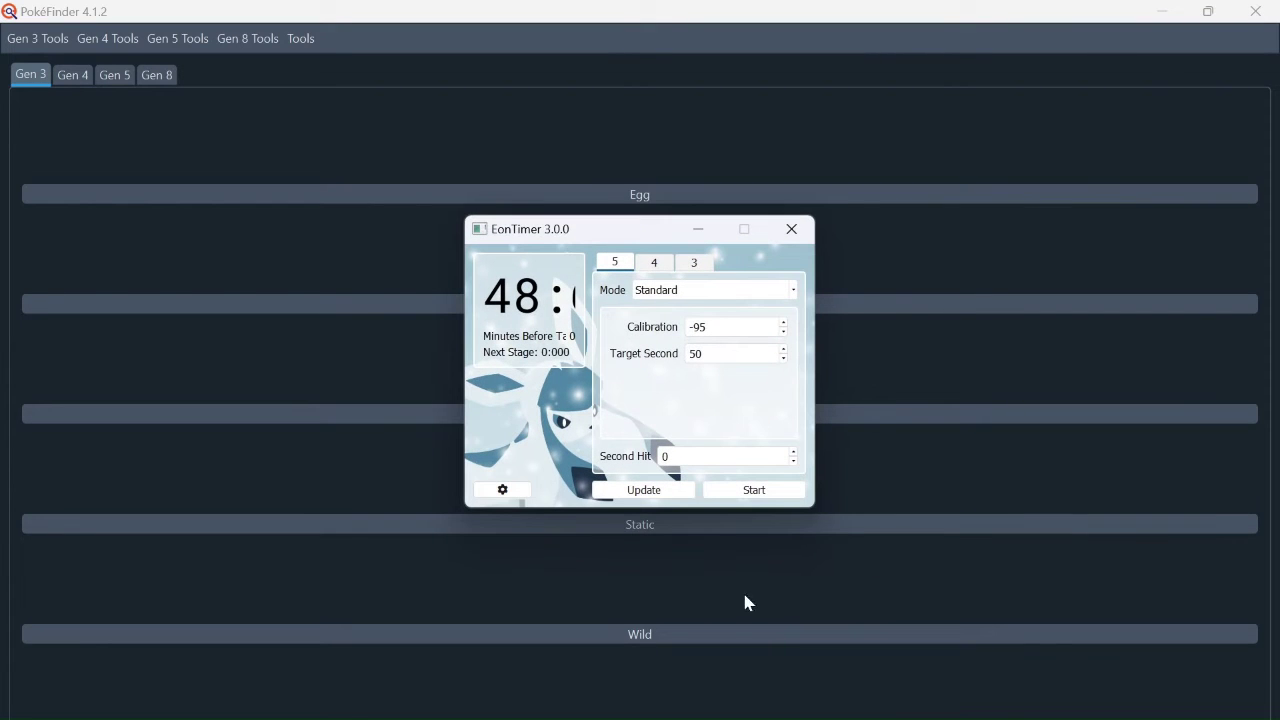
pyautogui.click(697, 263)
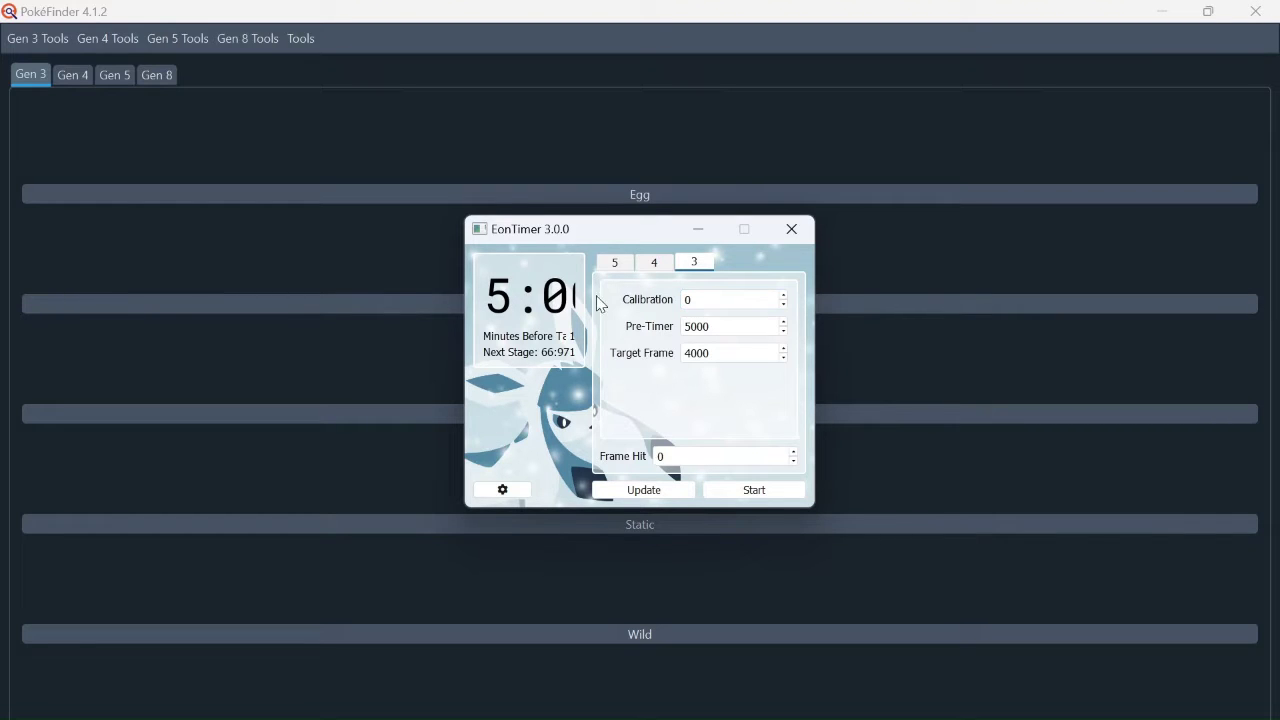
pyautogui.click(700, 295)
pyautogui.press('BackSpace')
pyautogui.write('1')
pyautogui.write('00')
pyautogui.press('BackSpace')
pyautogui.press('BackSpace')
pyautogui.press('BackSpace')
pyautogui.write('100')
pyautogui.press('BackSpace')
pyautogui.press('BackSpace')
pyautogui.press('BackSpace')
pyautogui.write('65')
pyautogui.press('BackSpace')
pyautogui.press('BackSpace')
pyautogui.click(685, 298)
# - Review the console choices and the action mode and sound choices in the timer preferences, keeping GBA, A/V and Beep
pyautogui.click(494, 499)
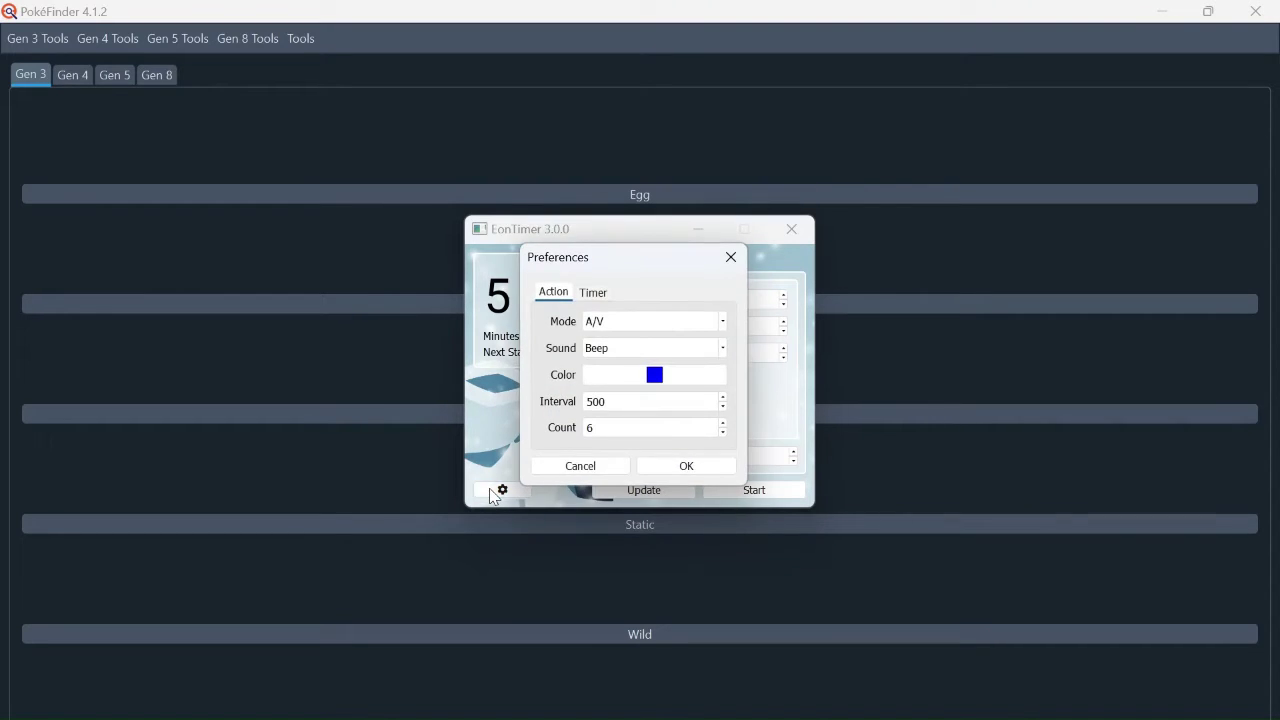
pyautogui.click(597, 293)
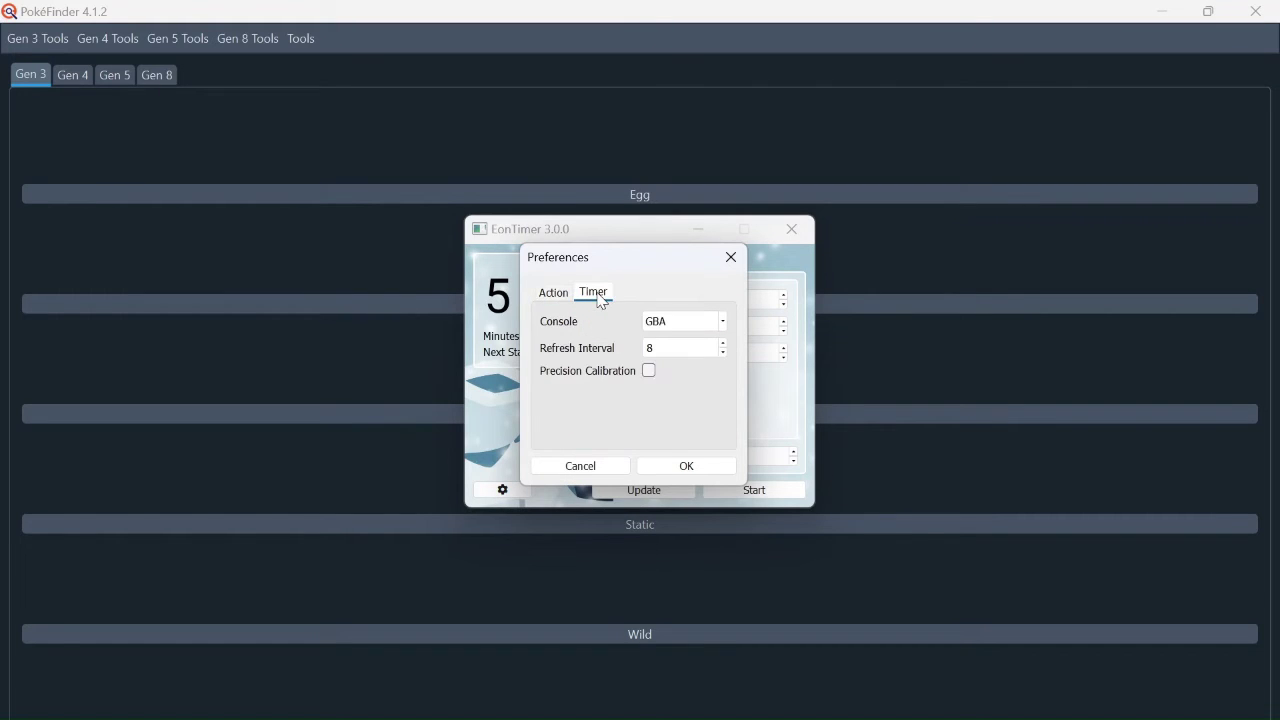
pyautogui.click(723, 322)
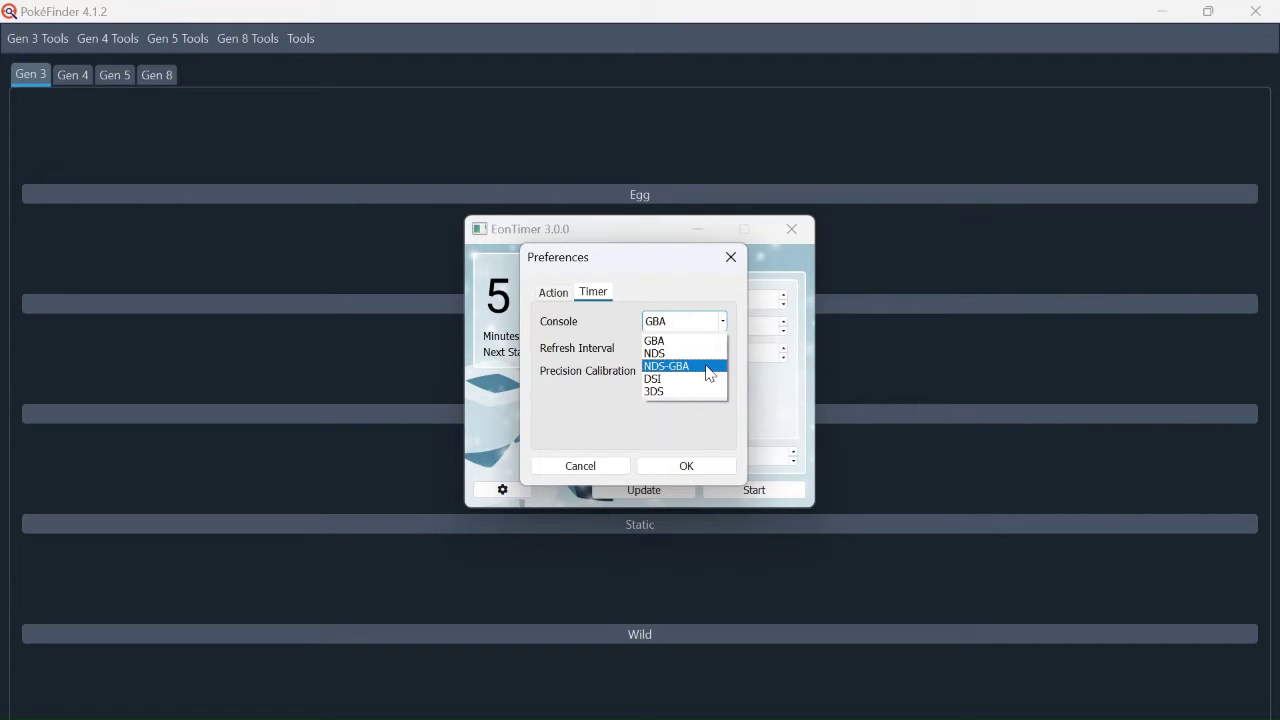
pyautogui.click(649, 428)
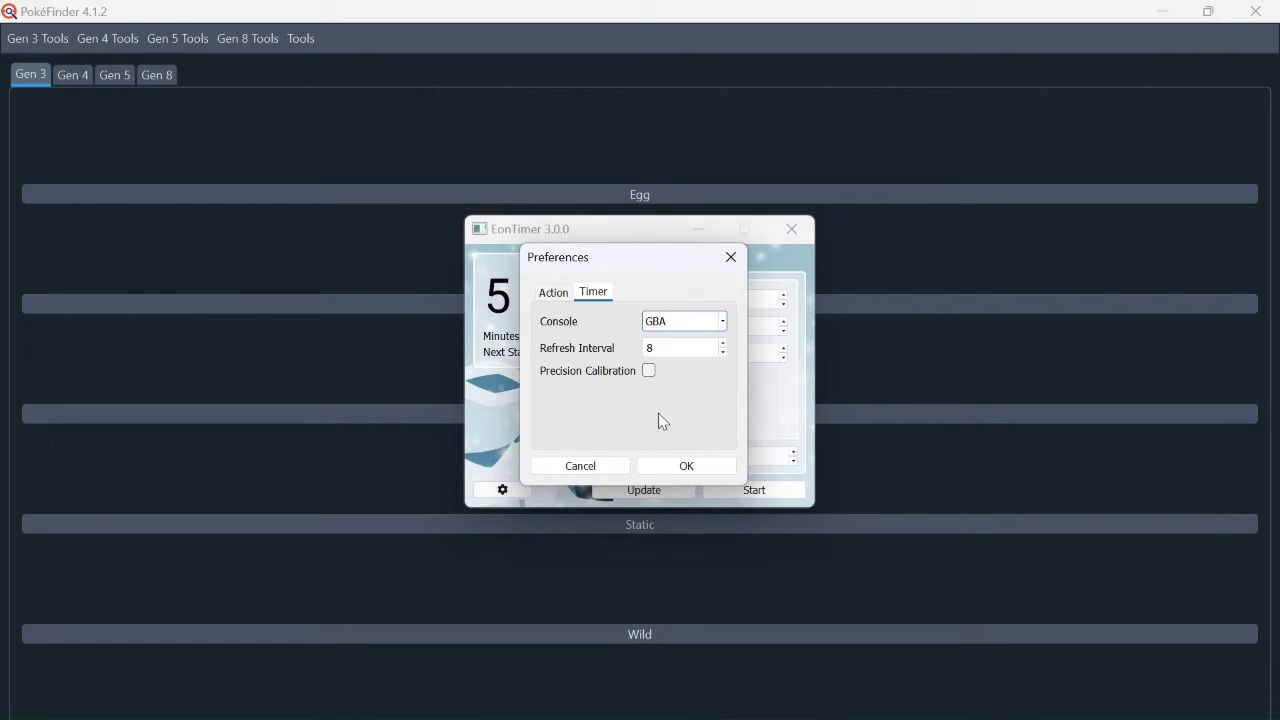
pyautogui.click(556, 296)
pyautogui.click(708, 353)
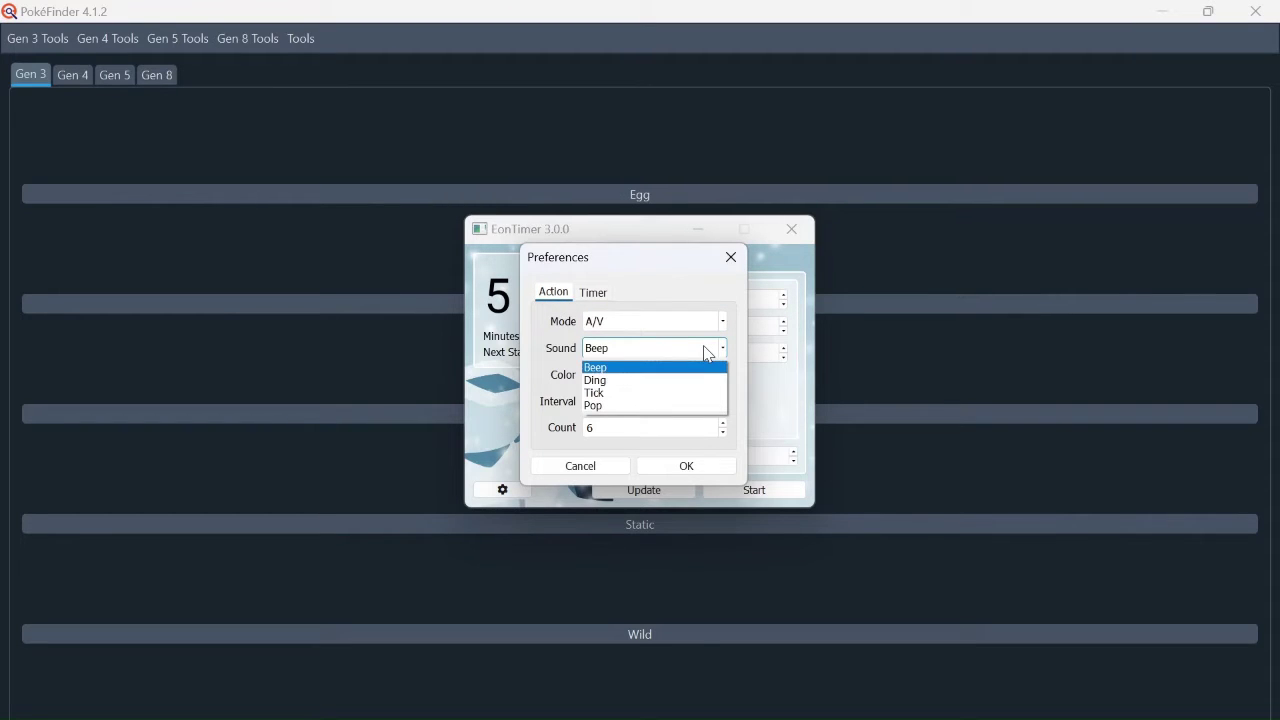
pyautogui.click(708, 353)
pyautogui.click(700, 321)
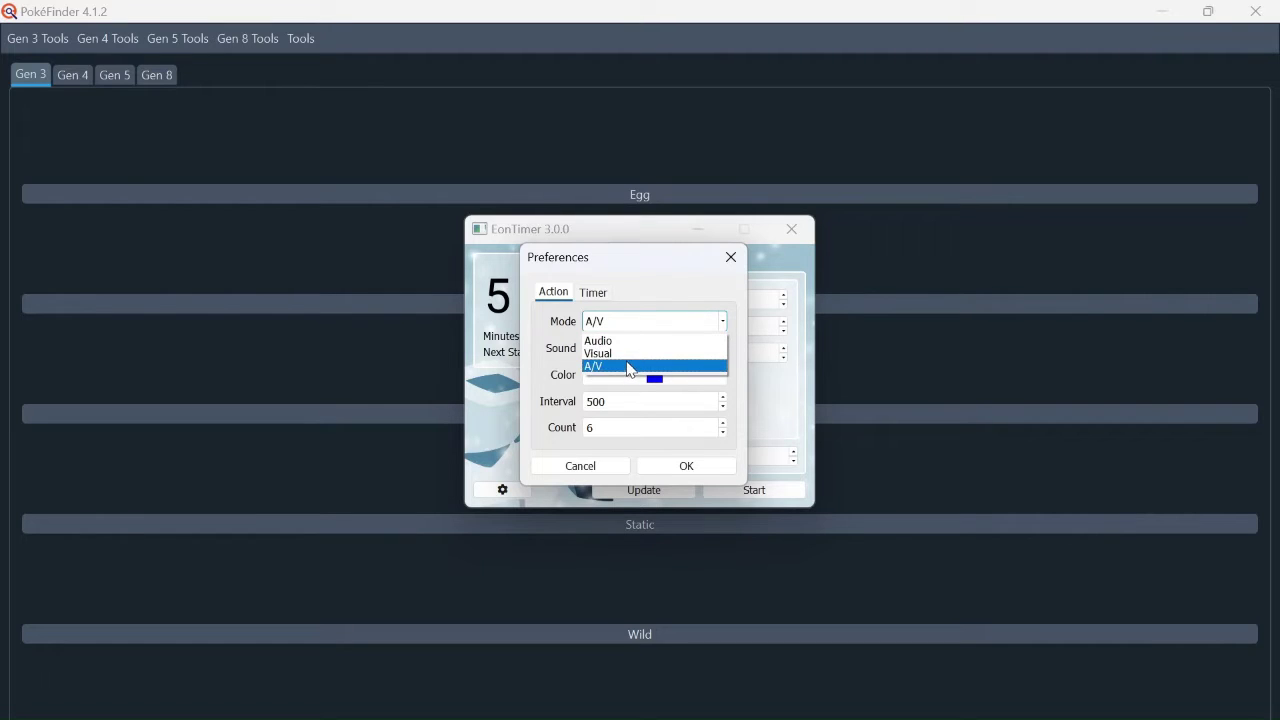
pyautogui.click(678, 272)
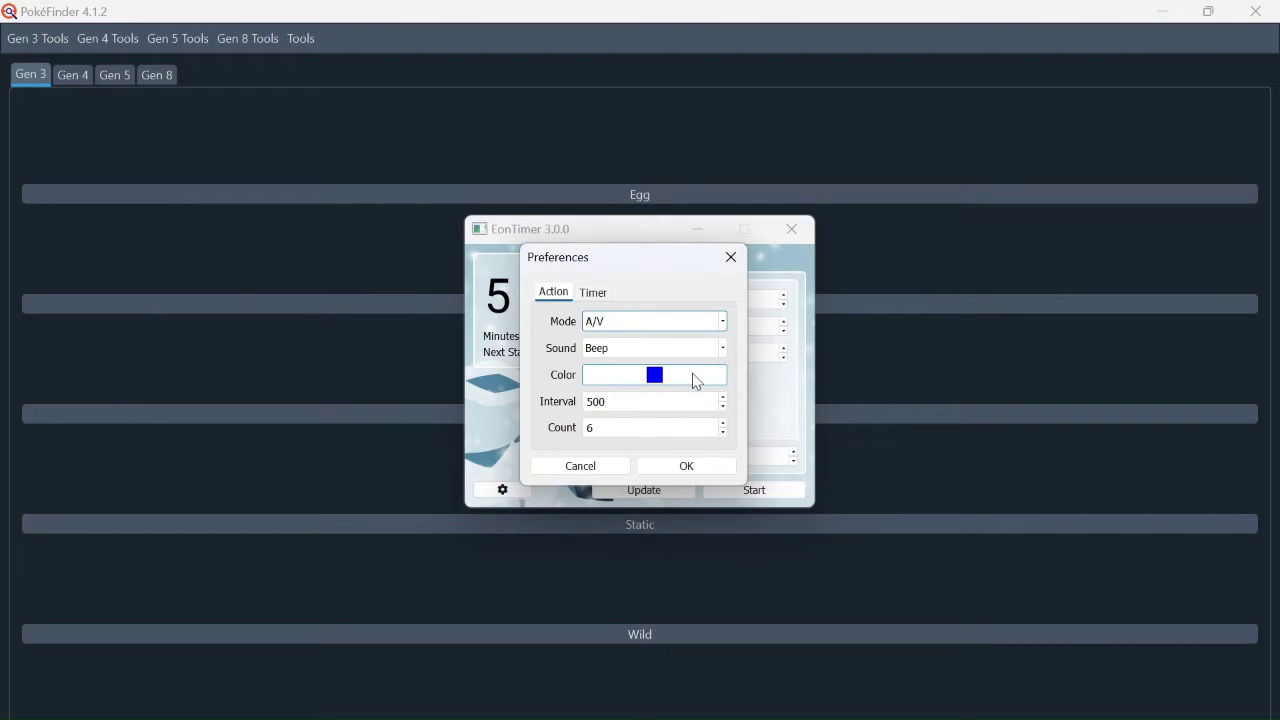
pyautogui.click(684, 468)
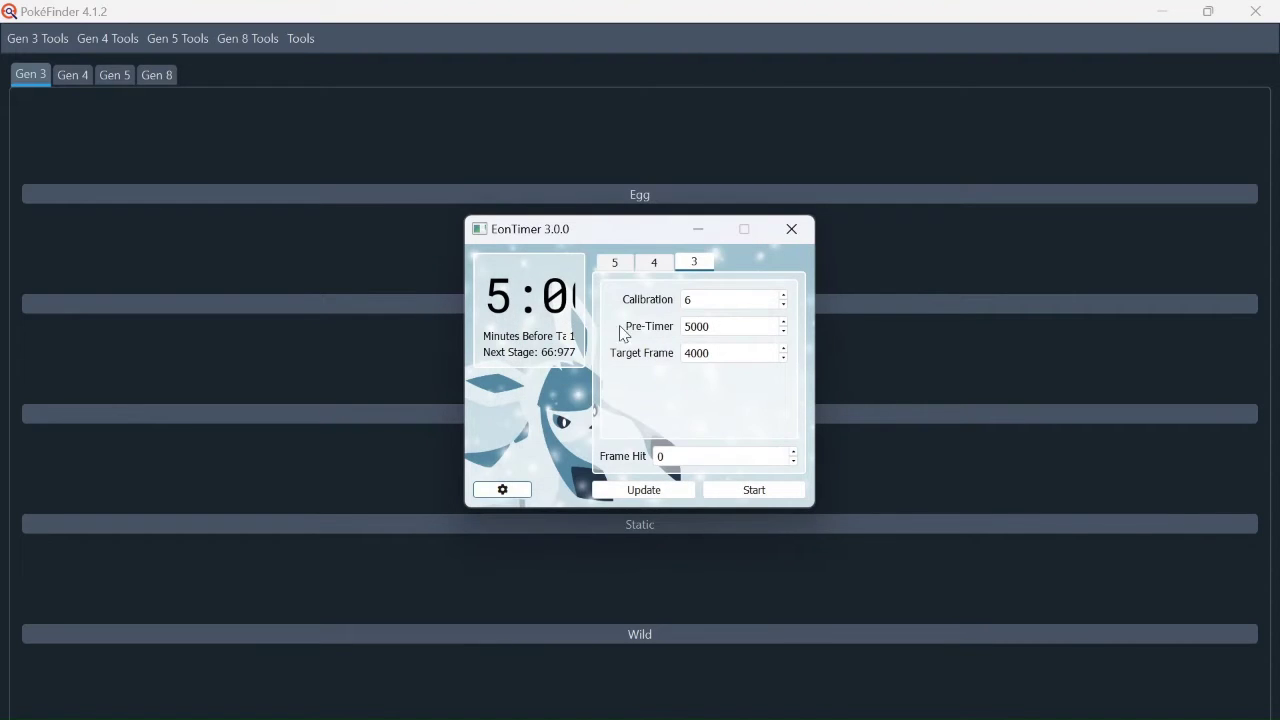
# - Start the Gen 3 timer briefly and stop it again
pyautogui.click(751, 493)
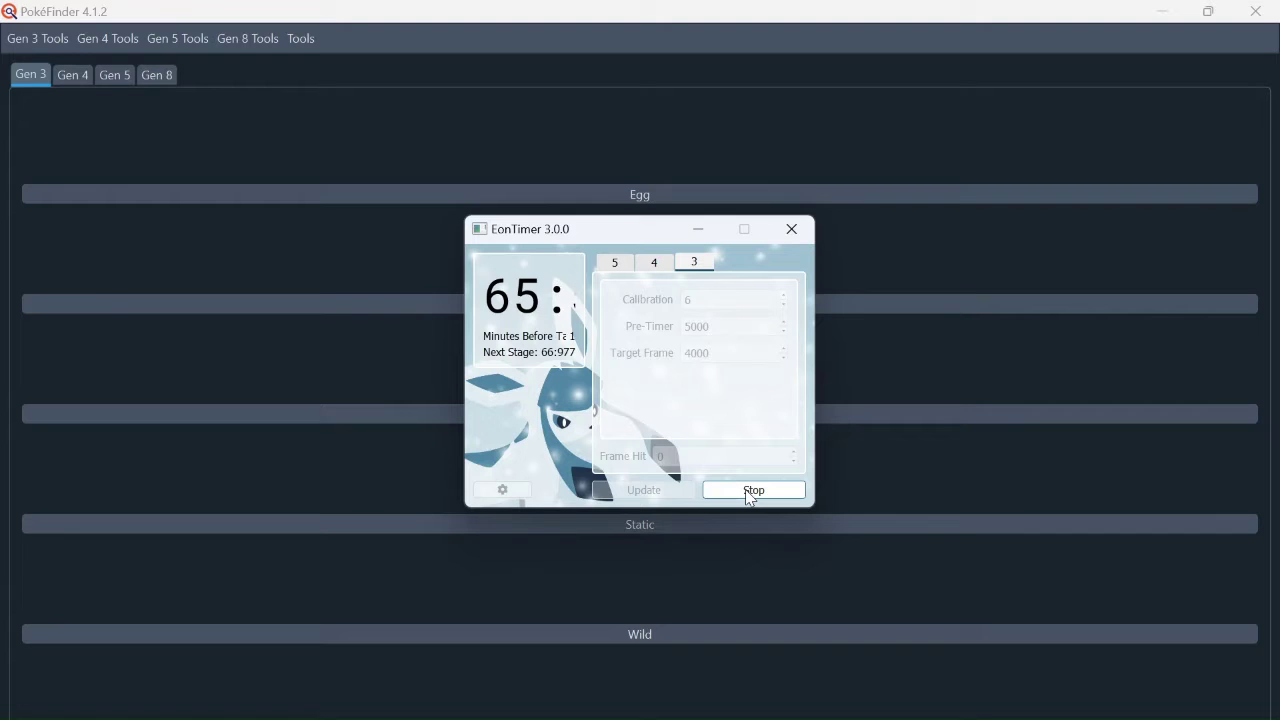
pyautogui.click(751, 493)
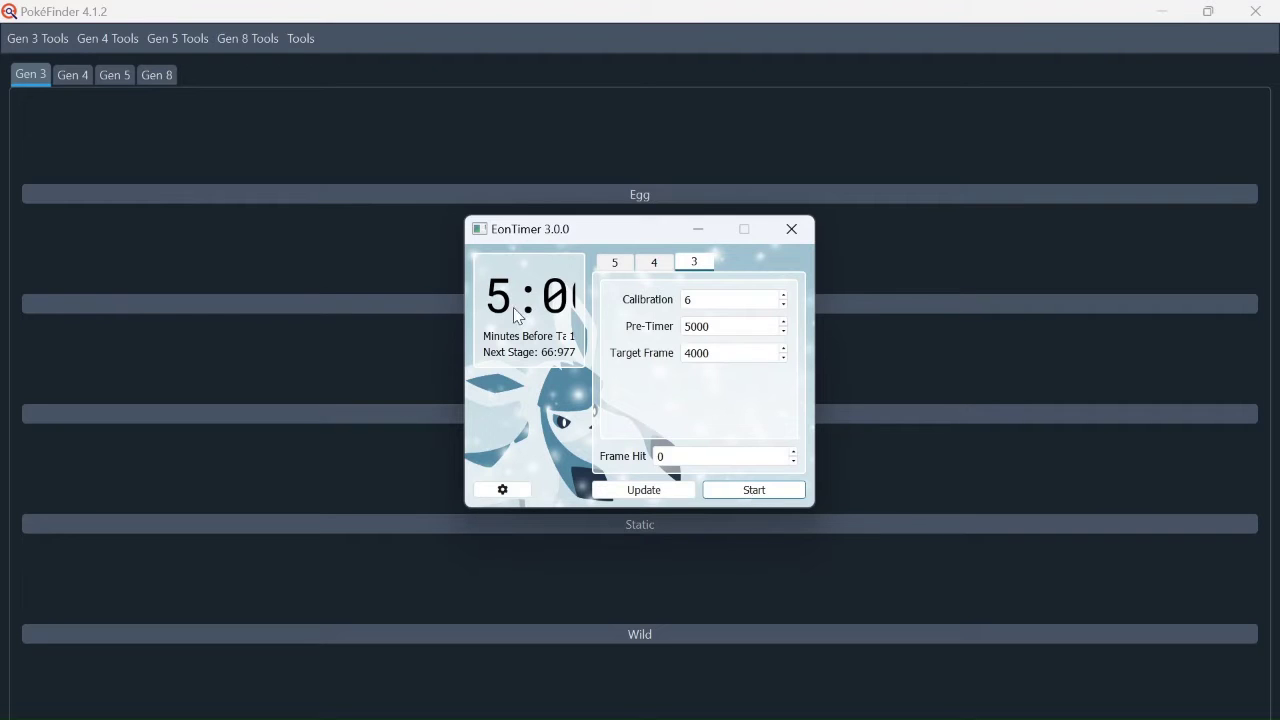
# - Review the audio and visual mode choices in the timer preferences, keep A/V, and minimize EonTimer
pyautogui.click(505, 494)
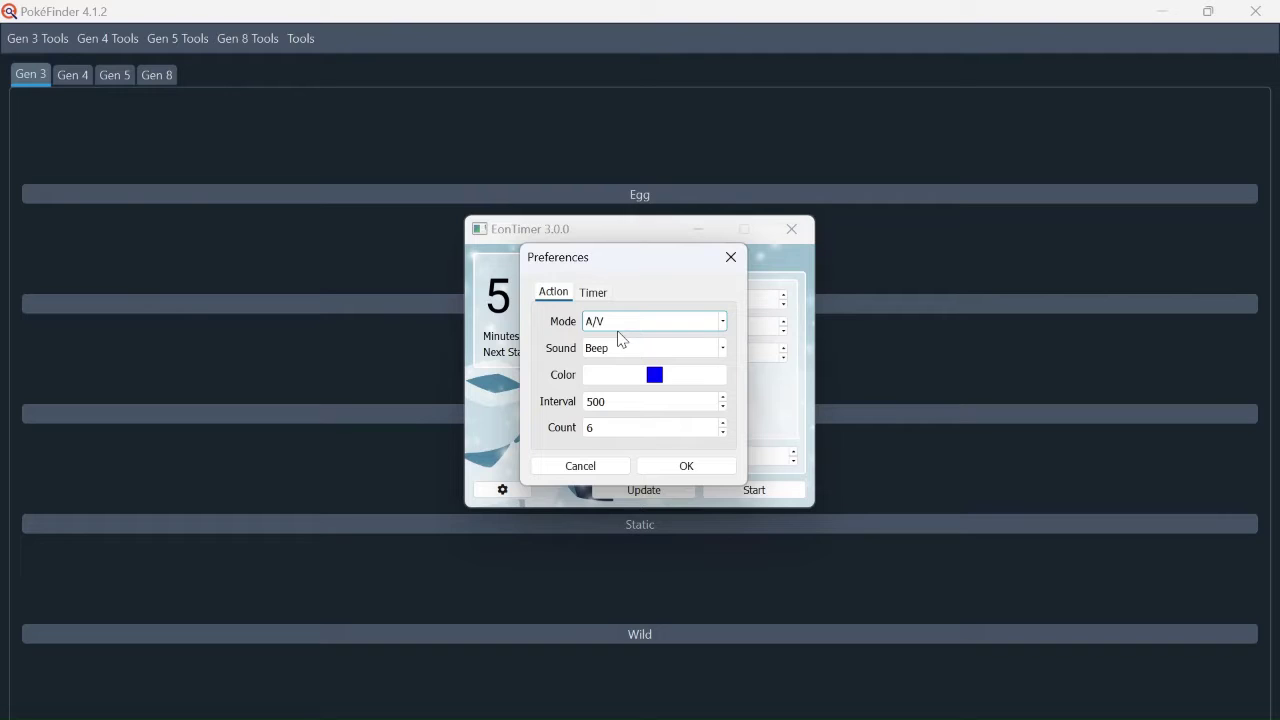
pyautogui.click(619, 330)
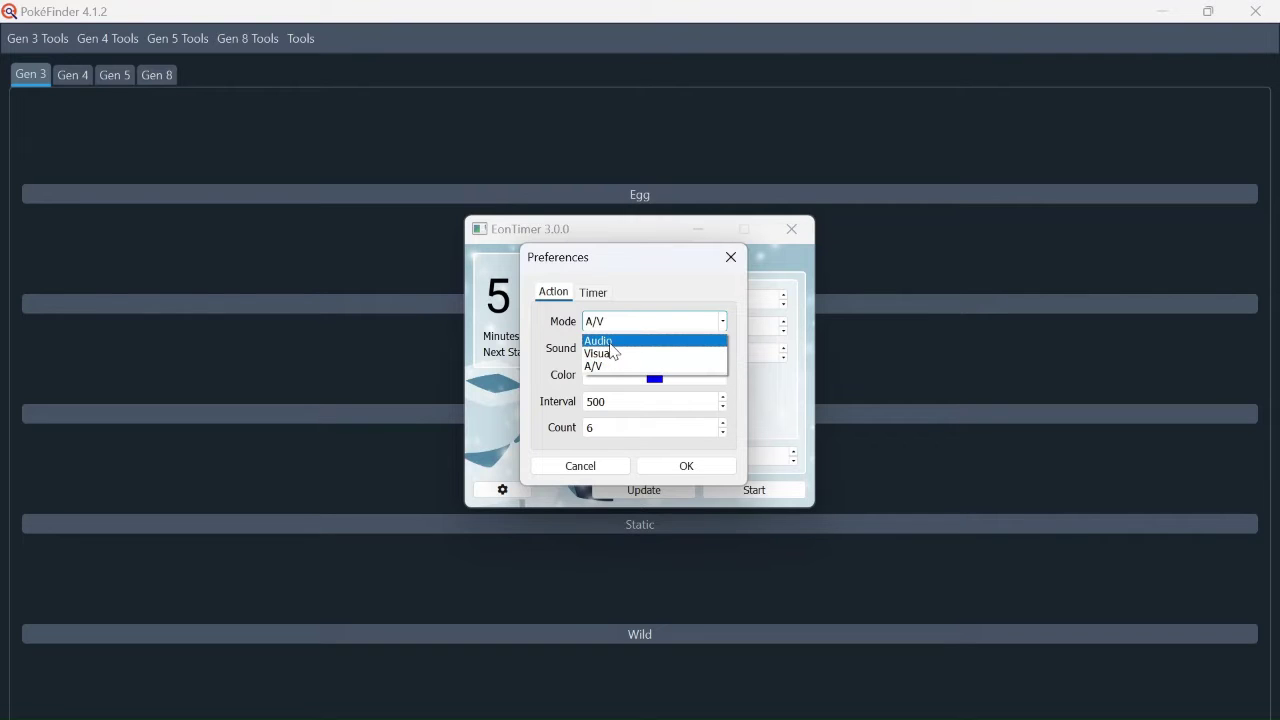
pyautogui.click(665, 287)
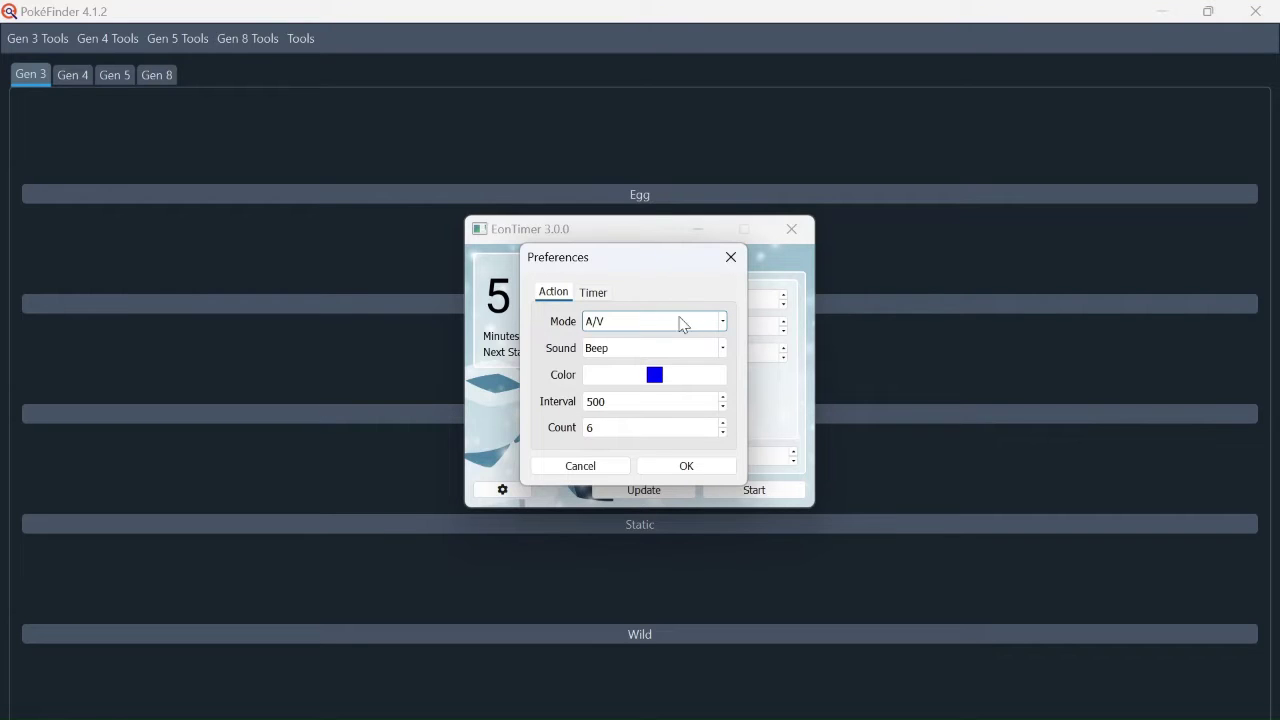
pyautogui.click(695, 464)
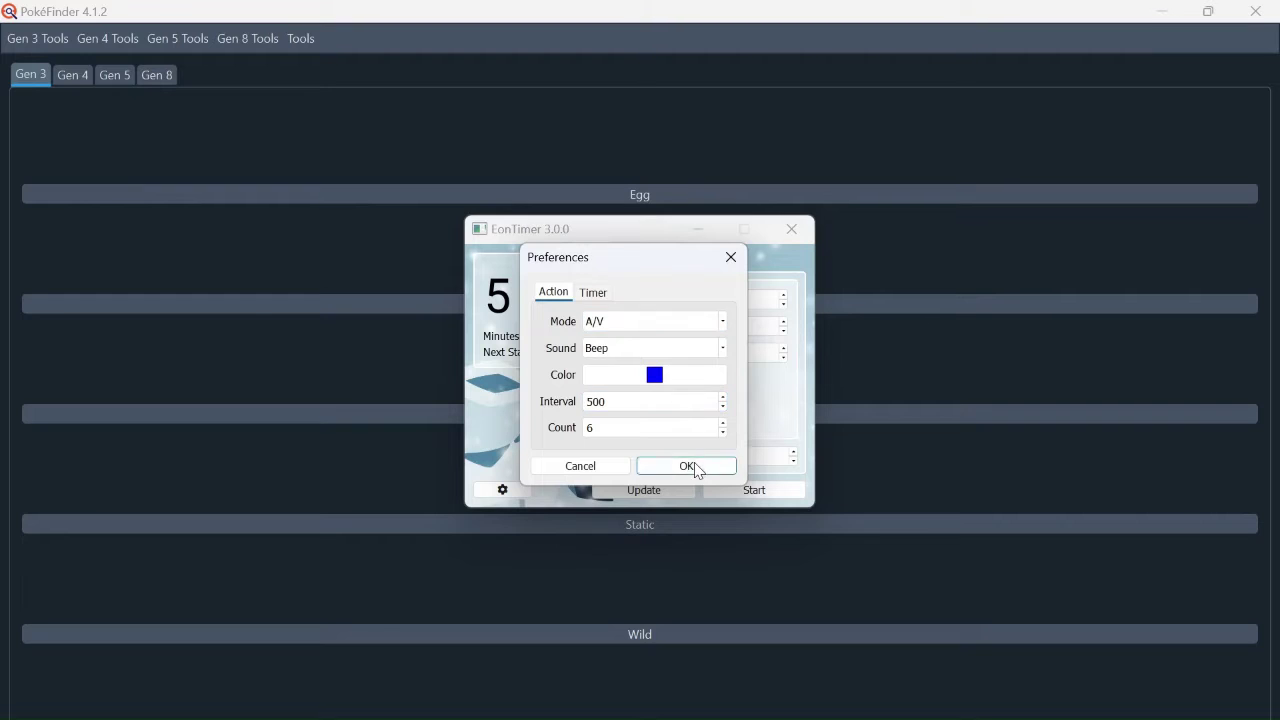
pyautogui.click(699, 231)
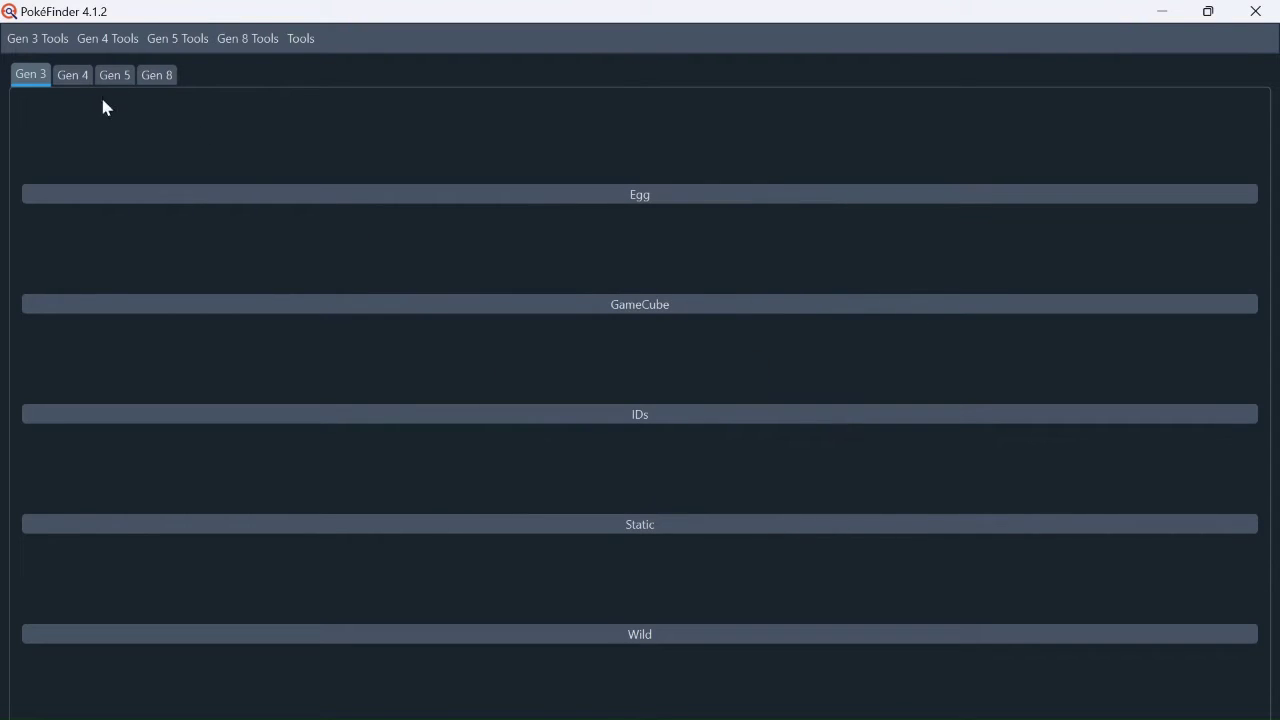
# - Open PokéFinder's IV Calculator to examine its stat fields, and close it
pyautogui.click(313, 44)
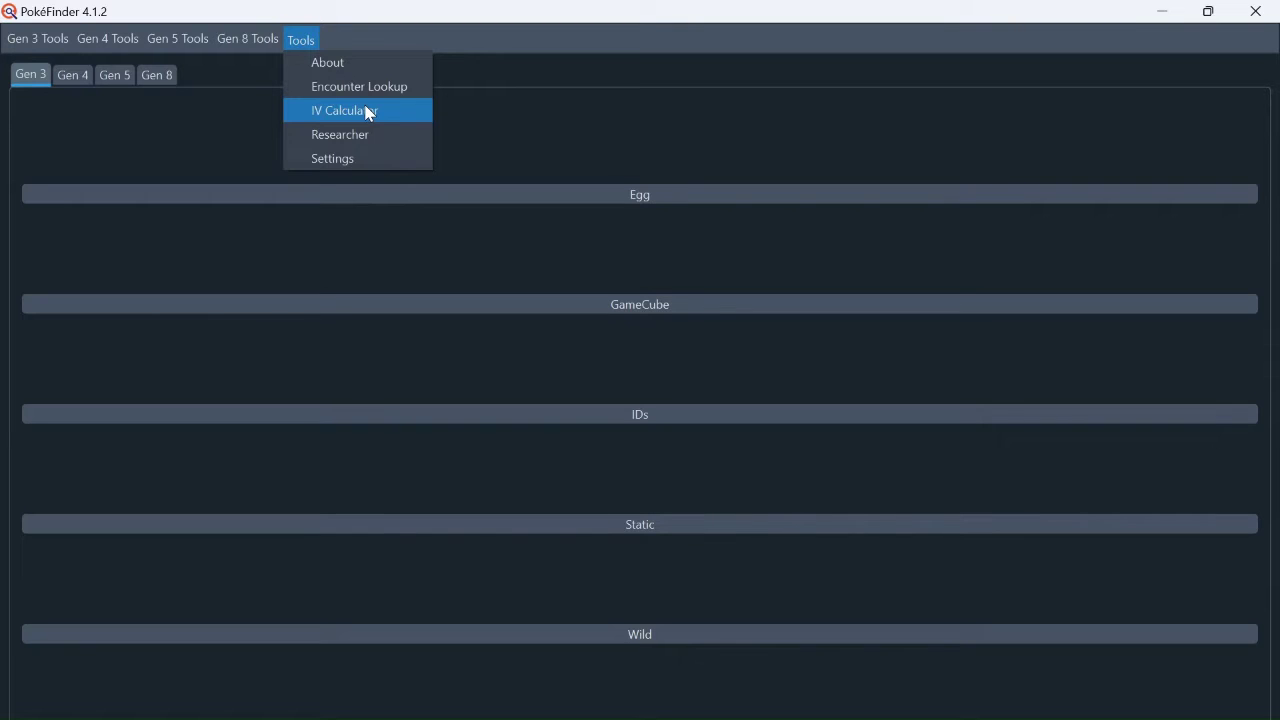
pyautogui.click(369, 113)
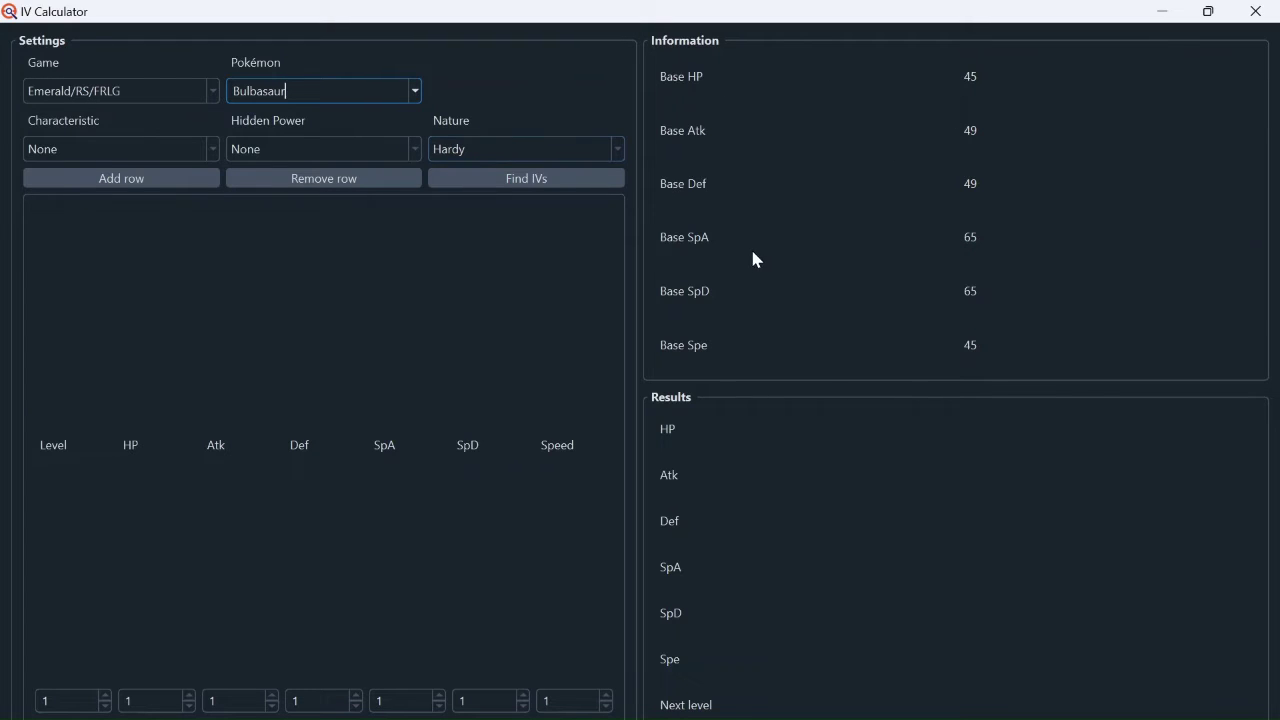
pyautogui.click(1256, 11)
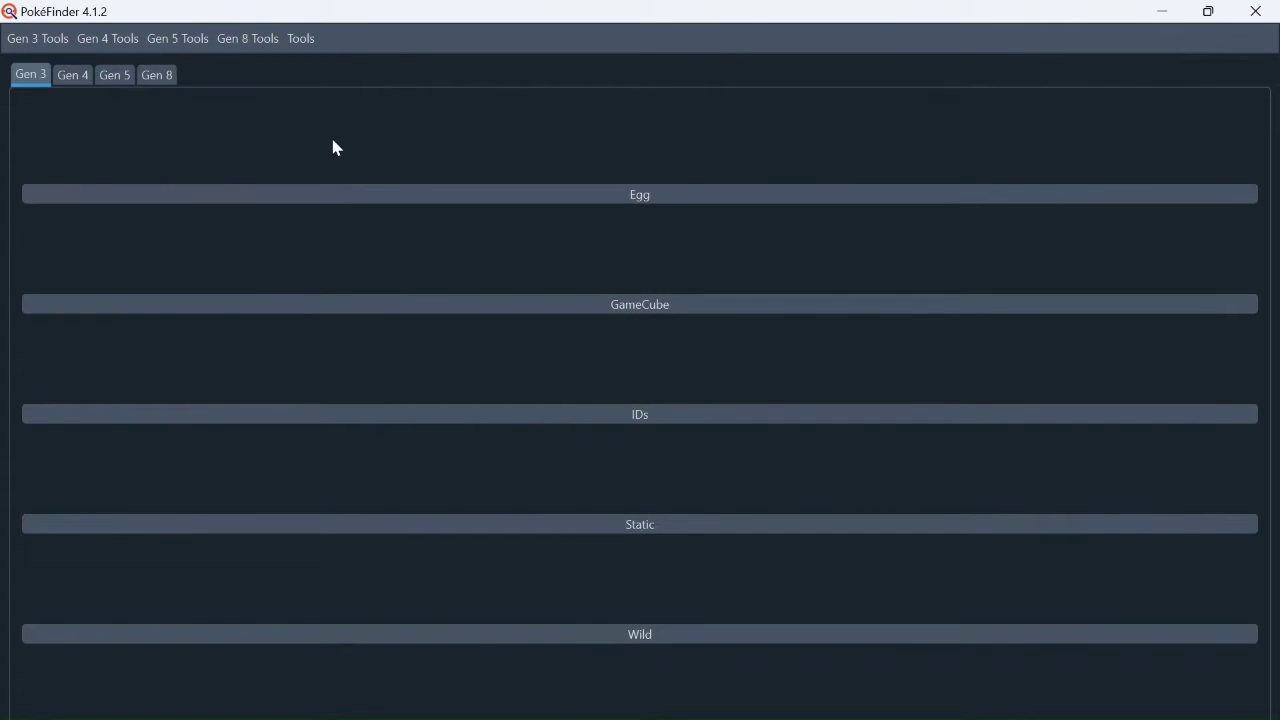
pyautogui.click(318, 42)
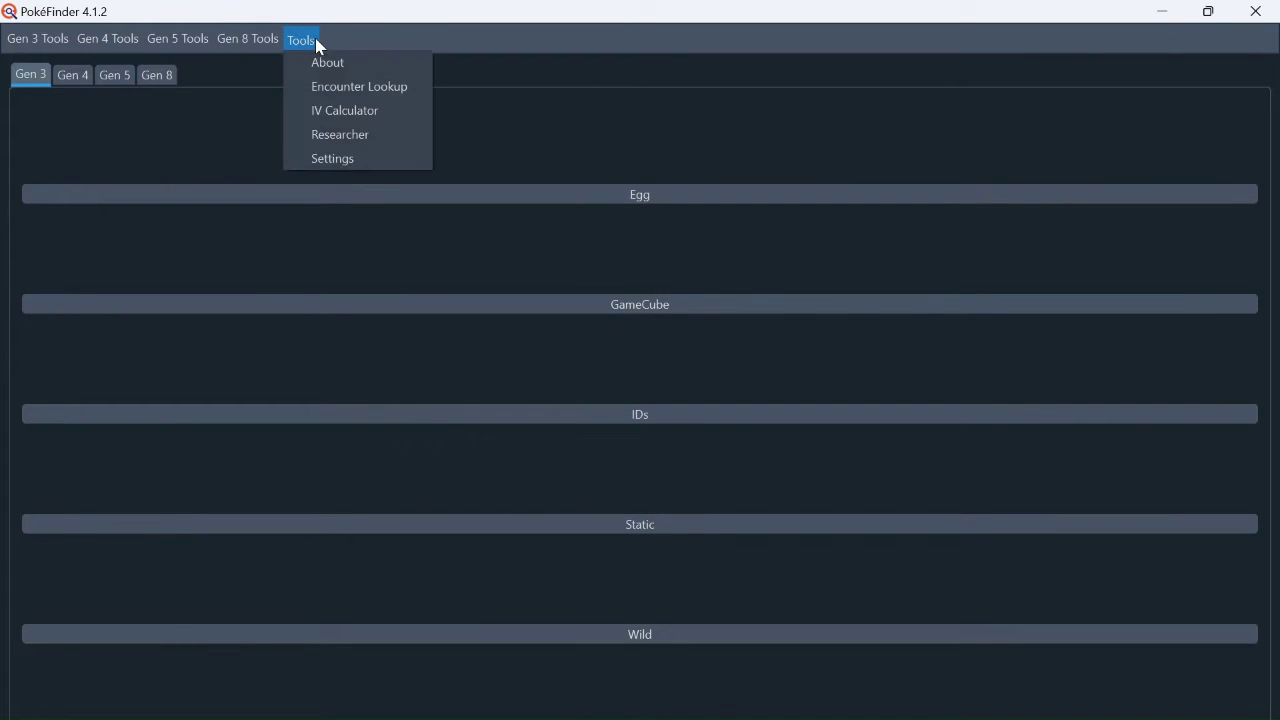
pyautogui.click(263, 100)
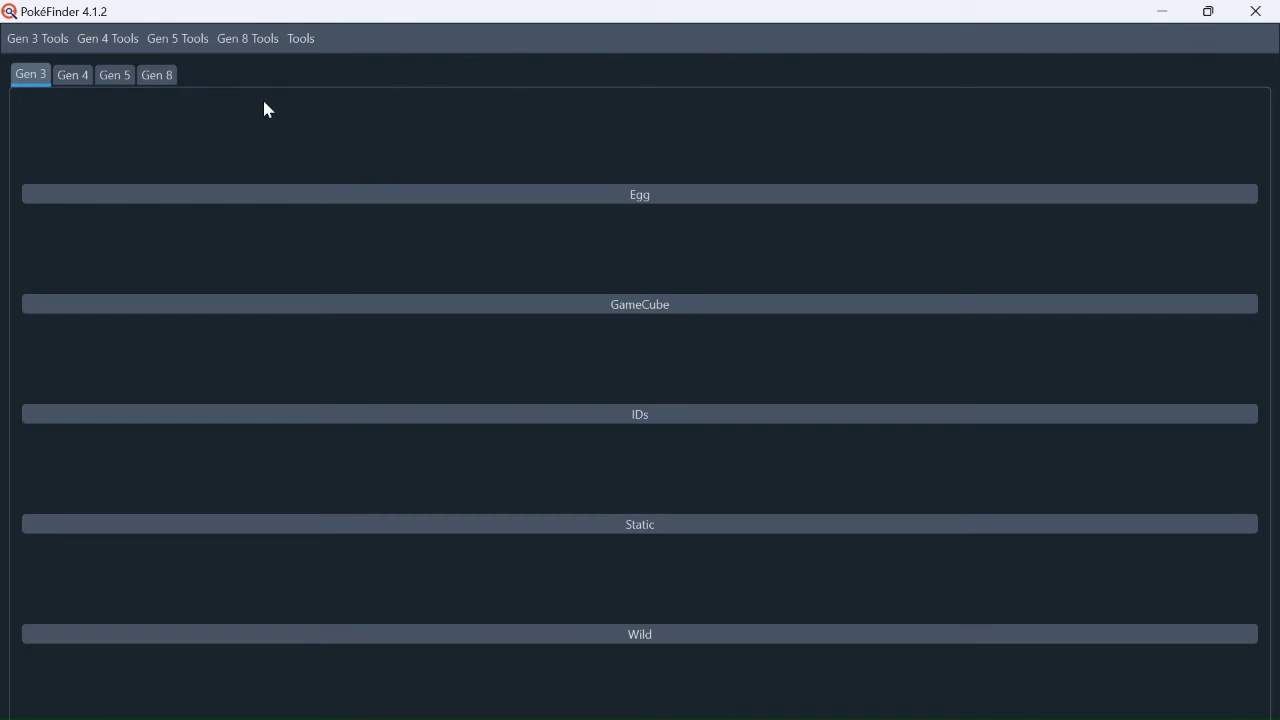
pyautogui.click(43, 45)
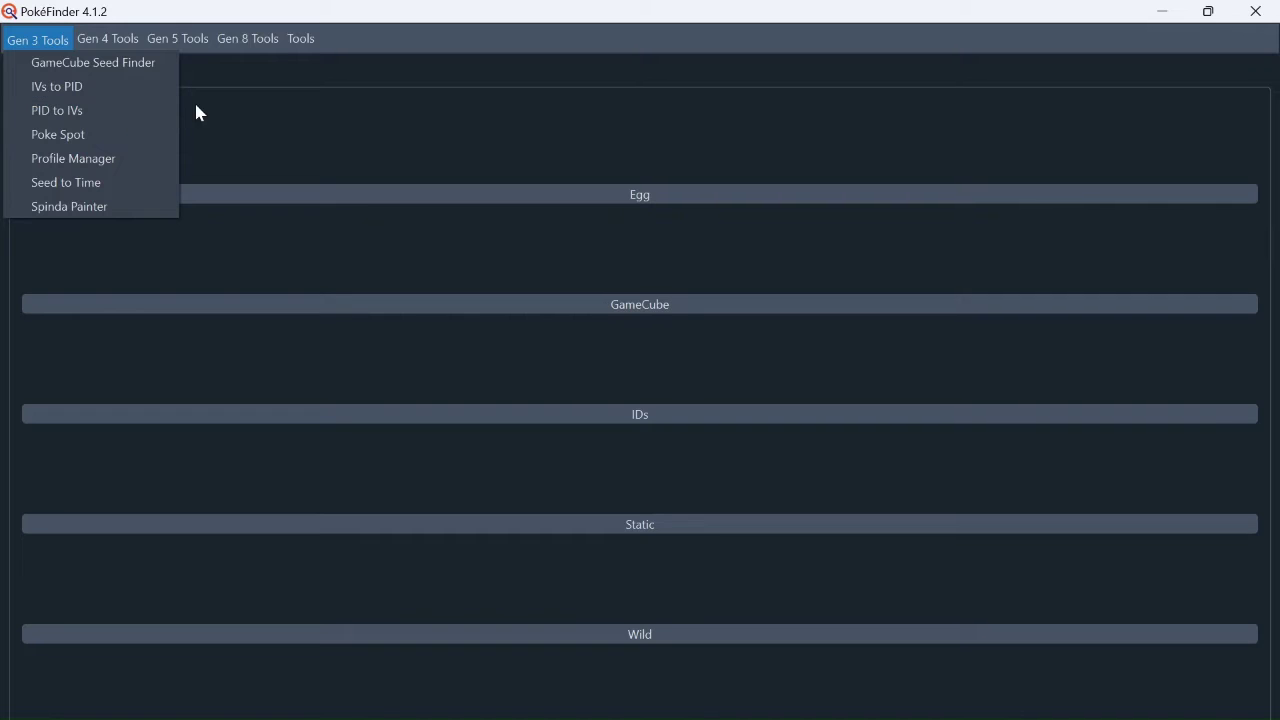
pyautogui.click(235, 114)
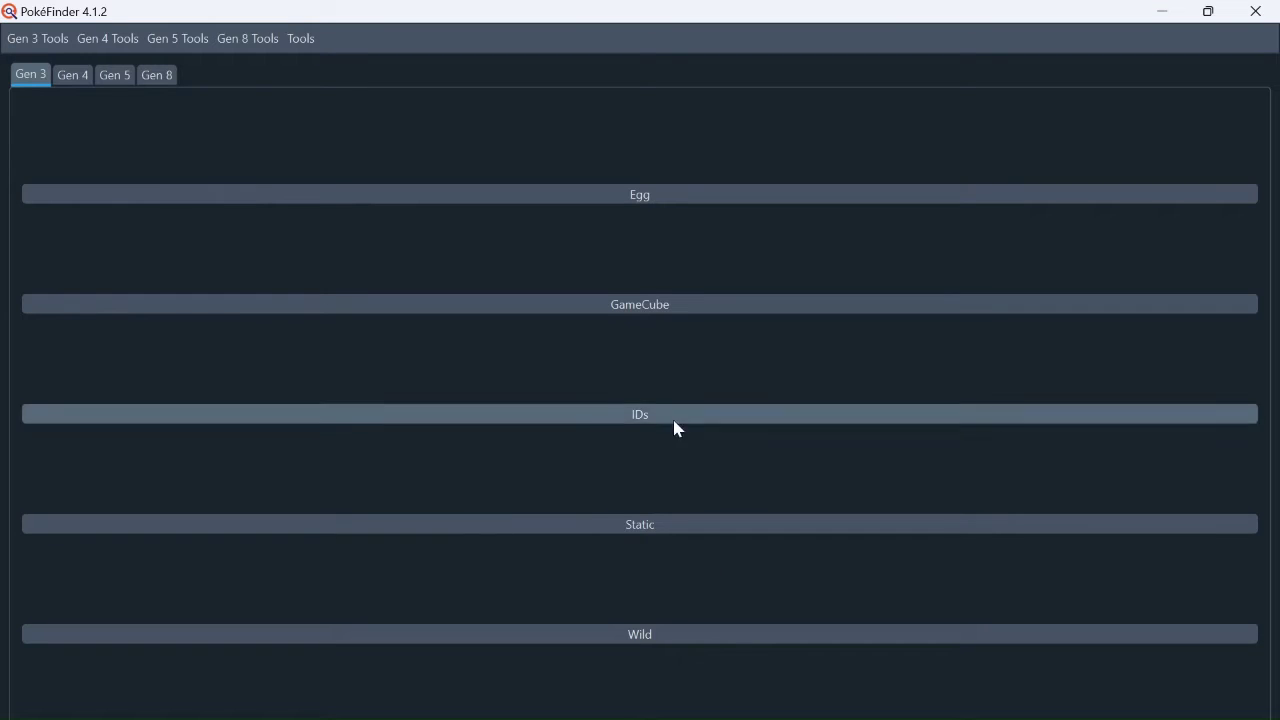
# - Open the Gen 3 Wild window and load the Ruby profile
pyautogui.click(629, 637)
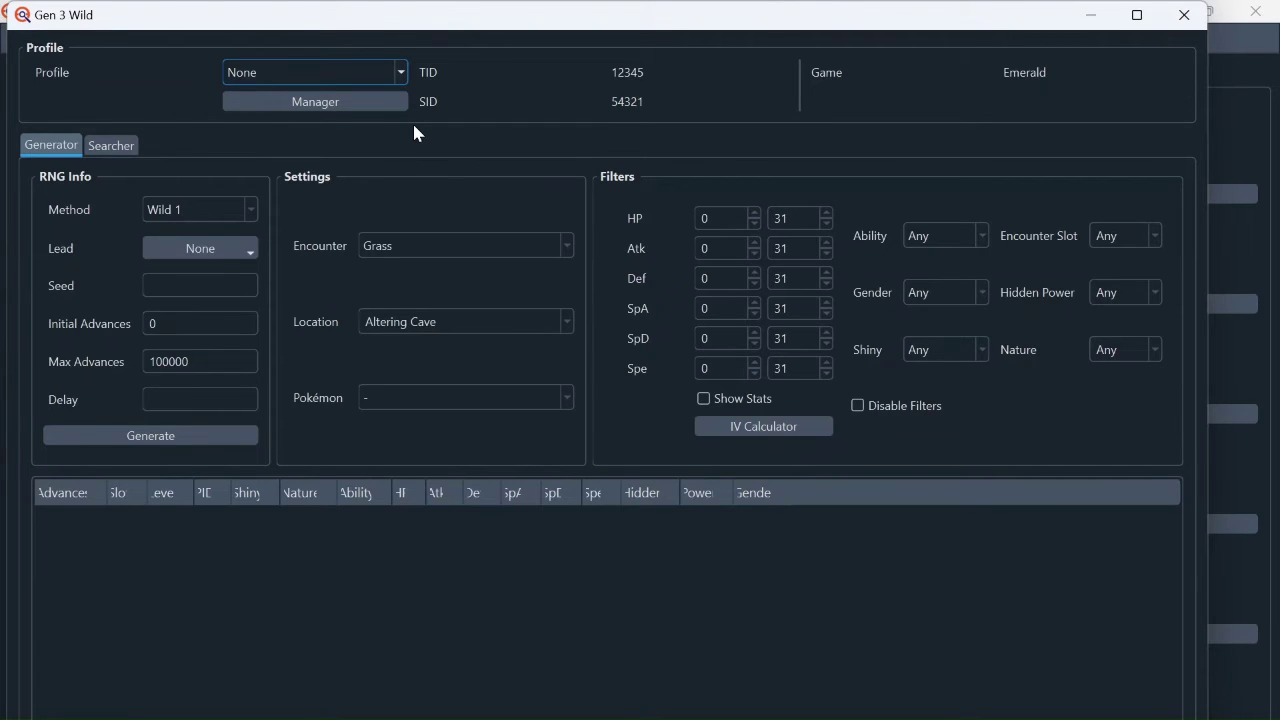
pyautogui.click(392, 74)
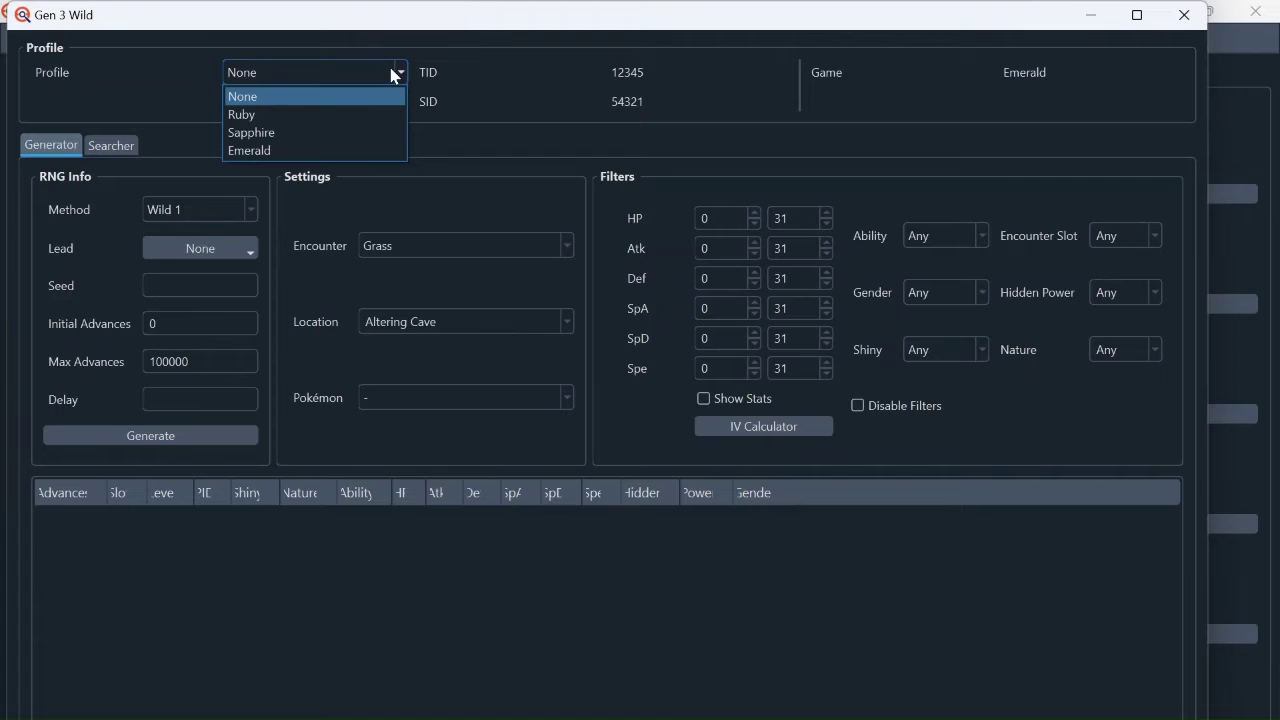
pyautogui.click(314, 116)
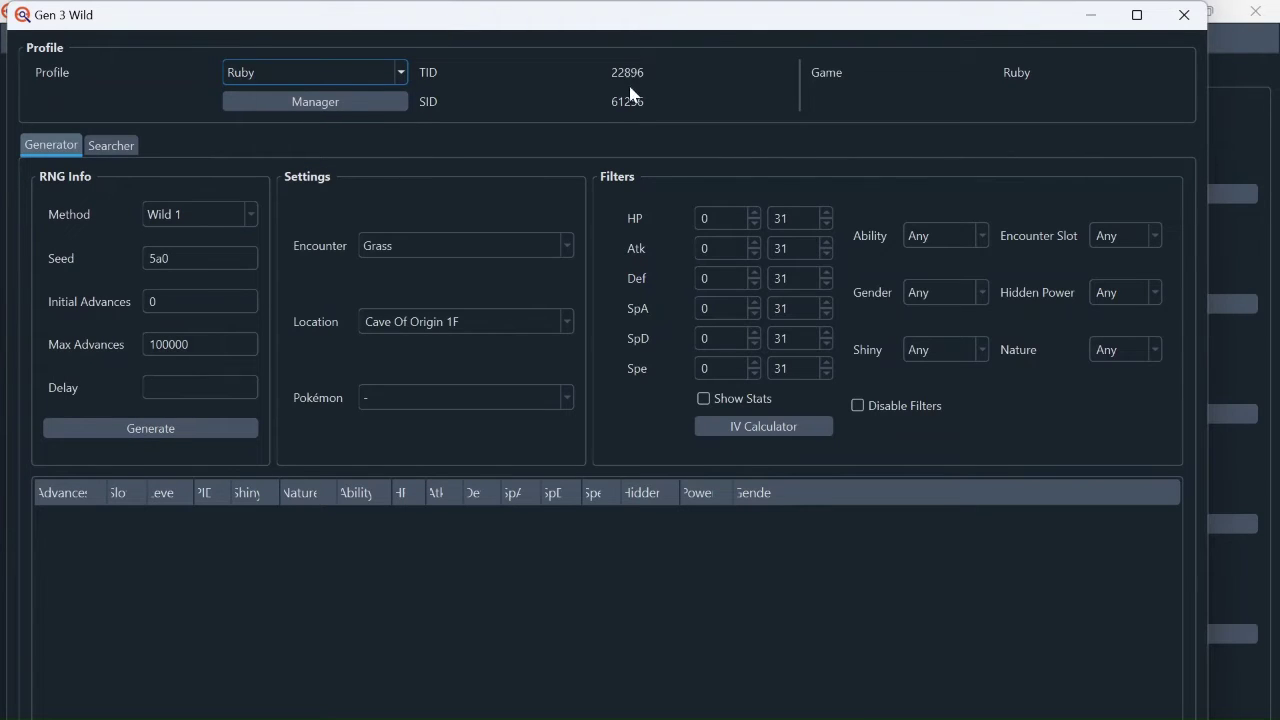
# - Load the Sapphire profile and then the Emerald profile to compare their TID, SID and game
pyautogui.click(398, 74)
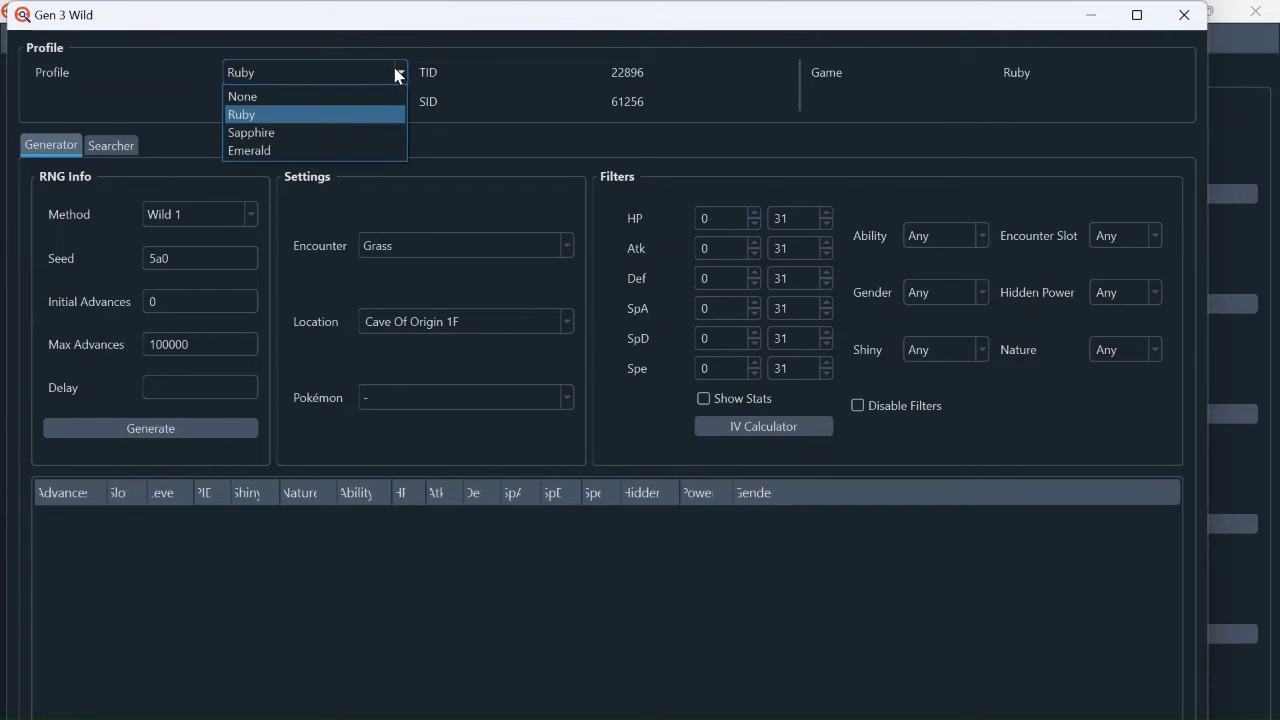
pyautogui.click(350, 133)
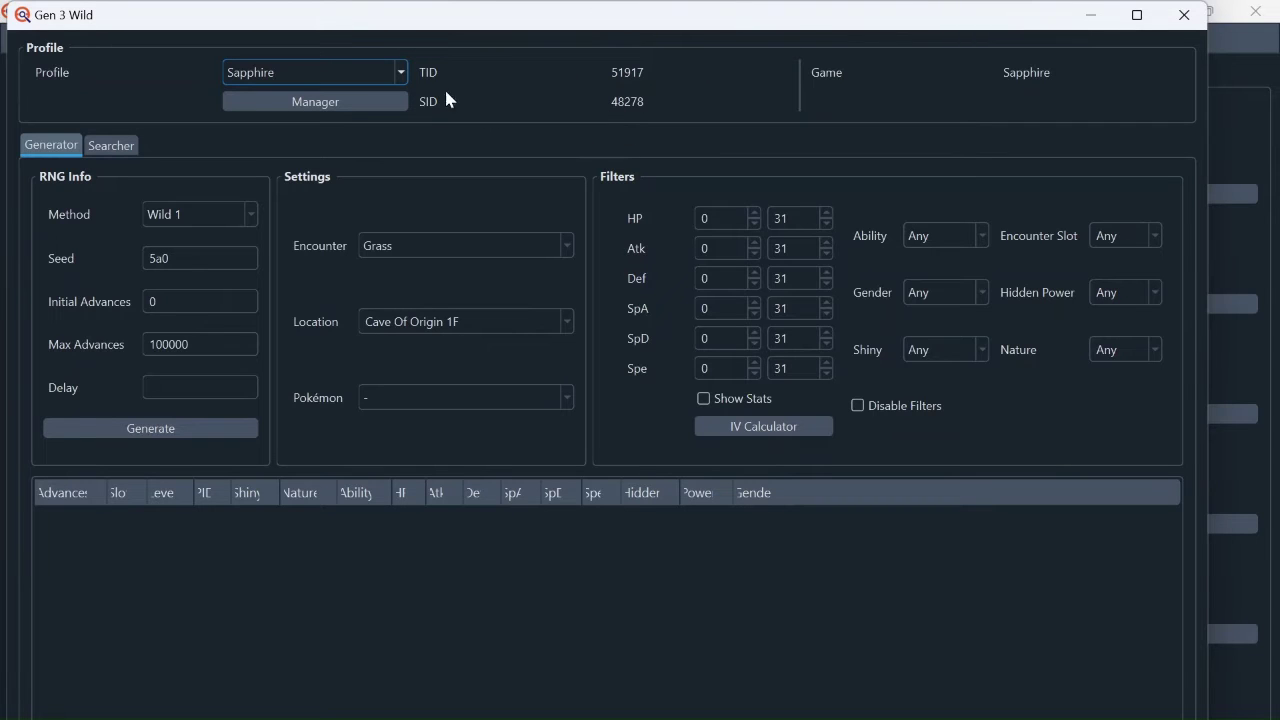
pyautogui.click(400, 74)
pyautogui.click(338, 152)
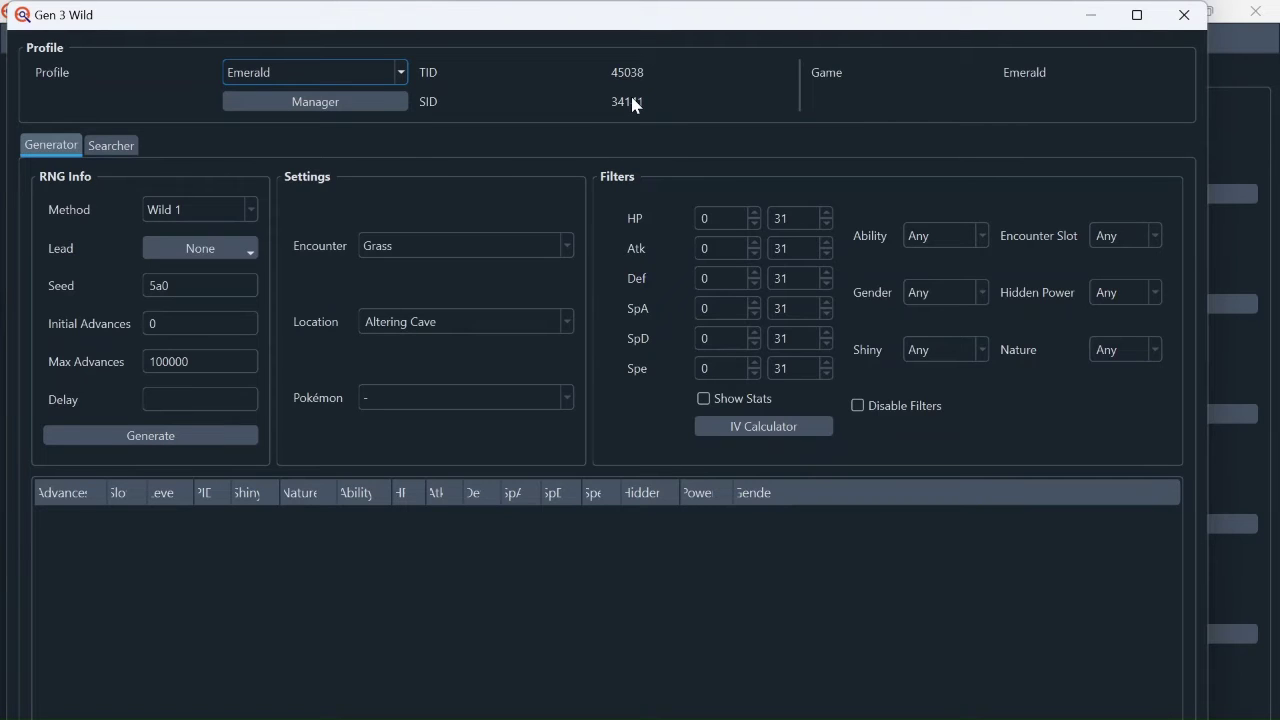
pyautogui.click(400, 72)
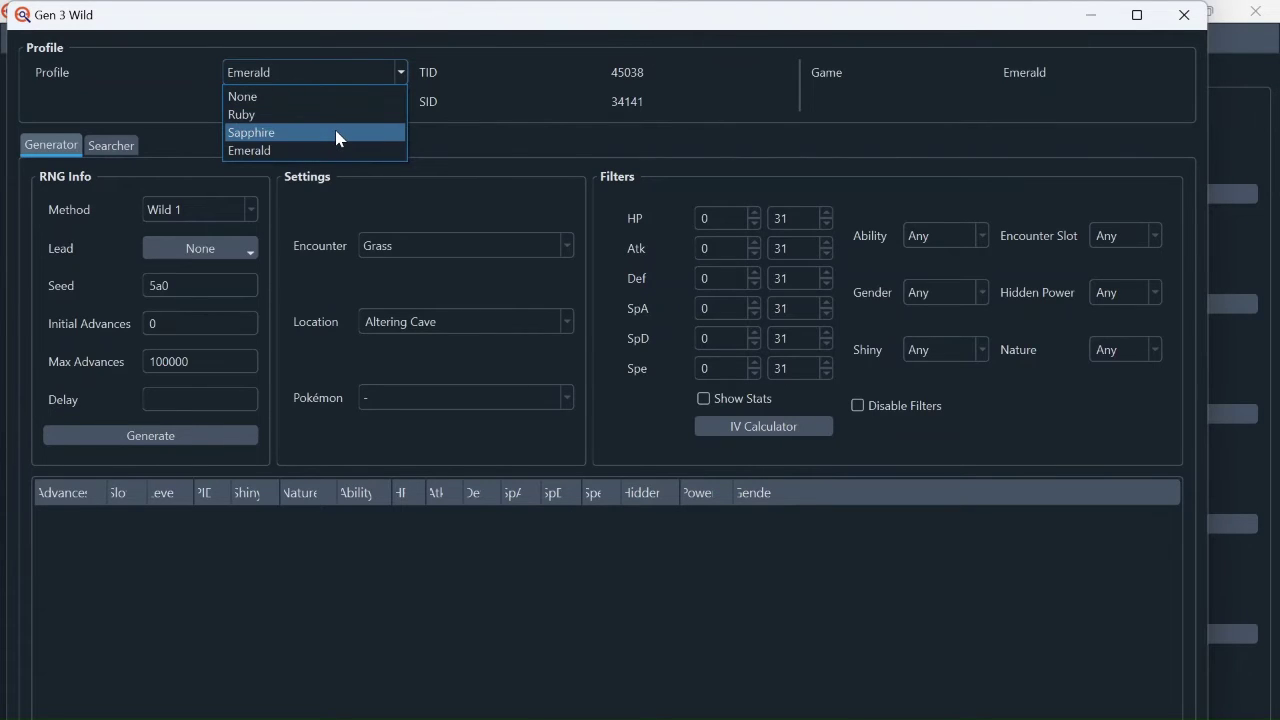
pyautogui.click(496, 125)
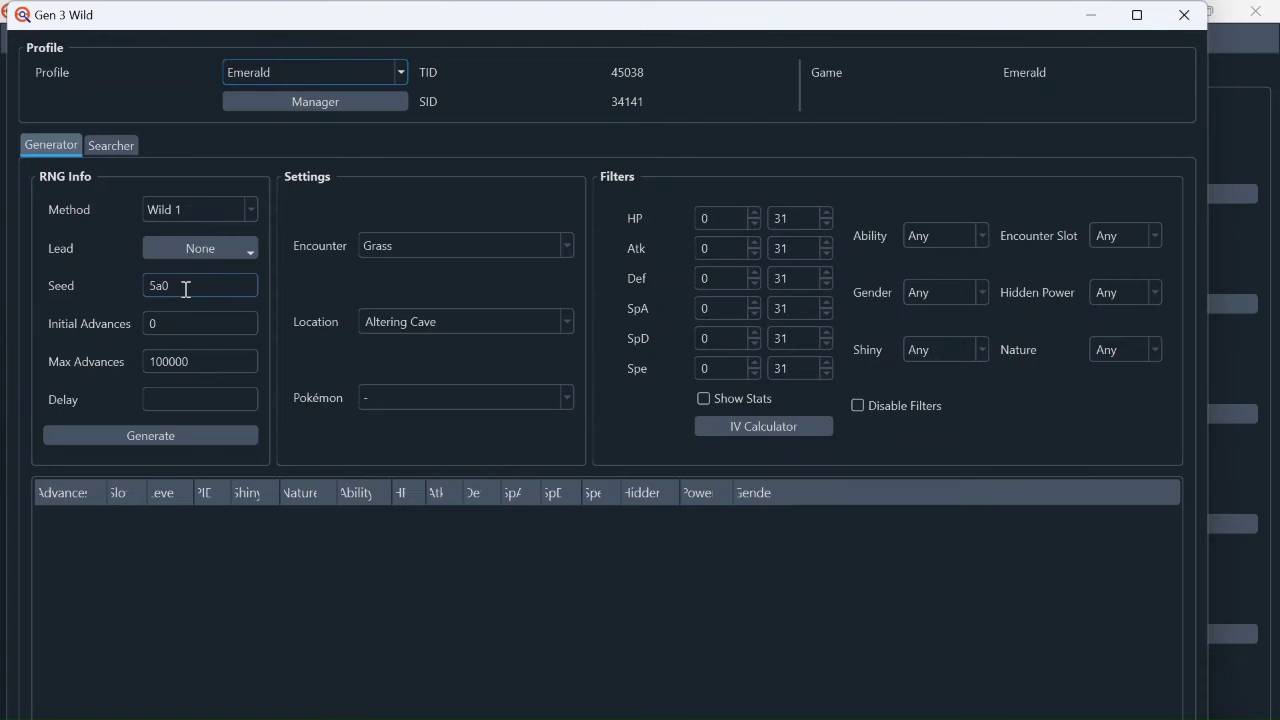
# - Load the Sapphire profile in the Gen 3 Wild window and maximize the window
pyautogui.click(401, 70)
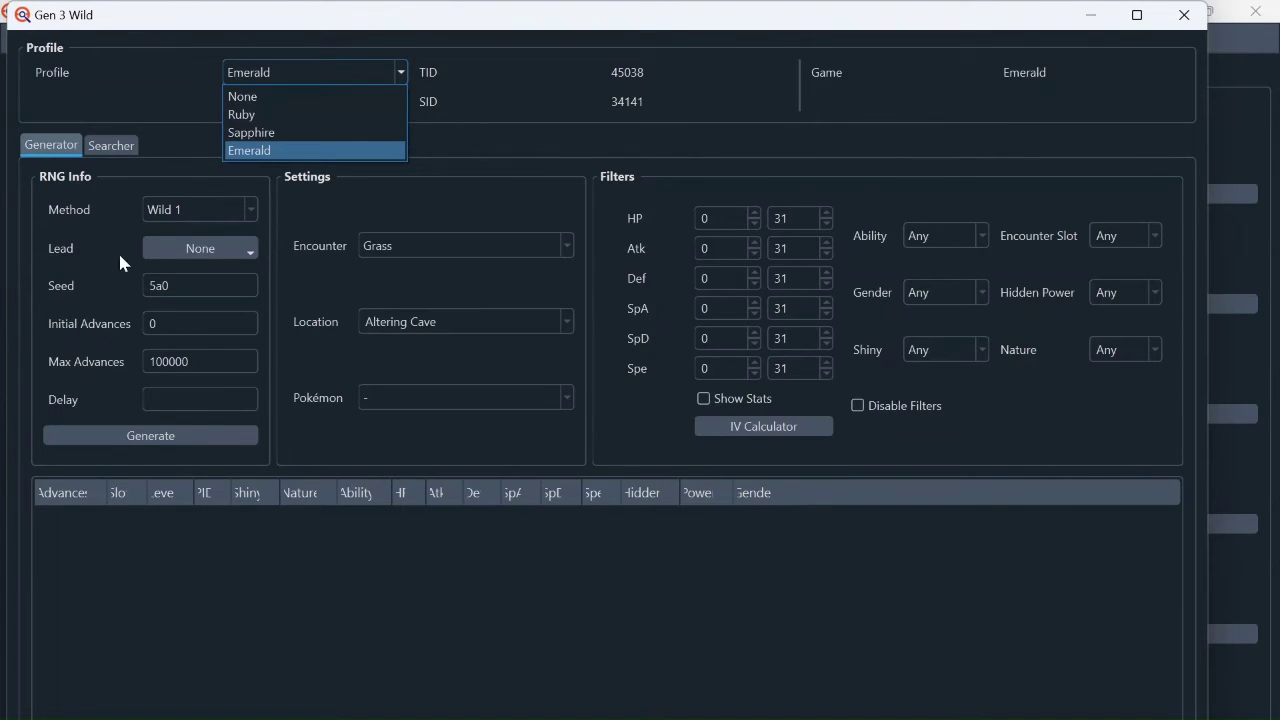
pyautogui.click(323, 153)
pyautogui.click(362, 76)
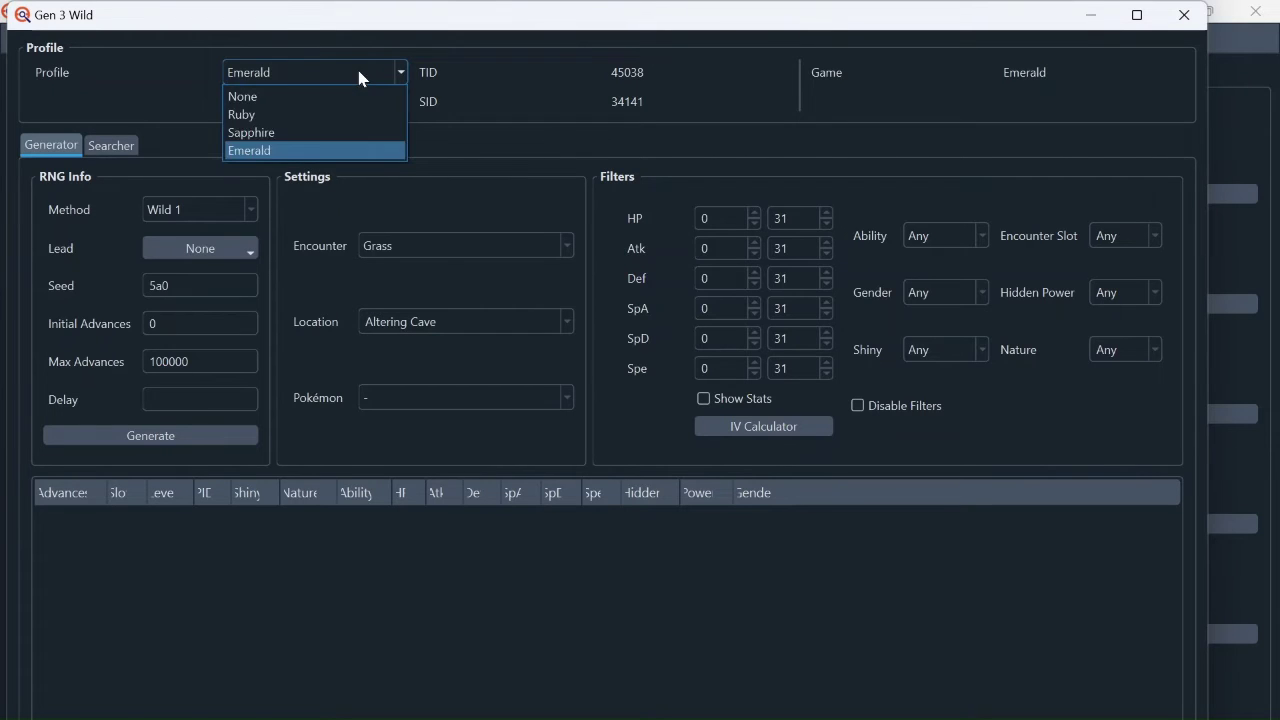
pyautogui.click(311, 131)
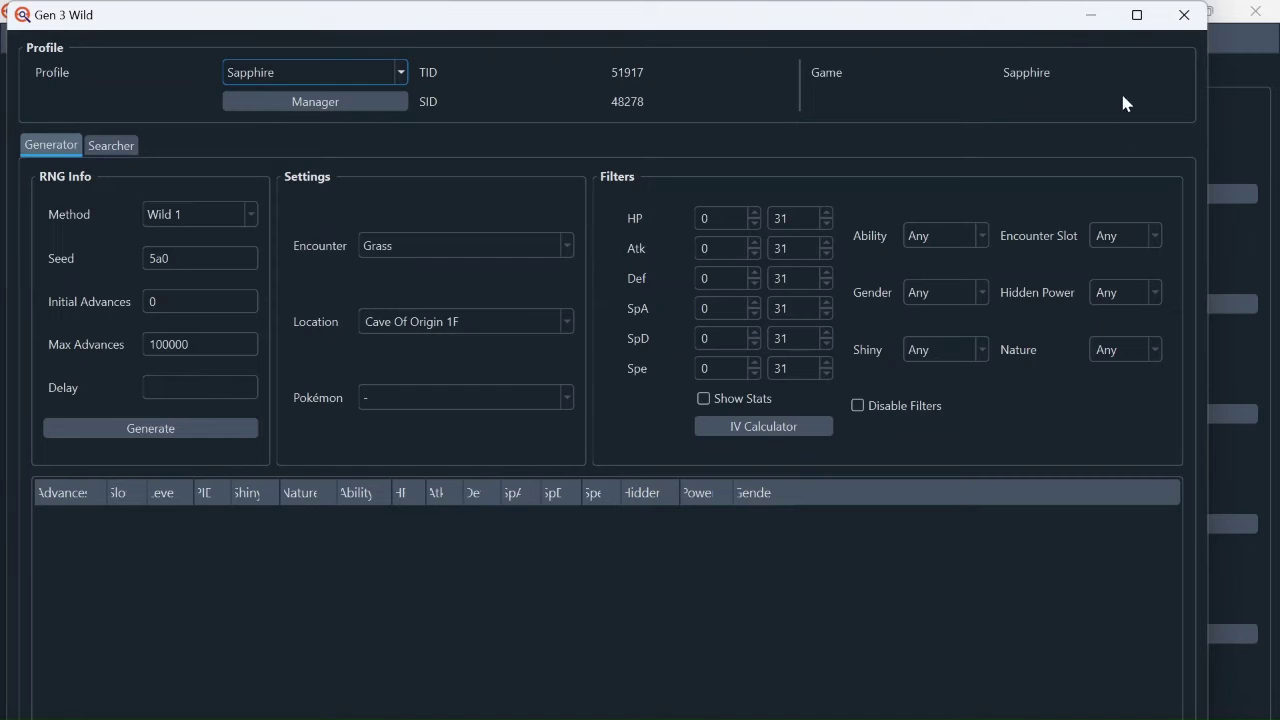
pyautogui.click(1137, 16)
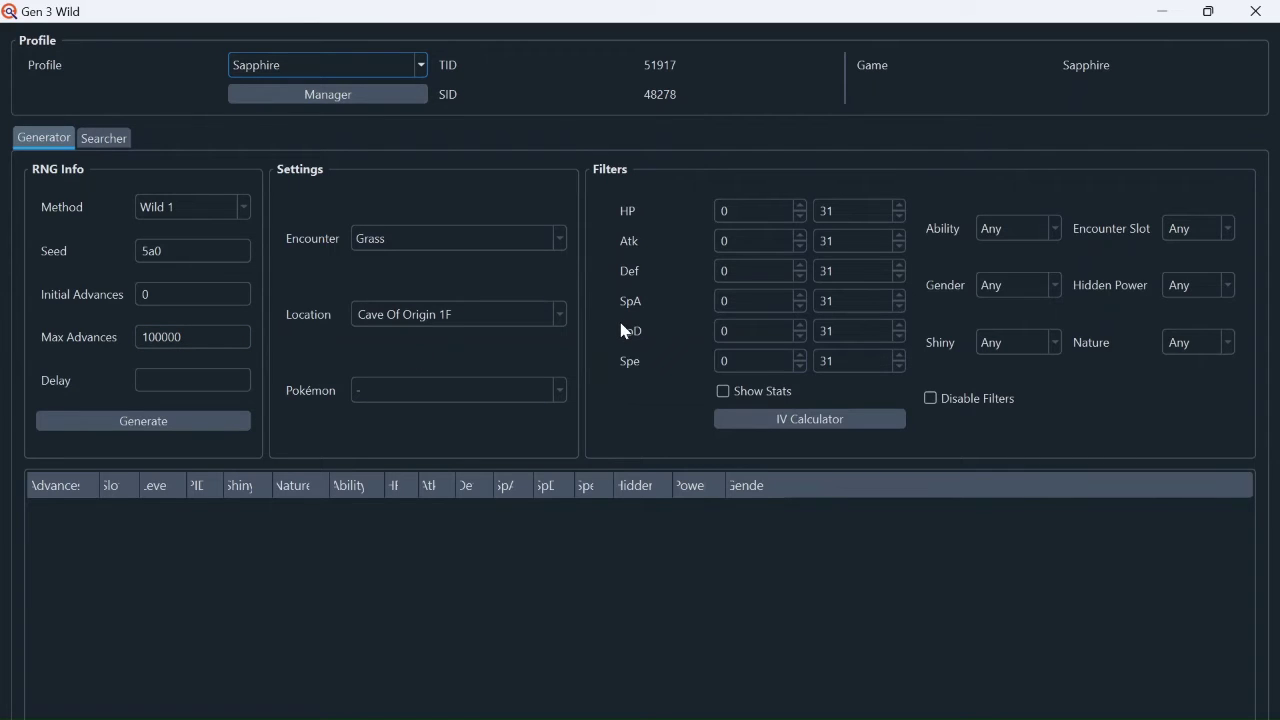
# - Set the Shiny filter to Star/Square and the encounter location to Route 130
pyautogui.click(1038, 330)
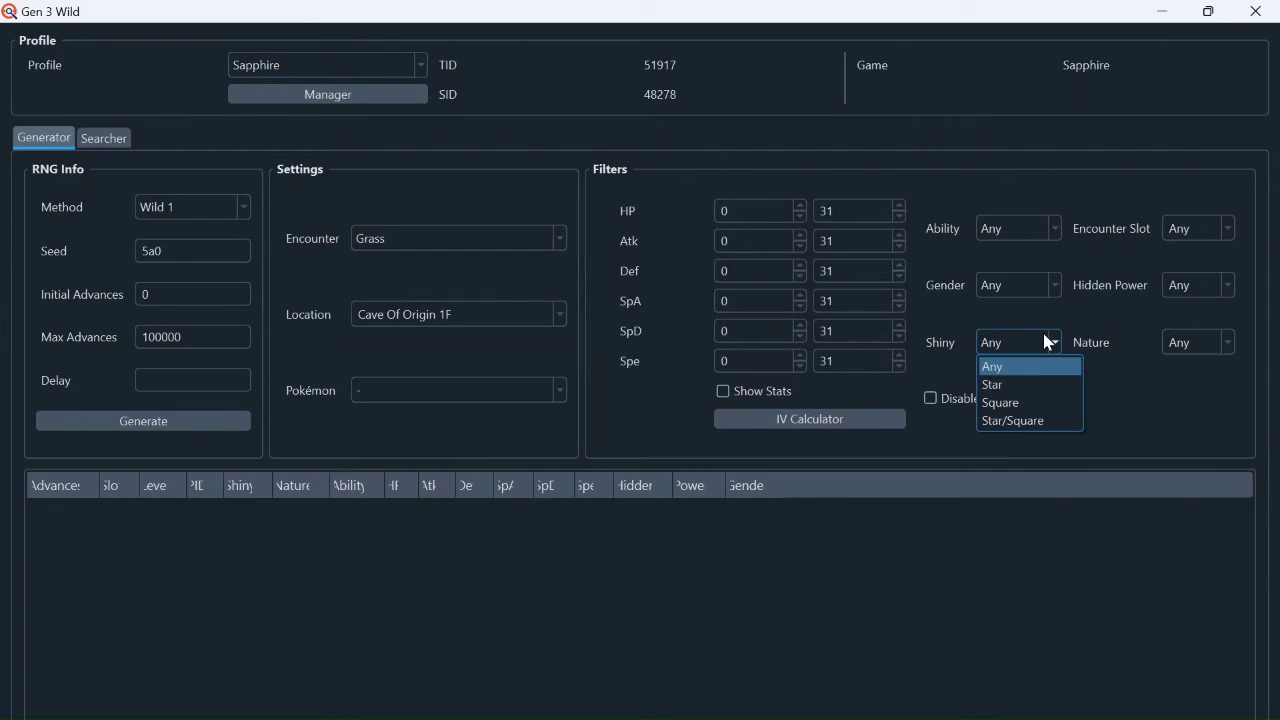
pyautogui.click(1025, 421)
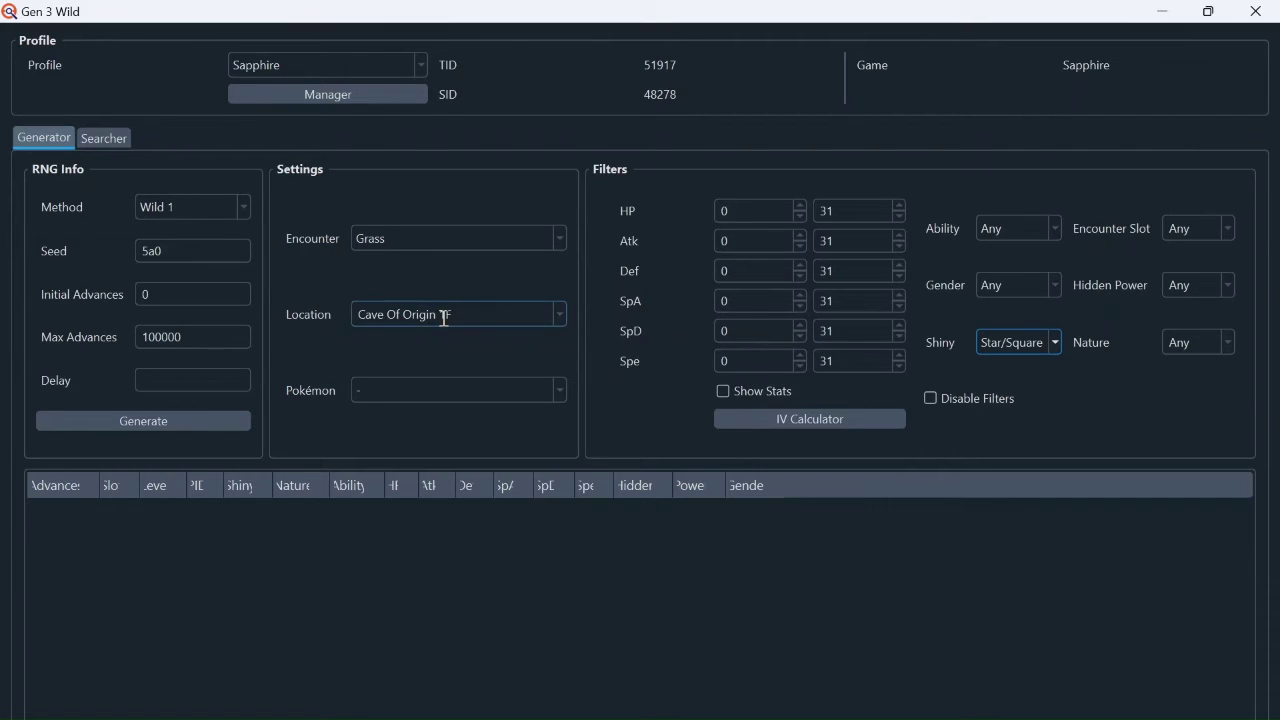
pyautogui.click(562, 316)
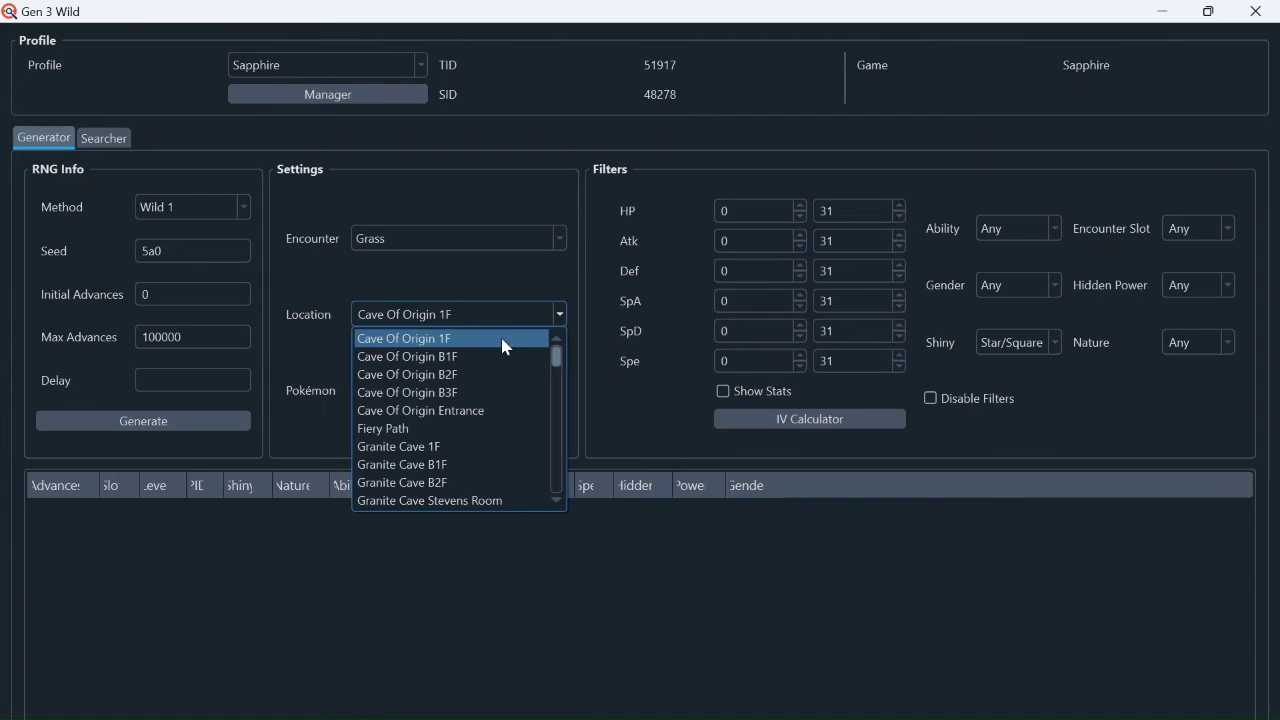
pyautogui.scroll(-4, 436, 395)
pyautogui.scroll(-20, 436, 395)
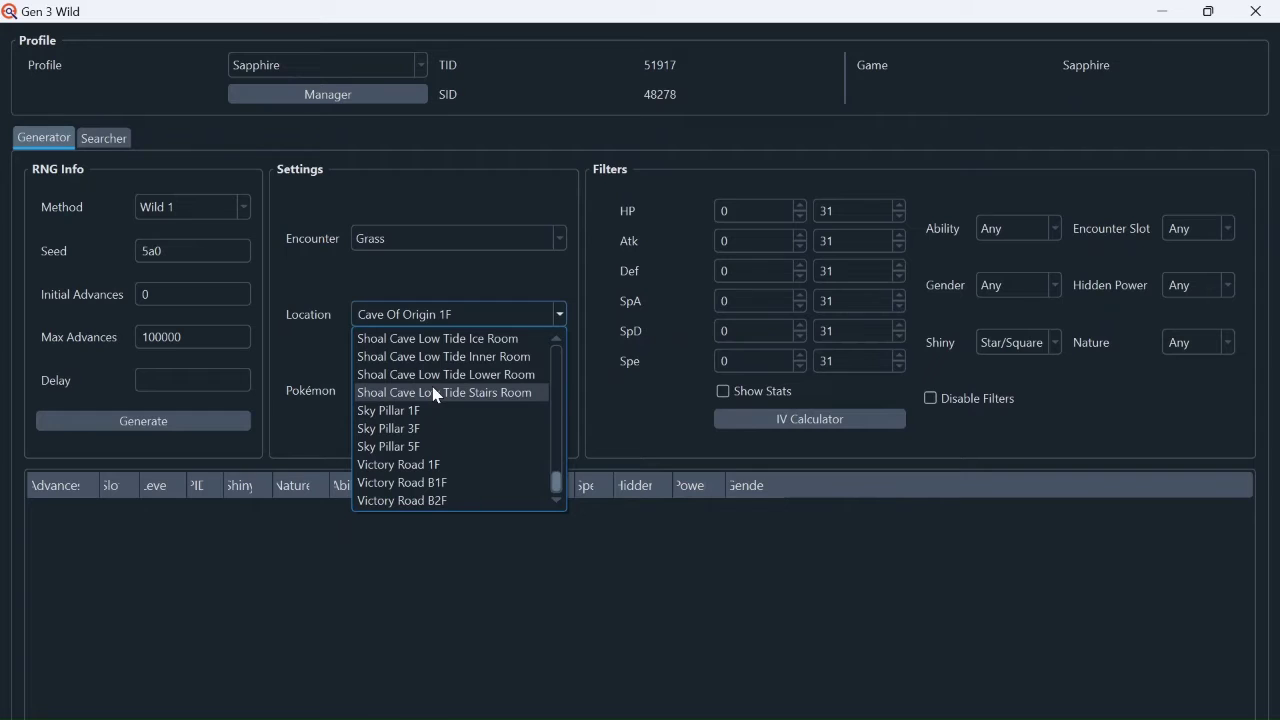
pyautogui.scroll(7, 436, 395)
pyautogui.scroll(3, 462, 358)
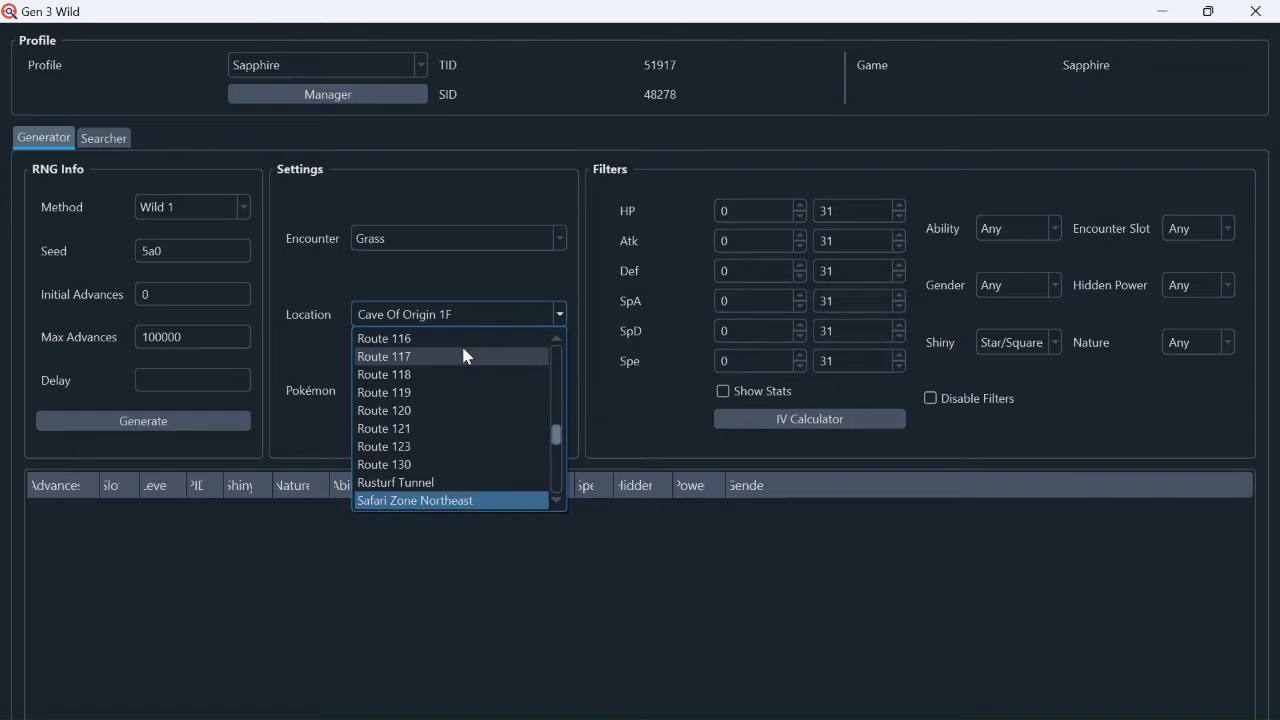
pyautogui.scroll(1, 463, 355)
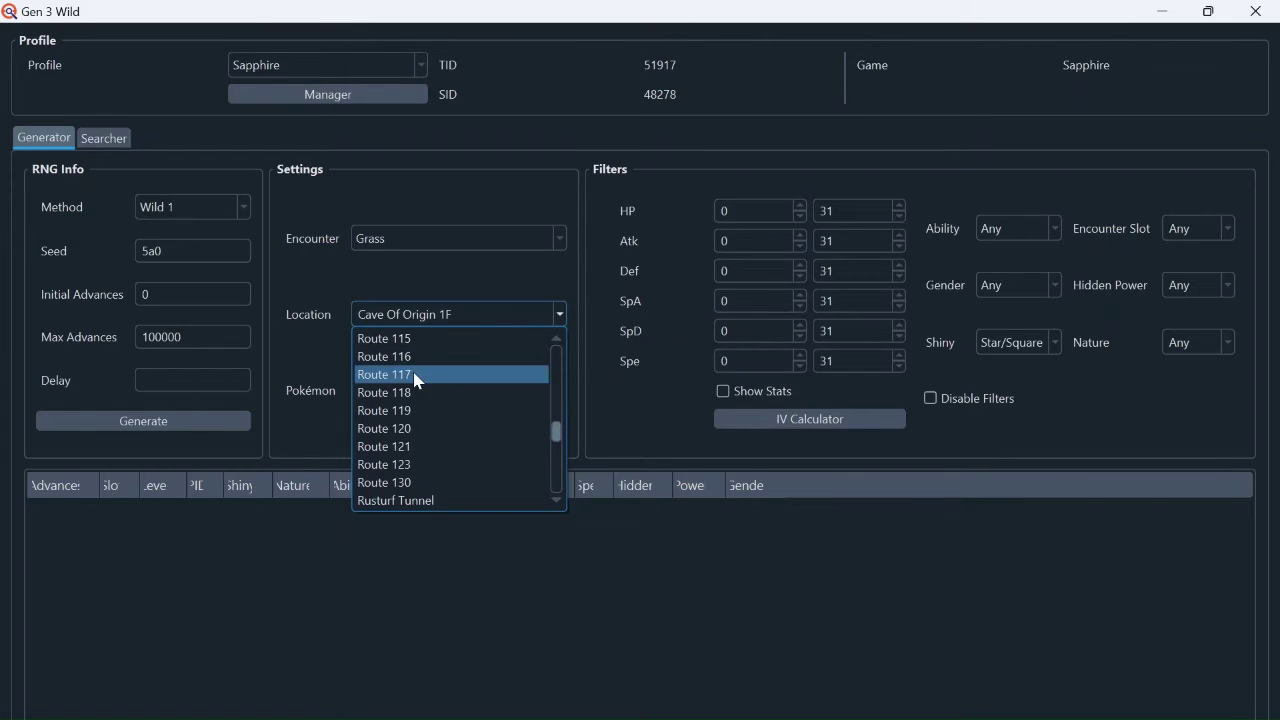
pyautogui.click(424, 484)
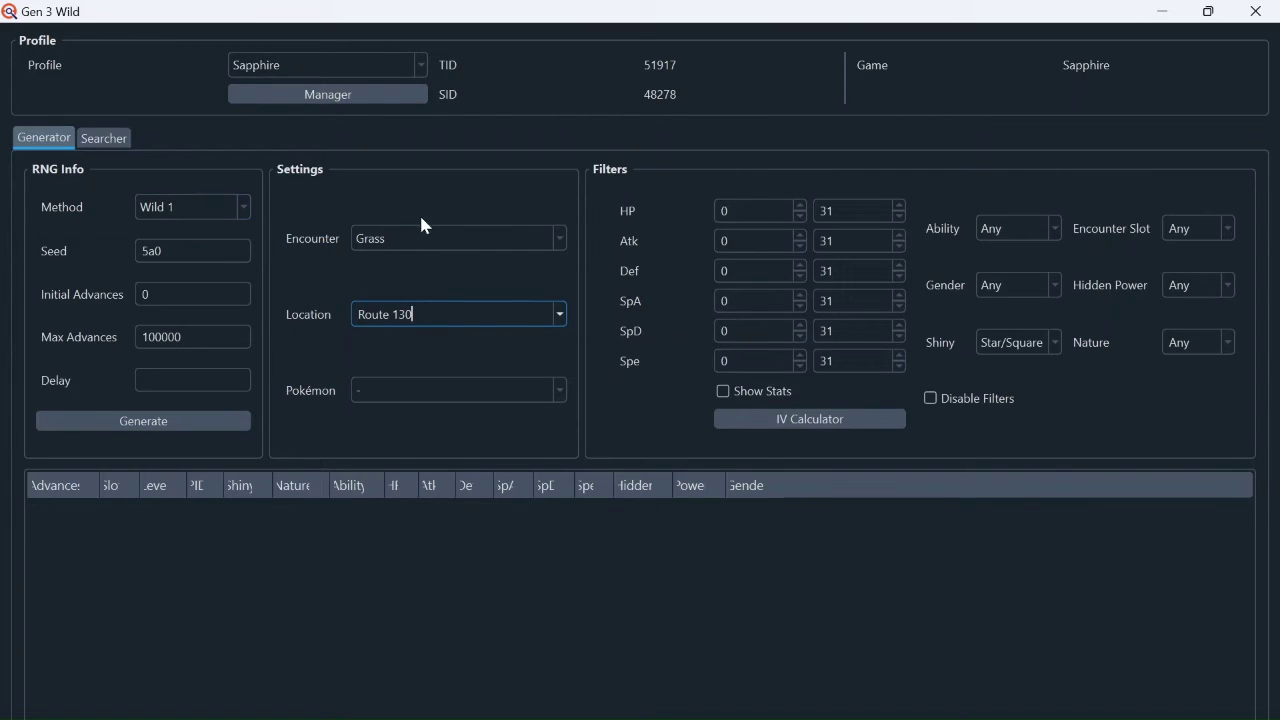
# - Review the encounter types, keep Grass, and generate the shiny results for Route 130
pyautogui.click(465, 237)
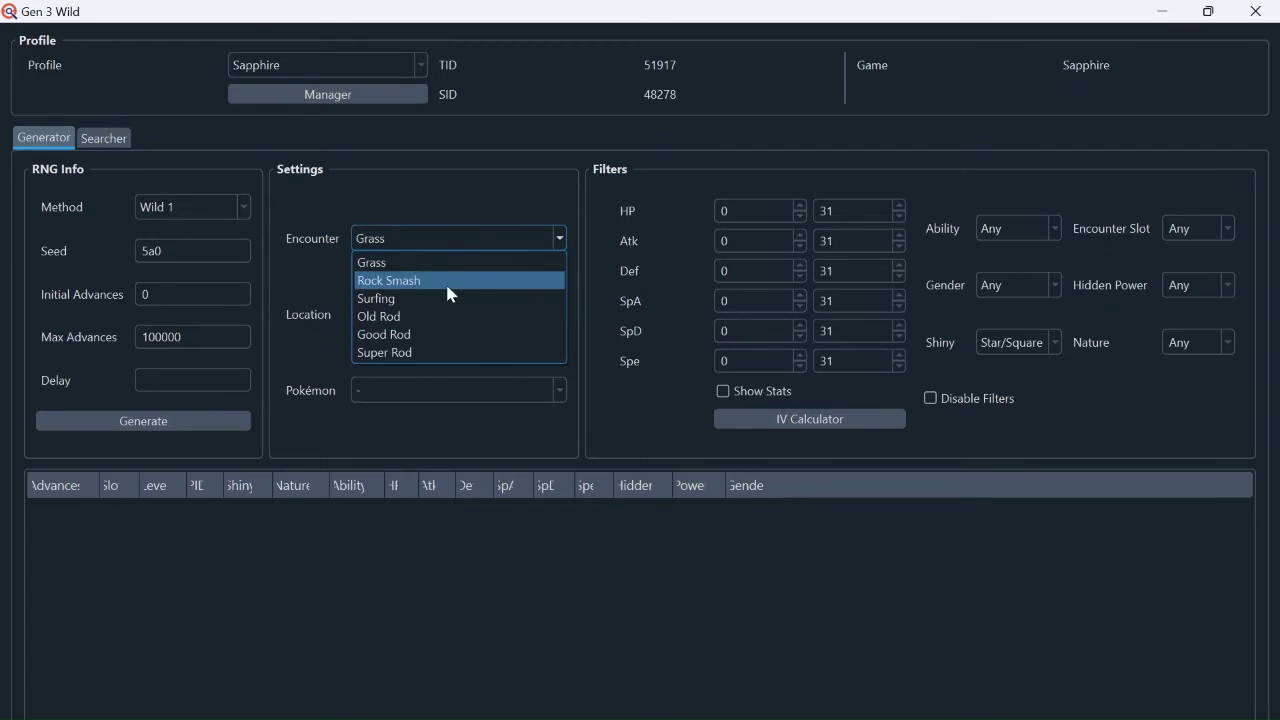
pyautogui.click(473, 204)
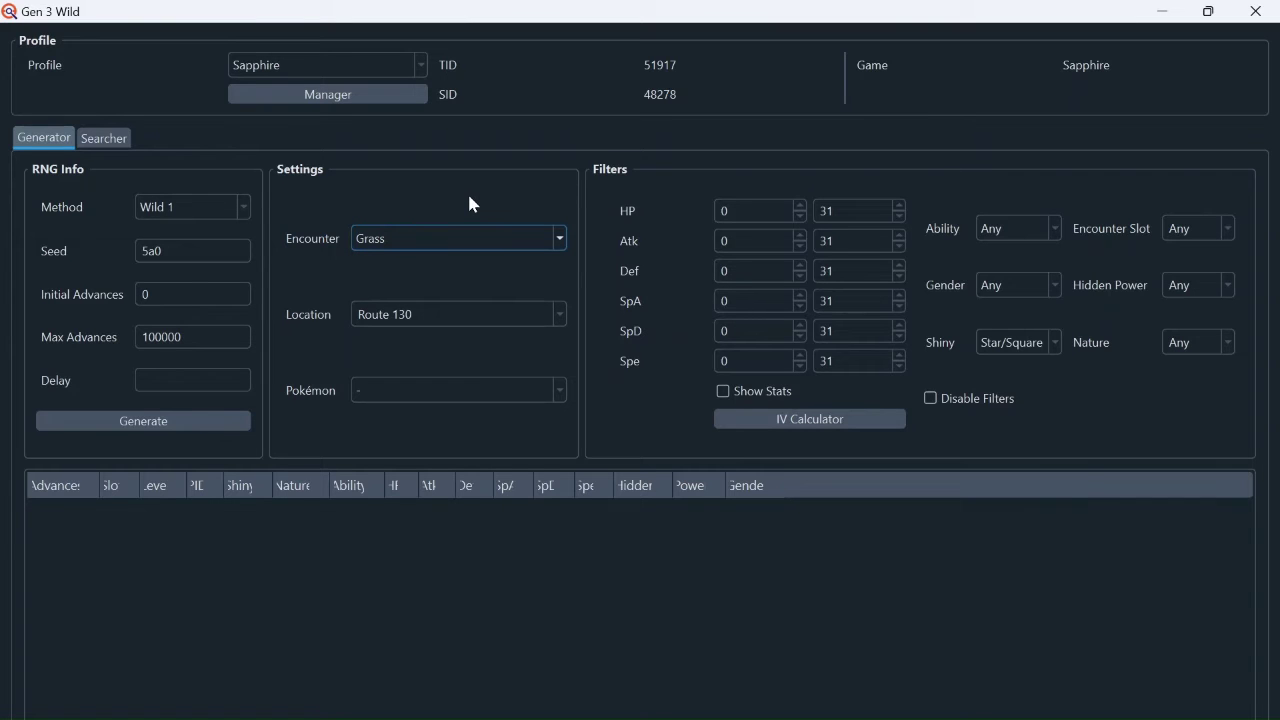
pyautogui.click(143, 424)
pyautogui.scroll(-3, 482, 552)
pyautogui.scroll(3, 482, 552)
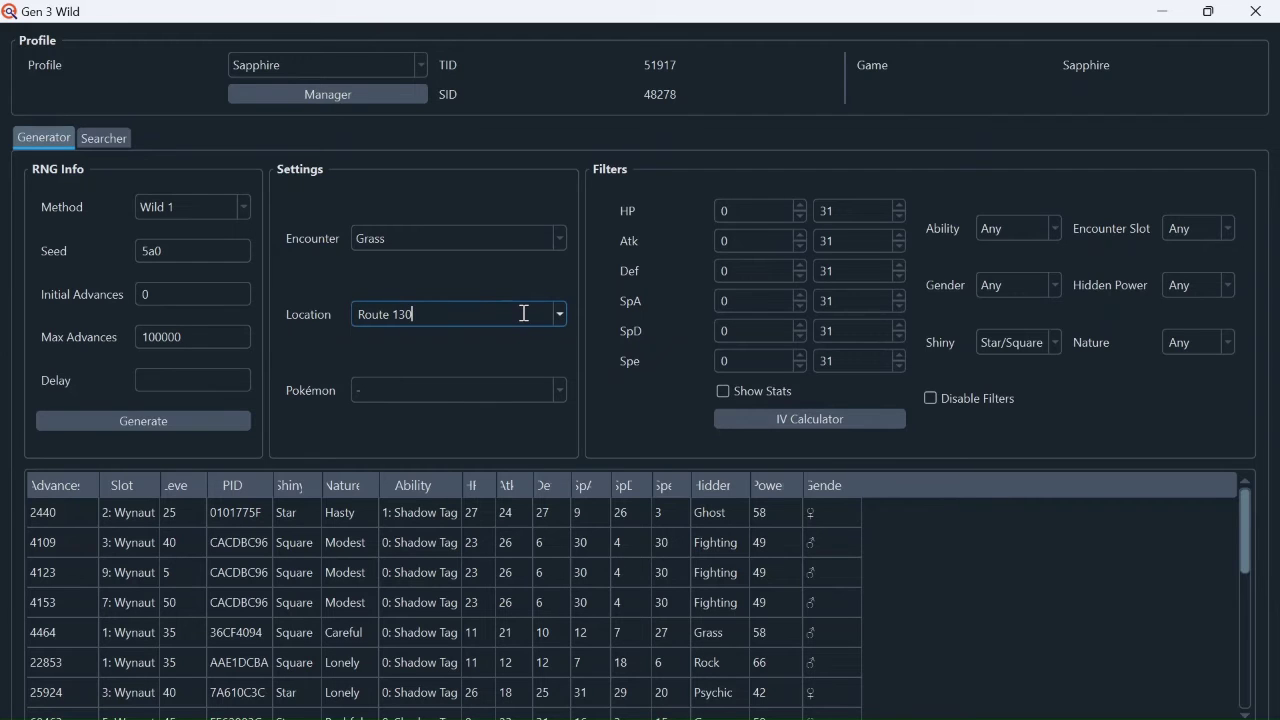
# - Change the encounter location to Route 119 and generate the results again
pyautogui.click(559, 318)
pyautogui.click(474, 428)
pyautogui.click(559, 318)
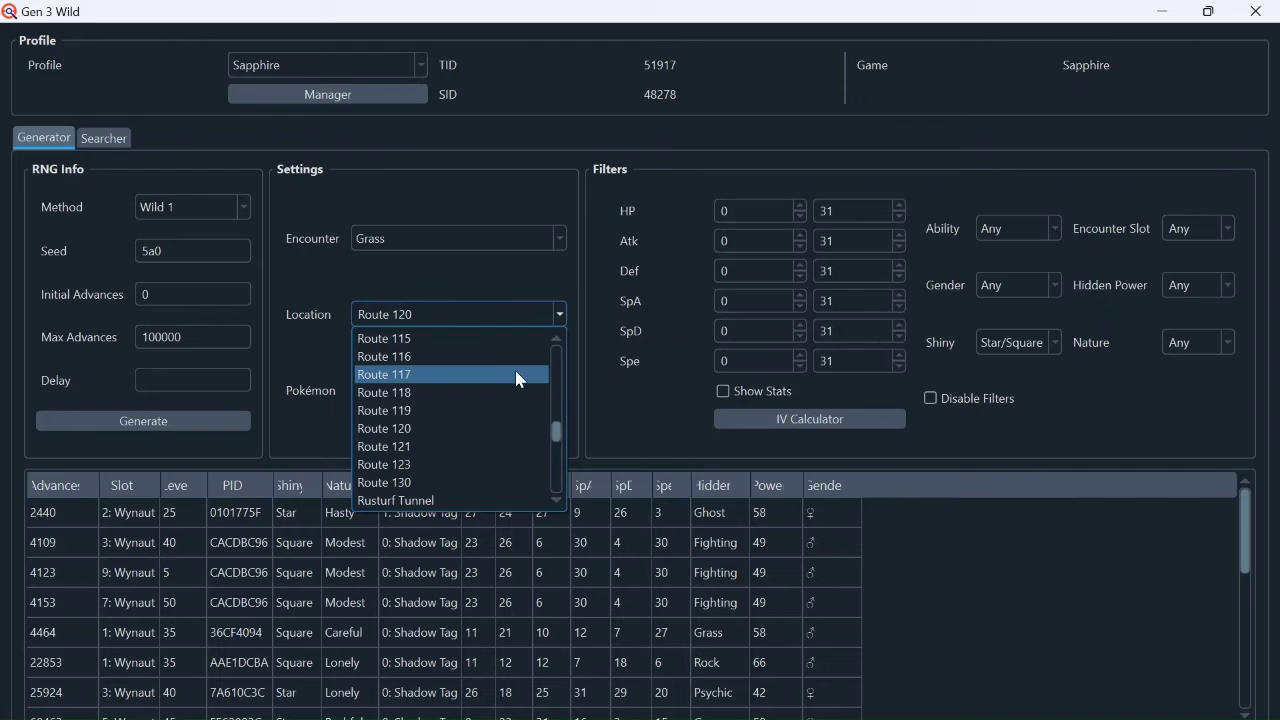
pyautogui.click(466, 412)
pyautogui.click(222, 421)
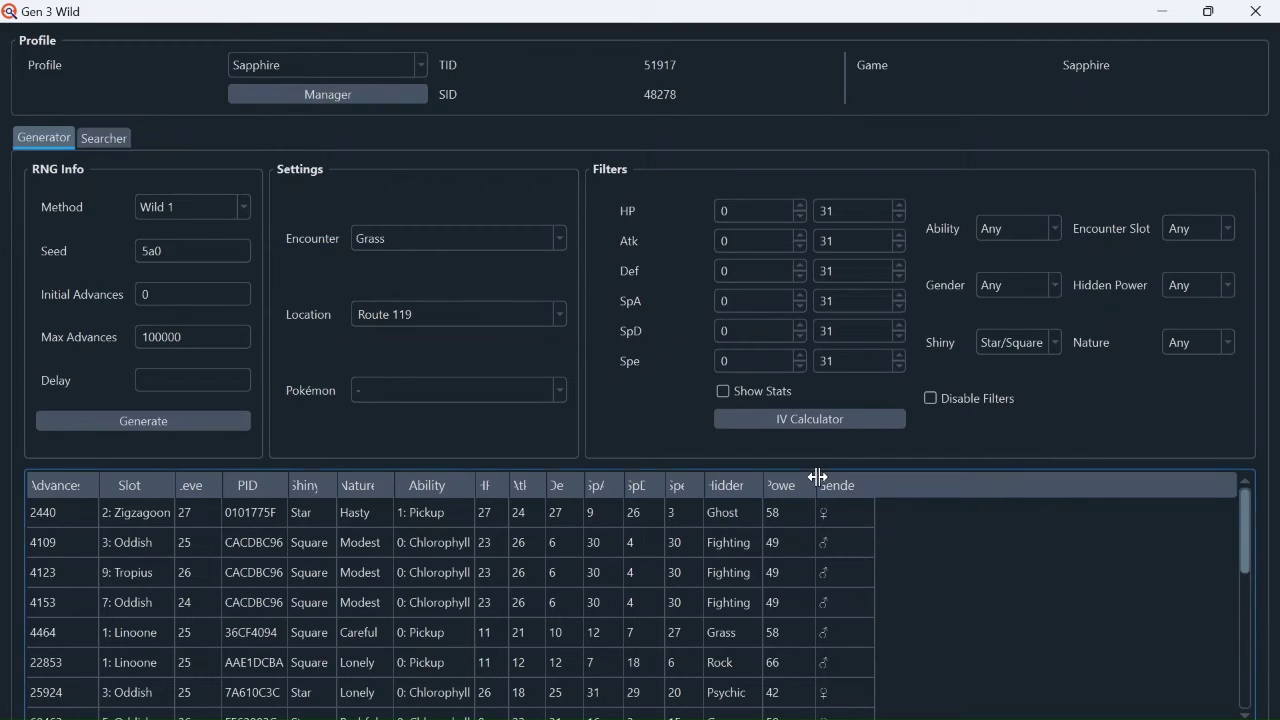
# - Widen the Level, Shiny, Nature, Ability, stat, Hidden and Power columns of the results table
pyautogui.moveTo(817, 477); pyautogui.dragTo(864, 478)
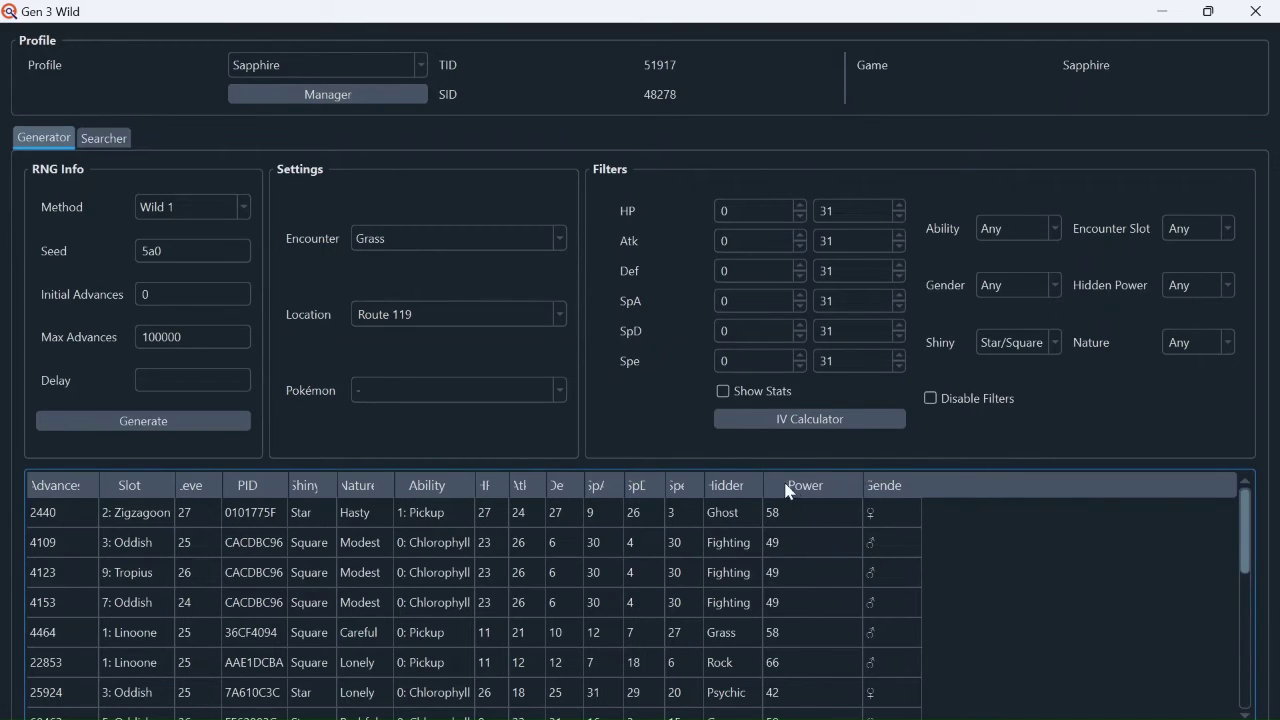
pyautogui.moveTo(763, 471); pyautogui.dragTo(795, 470)
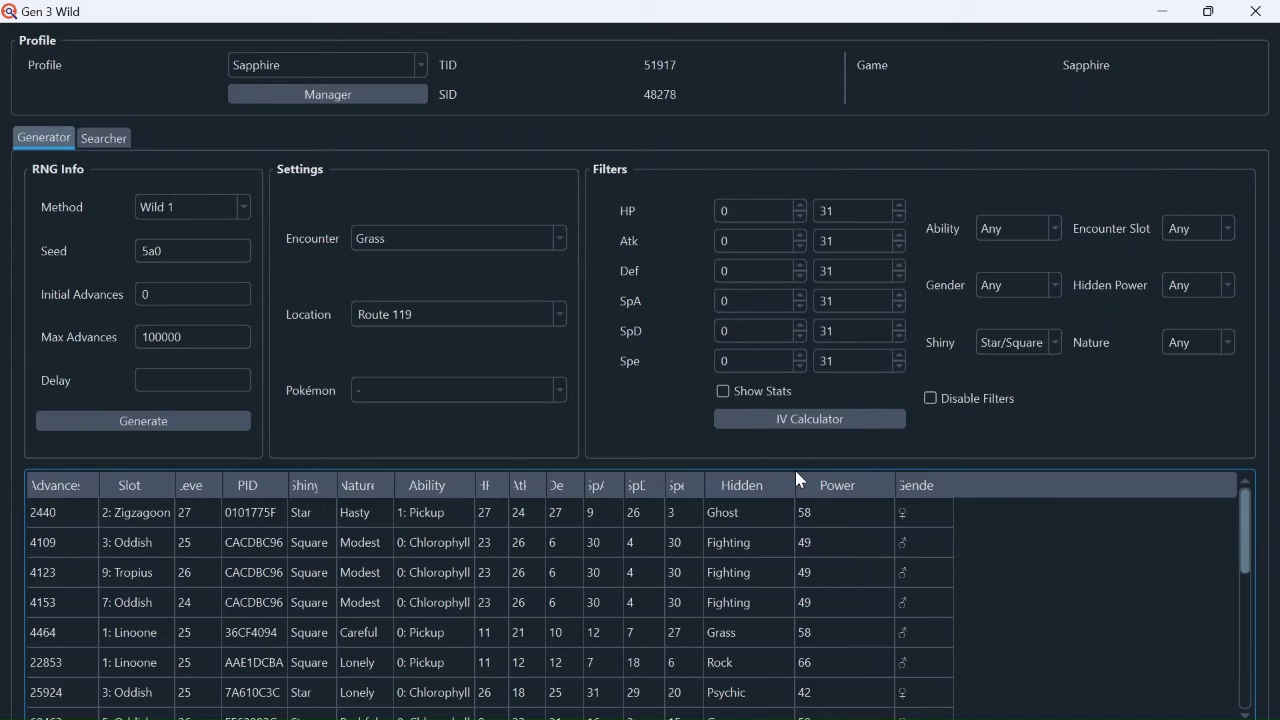
pyautogui.moveTo(701, 477)
pyautogui.mouseDown()
pyautogui.moveTo(727, 477)
pyautogui.moveTo(699, 482)
pyautogui.mouseUp()
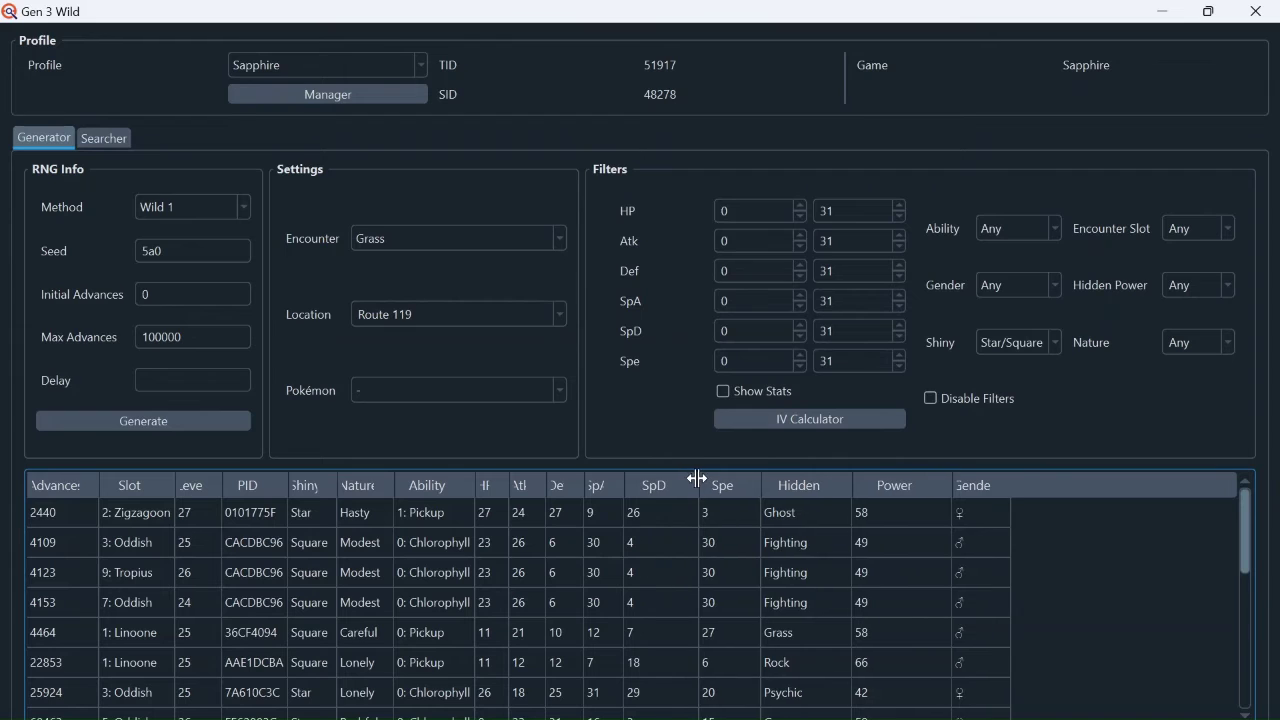
pyautogui.moveTo(618, 487); pyautogui.dragTo(498, 483)
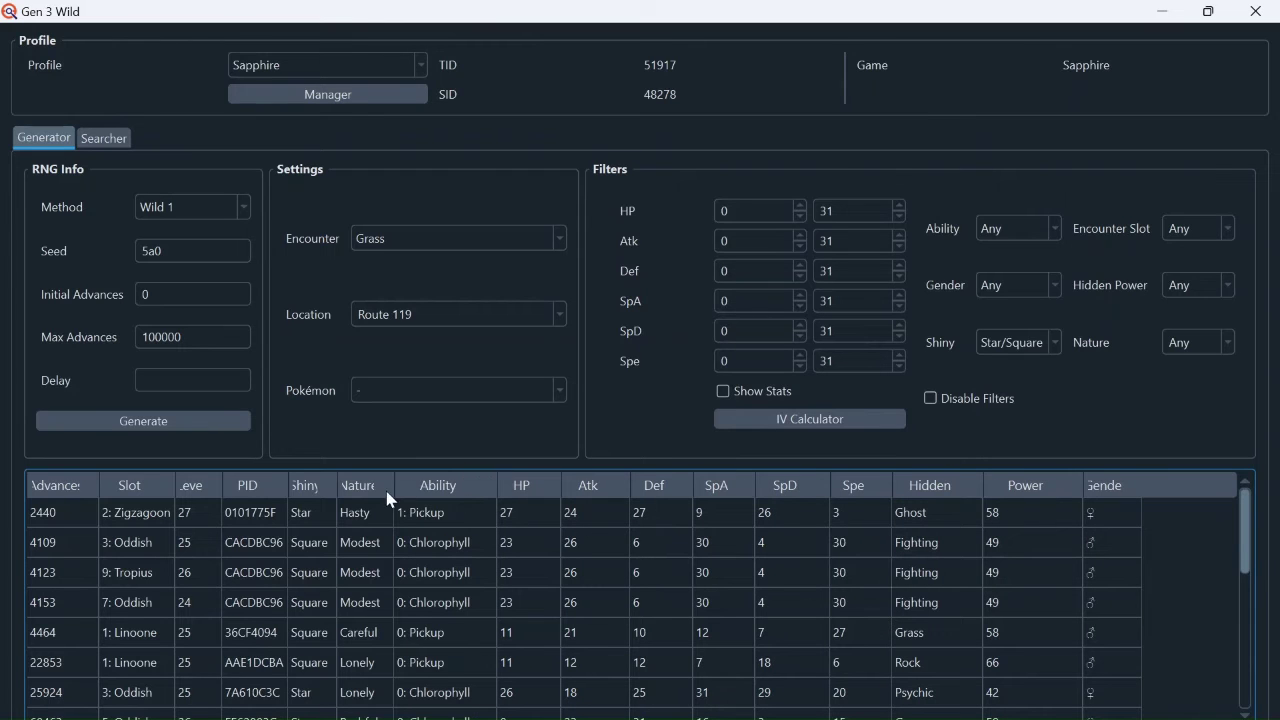
pyautogui.moveTo(395, 483); pyautogui.dragTo(434, 484)
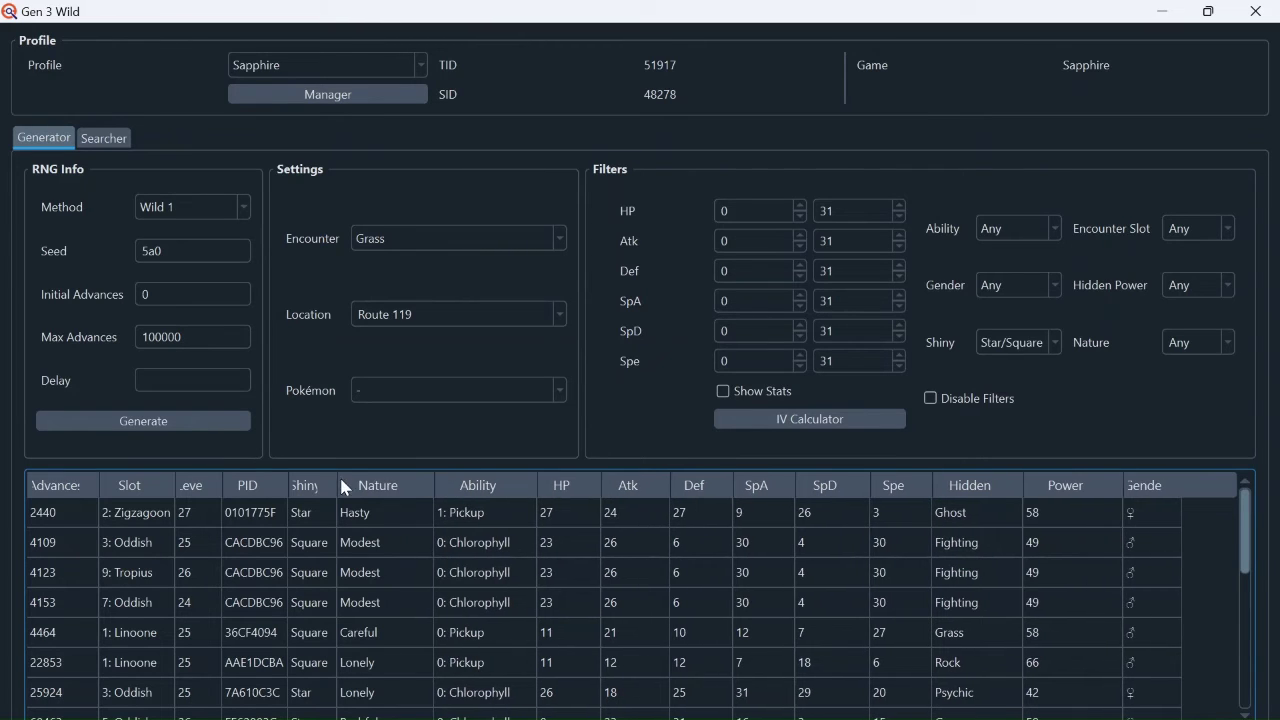
pyautogui.moveTo(337, 481); pyautogui.dragTo(366, 474)
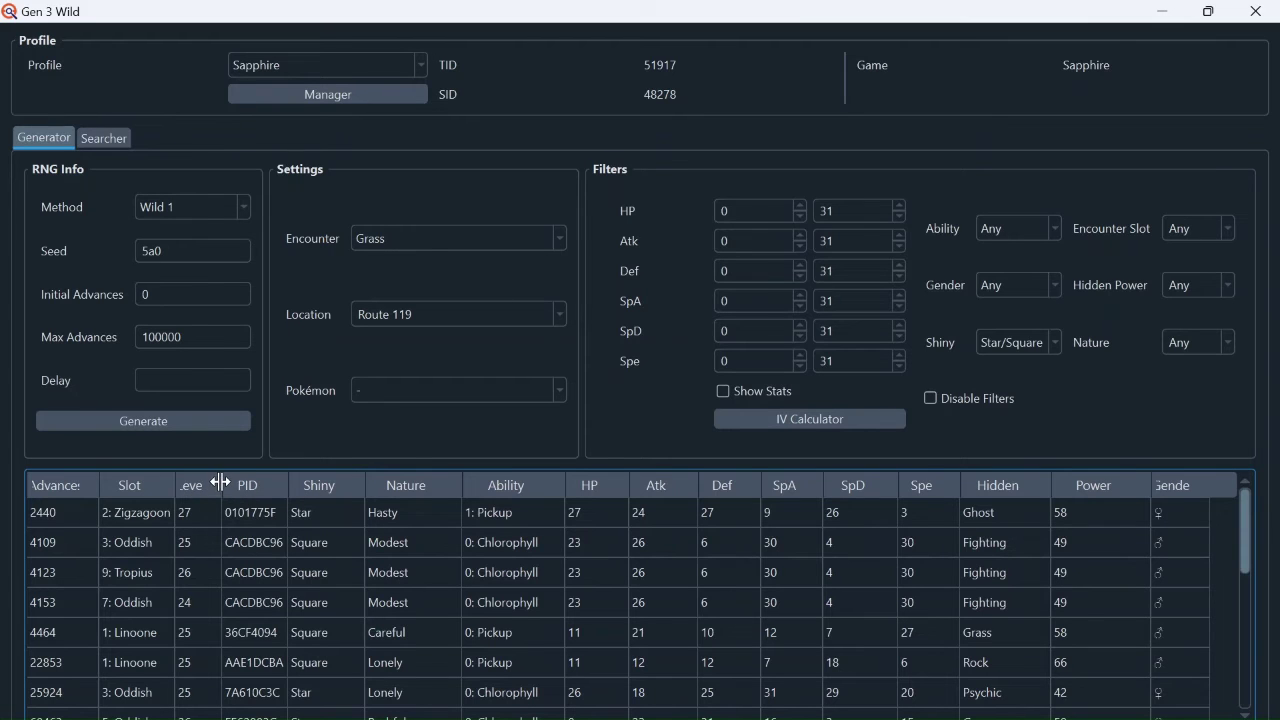
pyautogui.moveTo(221, 483); pyautogui.dragTo(241, 485)
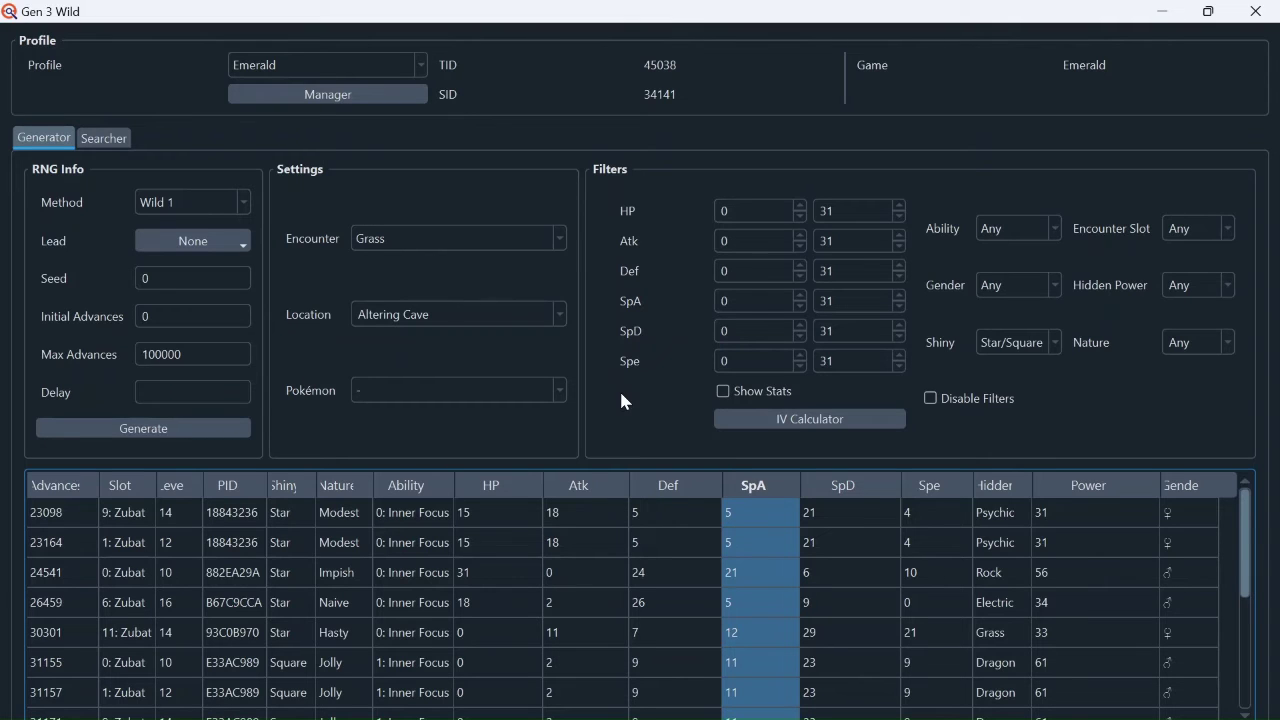
# - Look through the available locations and profiles, keeping Altering Cave and Emerald selected
pyautogui.click(457, 315)
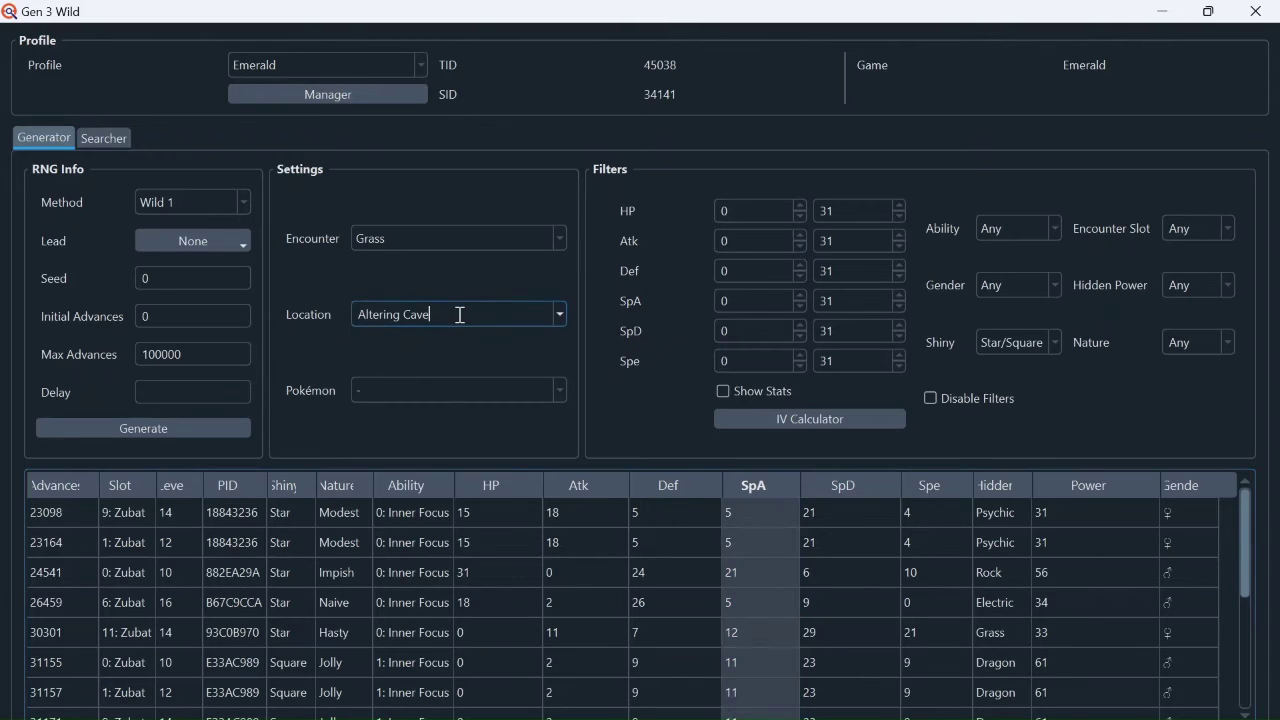
pyautogui.click(558, 316)
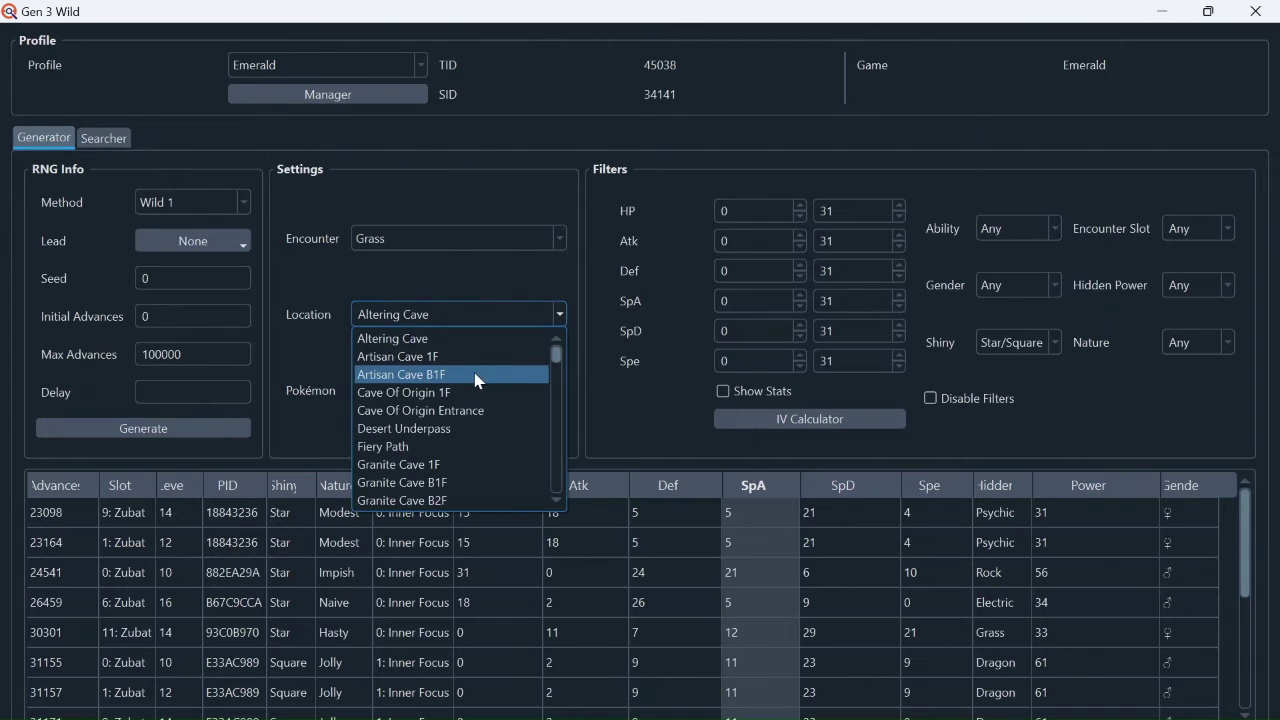
pyautogui.click(520, 286)
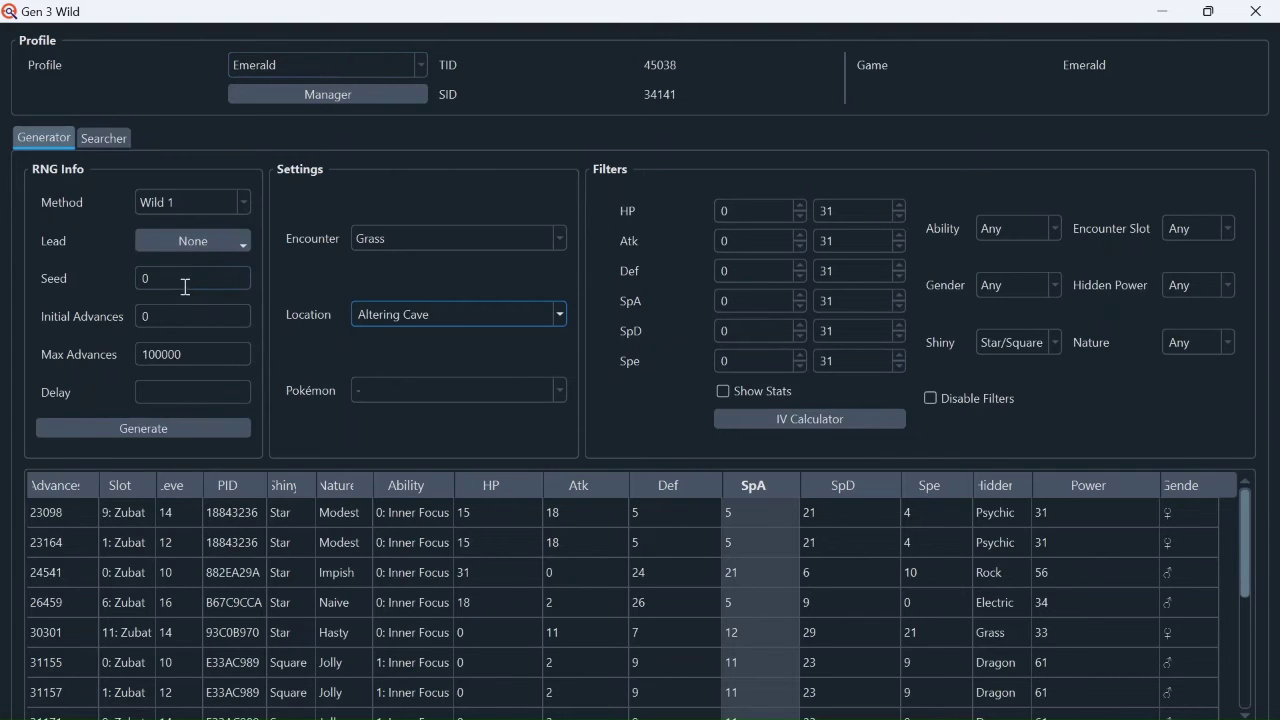
pyautogui.click(389, 60)
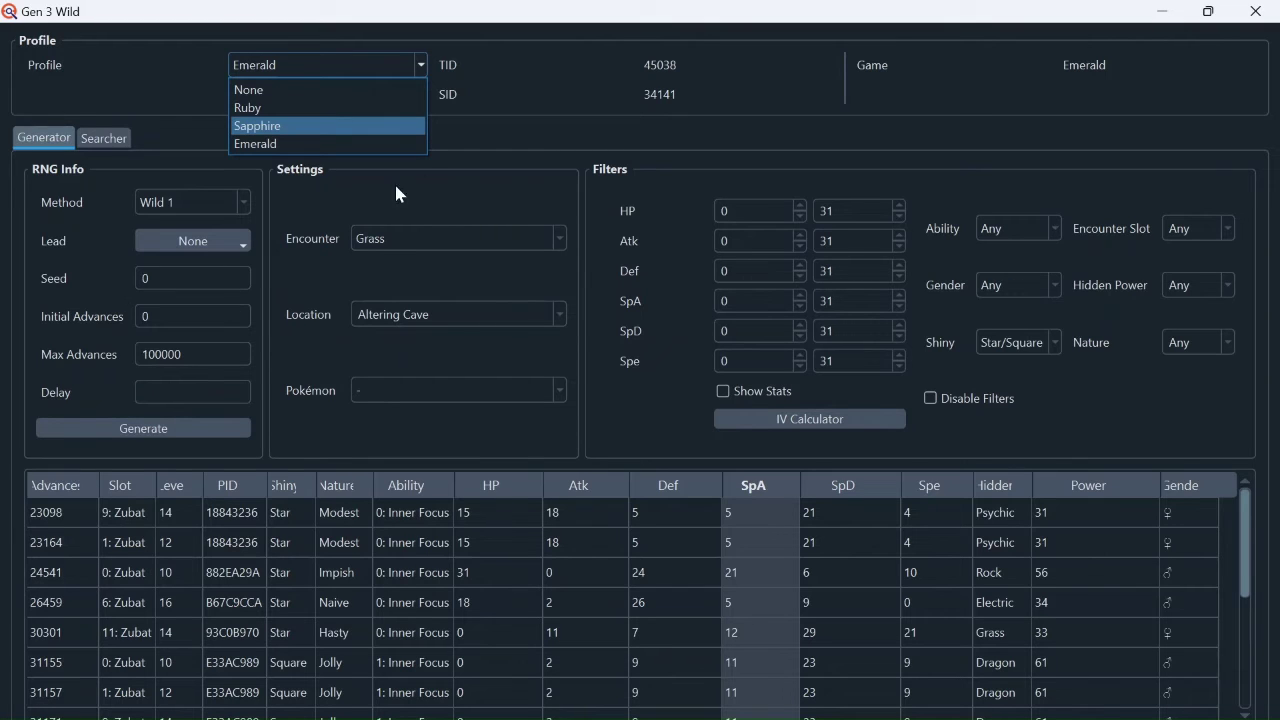
pyautogui.click(512, 166)
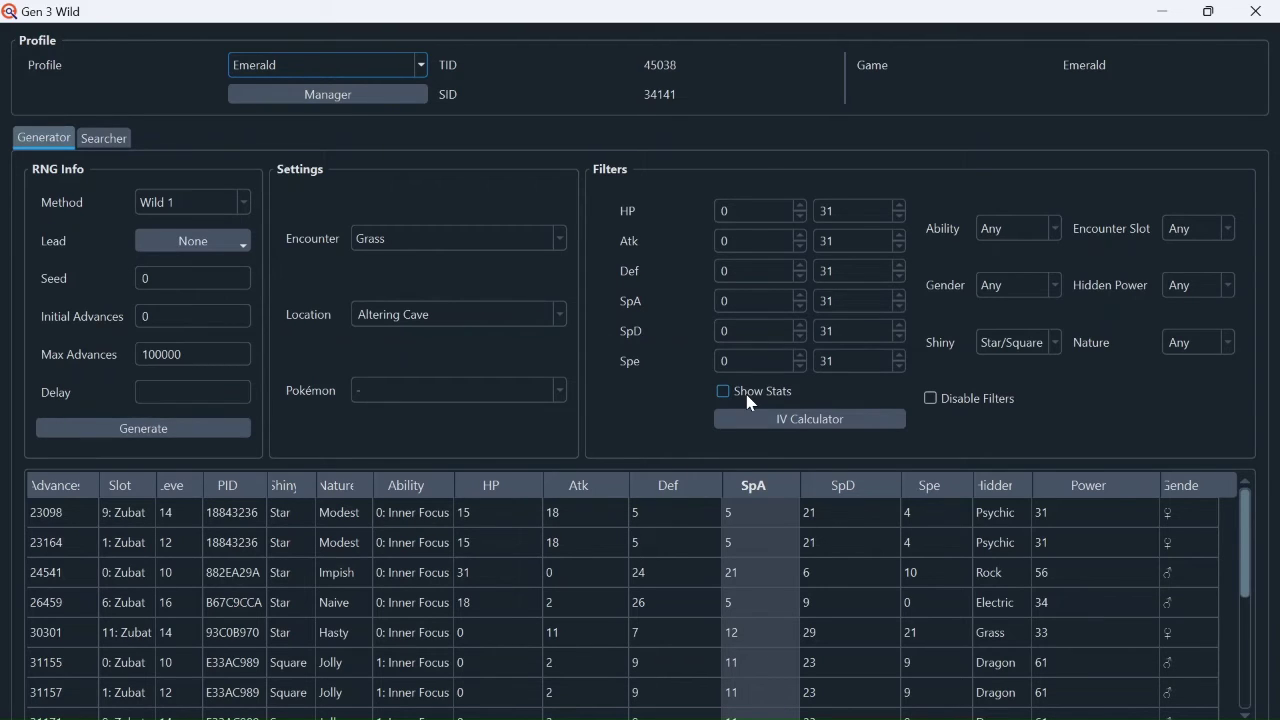
# - Keep Altering Cave as the location and turn on Disable Filters for the Emerald generator
pyautogui.click(559, 315)
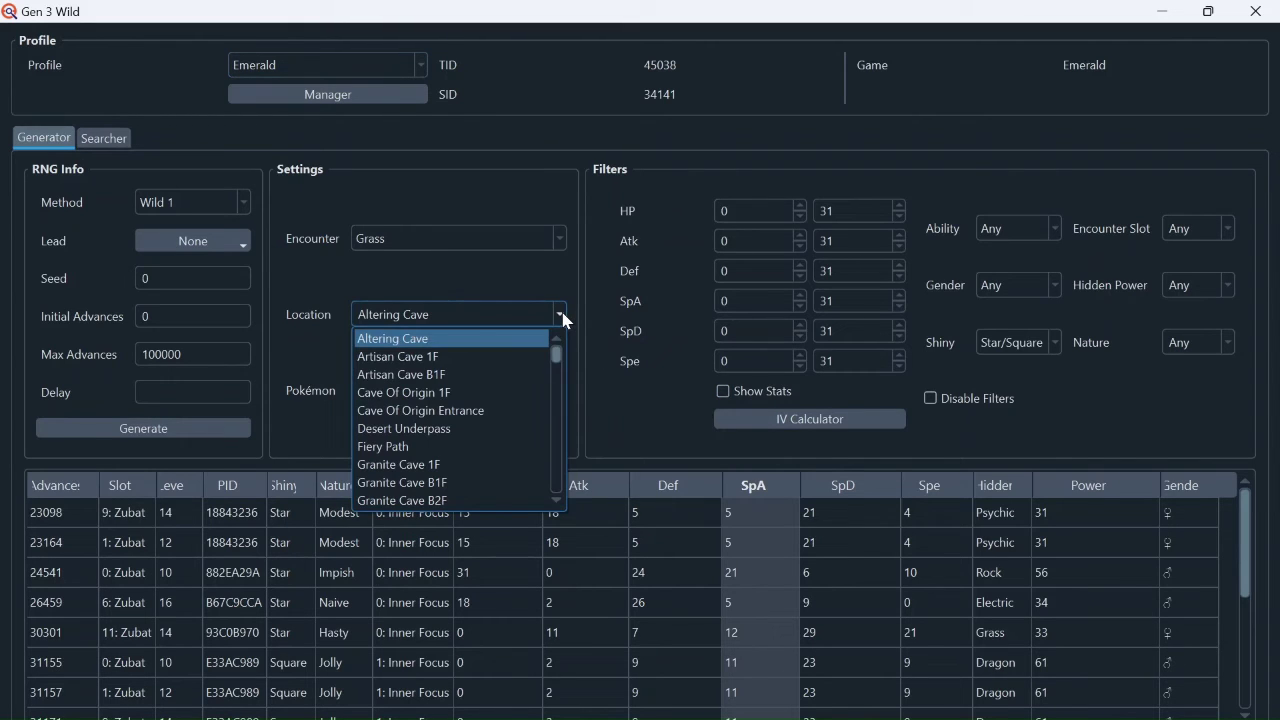
pyautogui.click(977, 396)
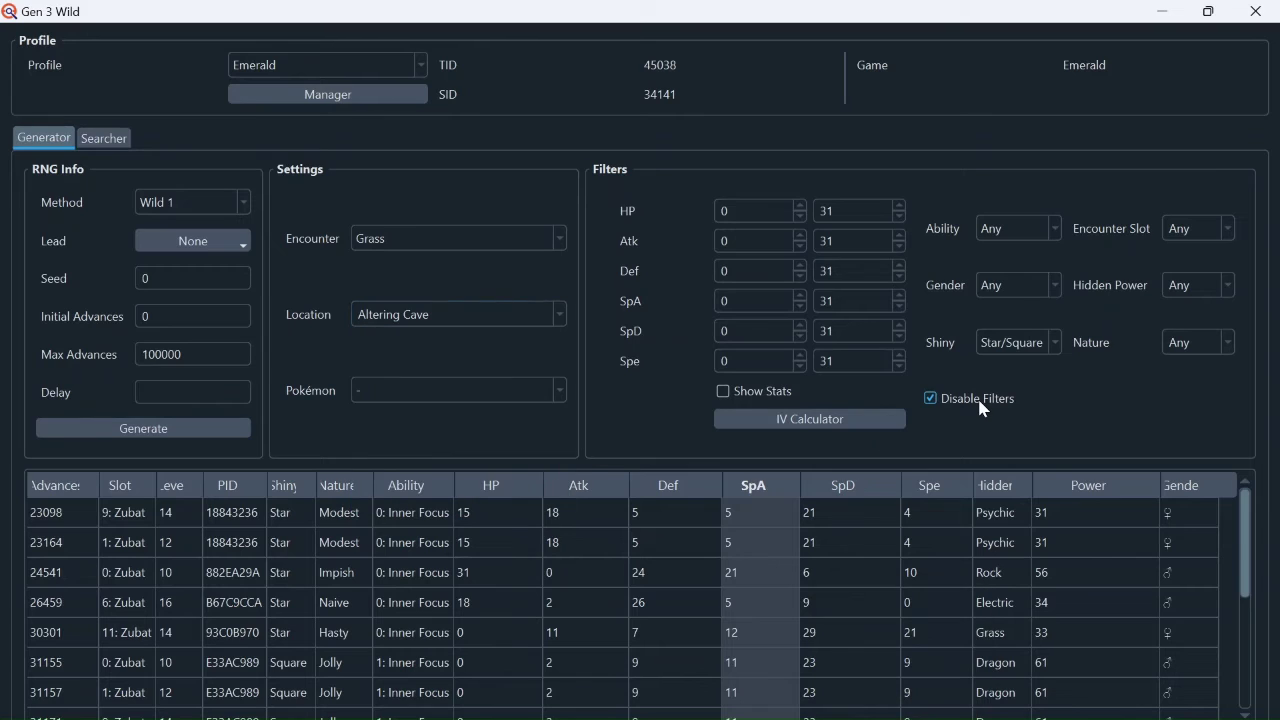
# - Set the delay to 268 and generate the Altering Cave results with filters disabled
pyautogui.click(178, 390)
pyautogui.write('268')
pyautogui.click(163, 430)
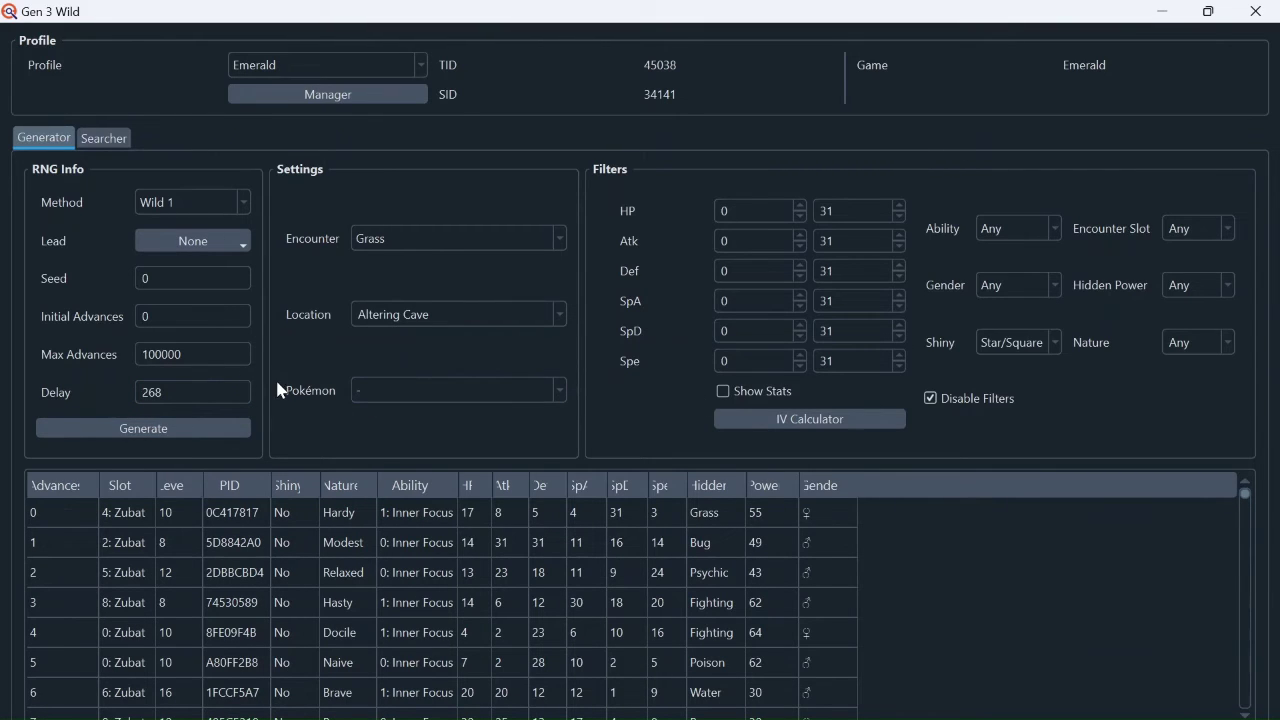
pyautogui.scroll(-3, 252, 527)
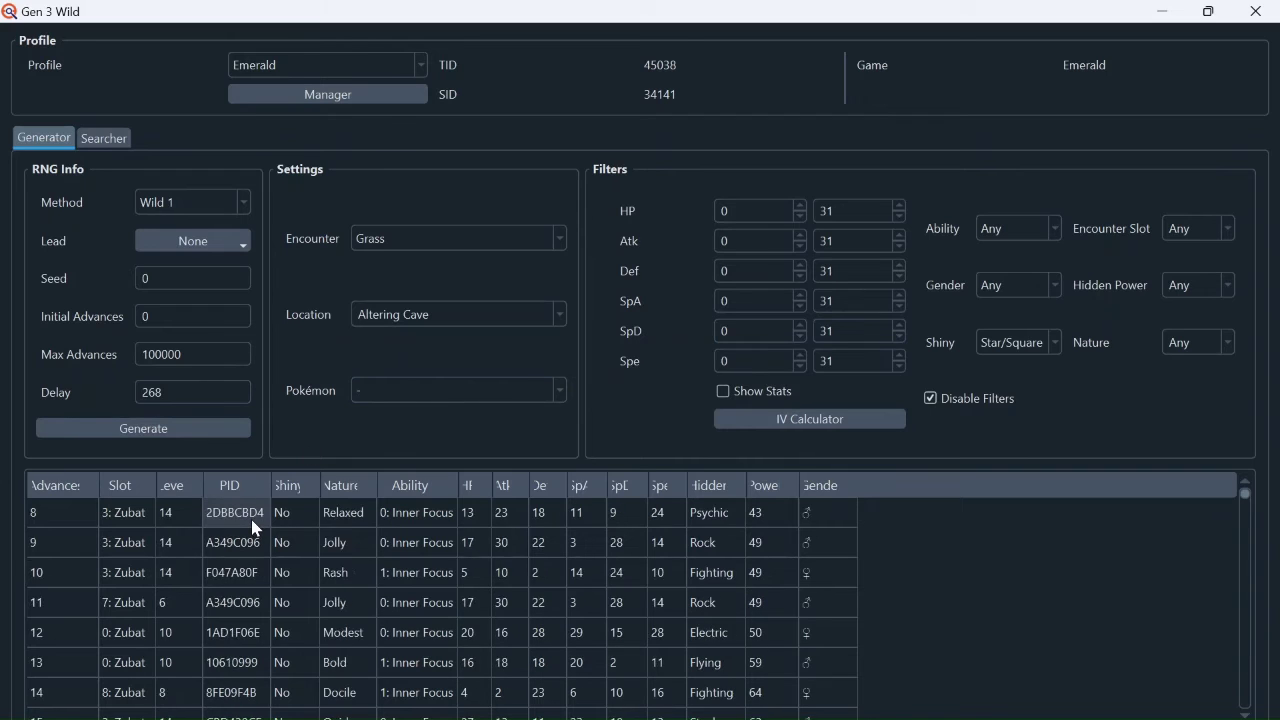
# - Turn Disable Filters off and regenerate the Altering Cave results
pyautogui.scroll(3, 252, 527)
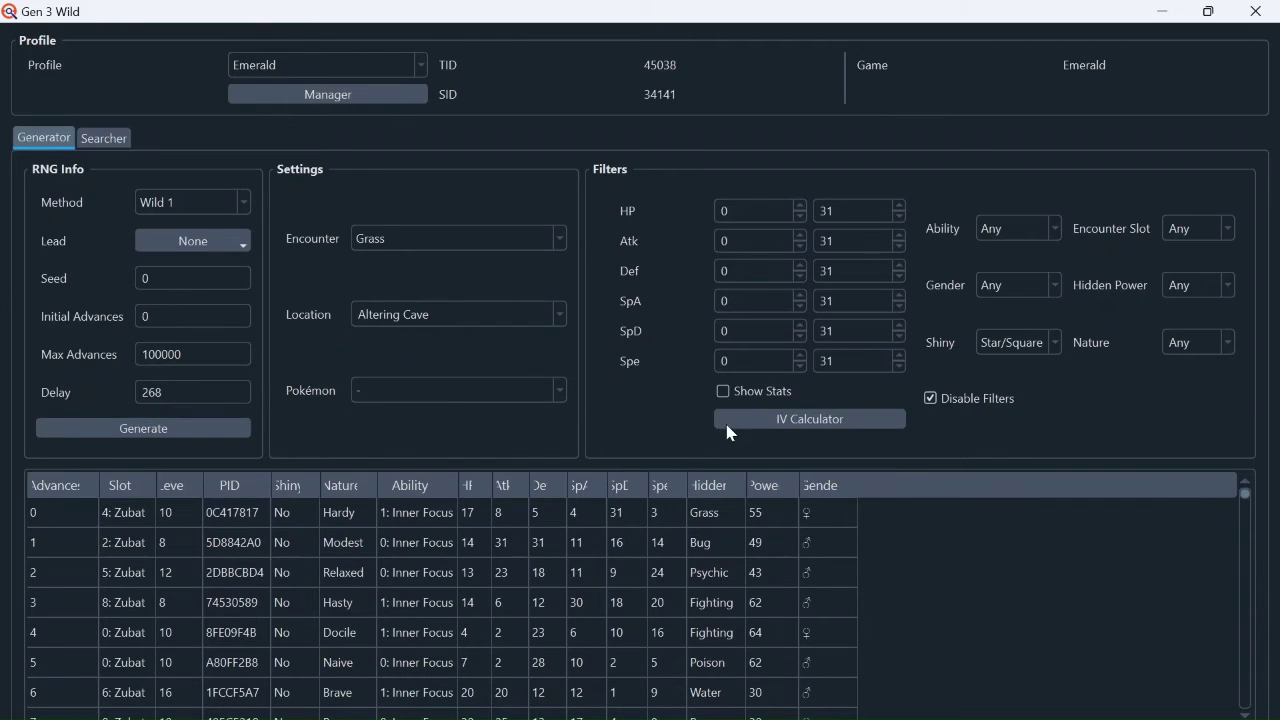
pyautogui.click(929, 398)
pyautogui.click(191, 432)
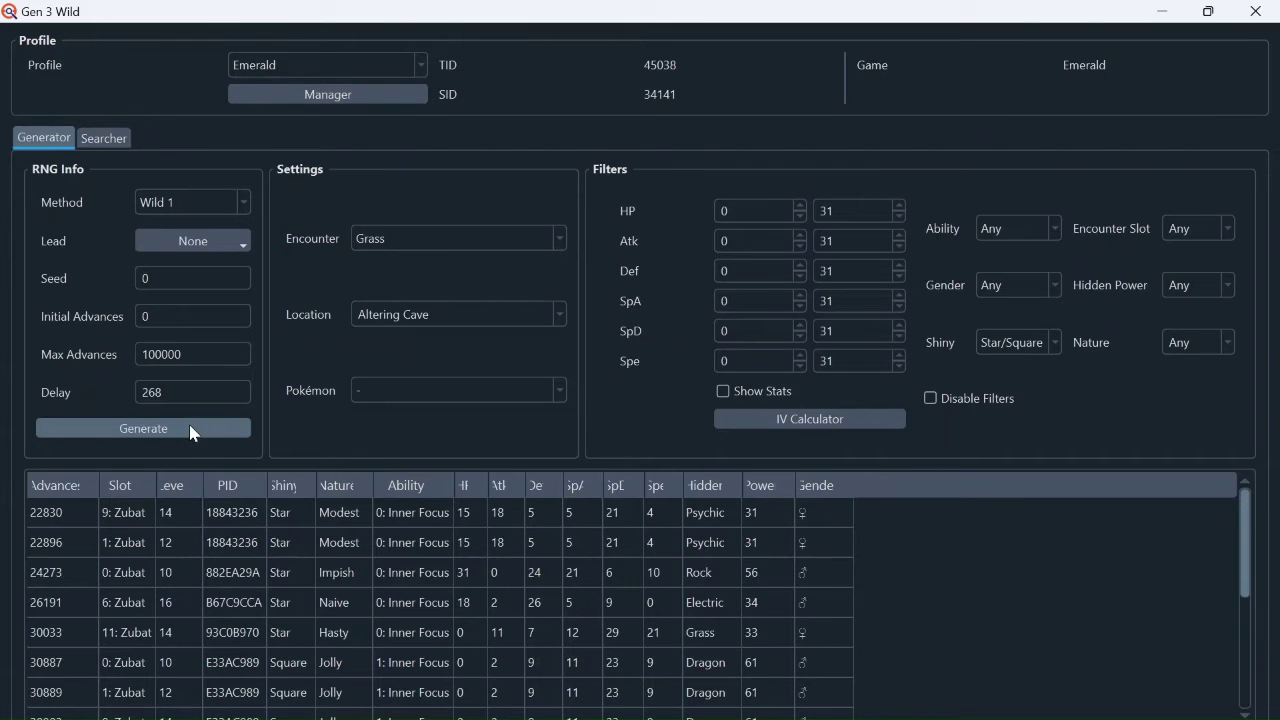
# - Set the delay to 0 and generate the results for comparison
pyautogui.click(167, 394)
pyautogui.moveTo(167, 394); pyautogui.dragTo(96, 401)
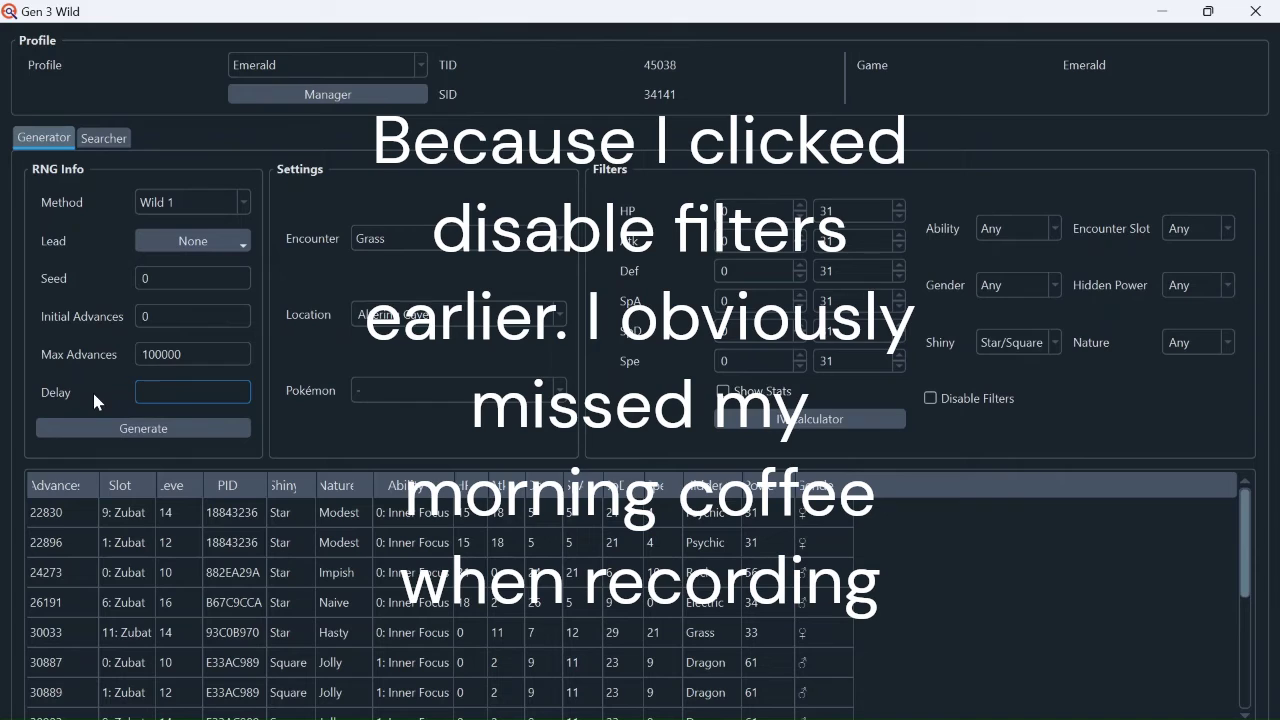
pyautogui.write('0')
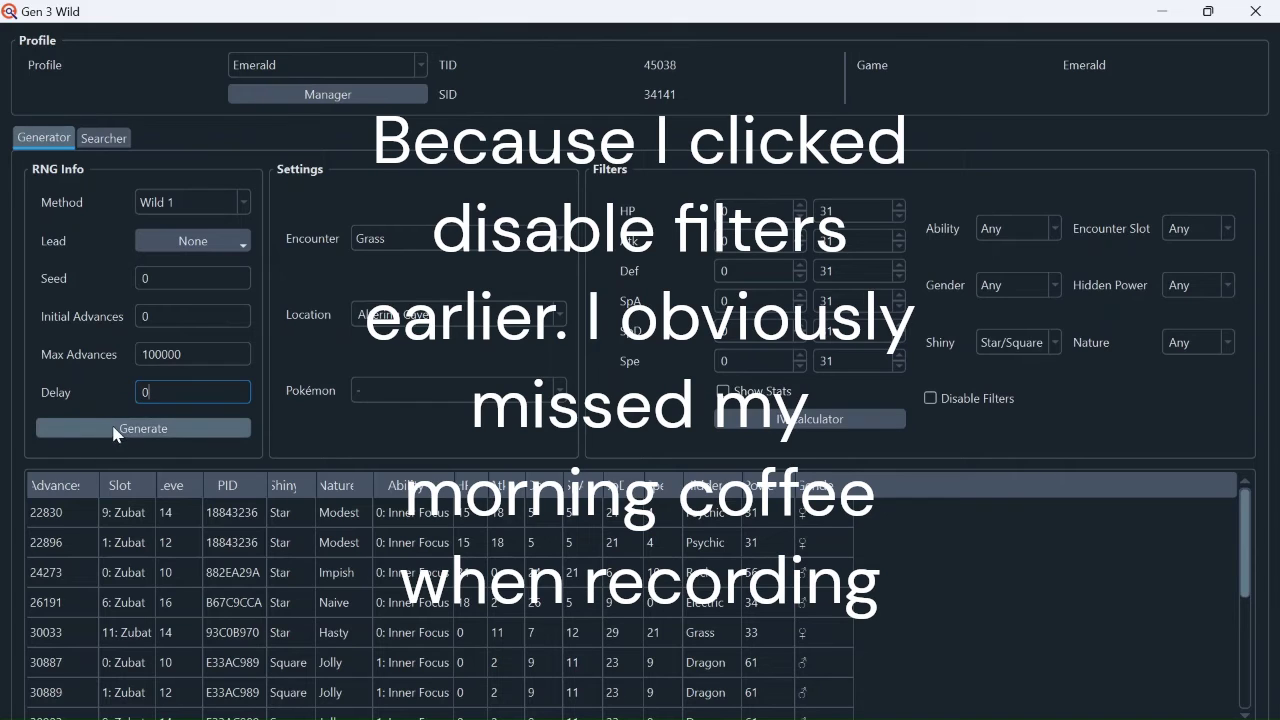
pyautogui.click(112, 424)
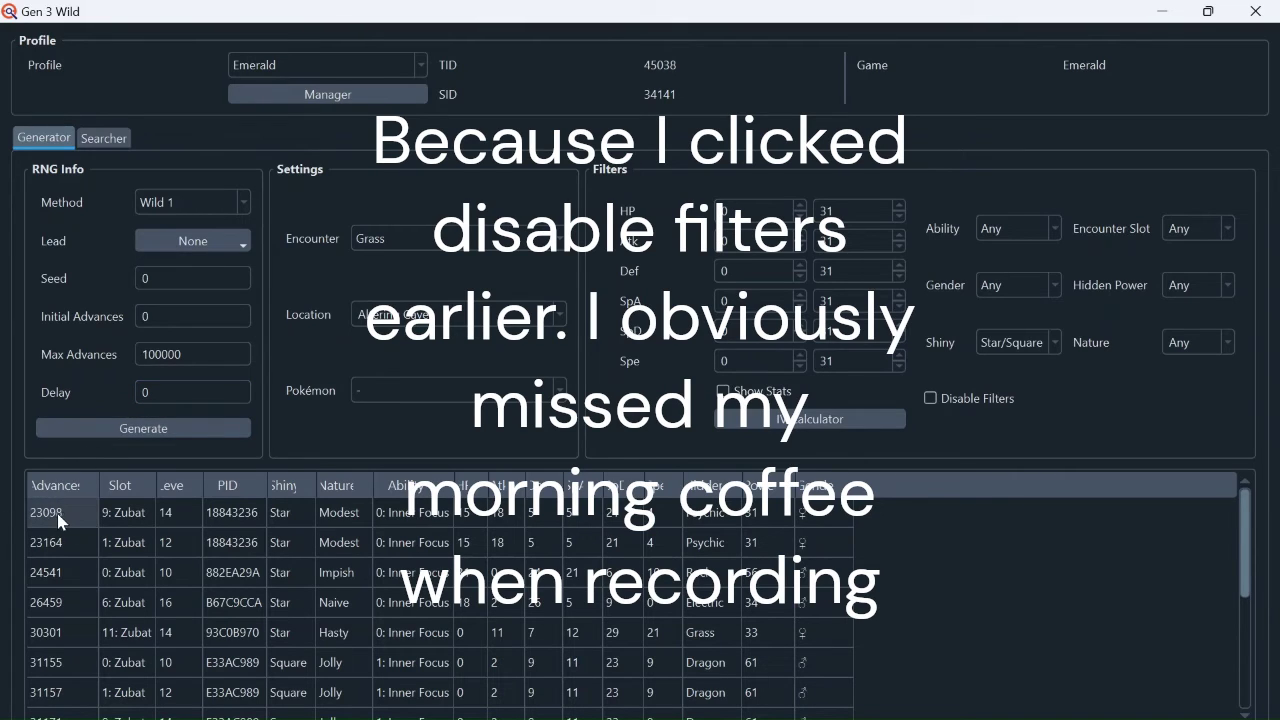
# - Set the delay back to 268 and generate the results again
pyautogui.moveTo(166, 389); pyautogui.dragTo(129, 390)
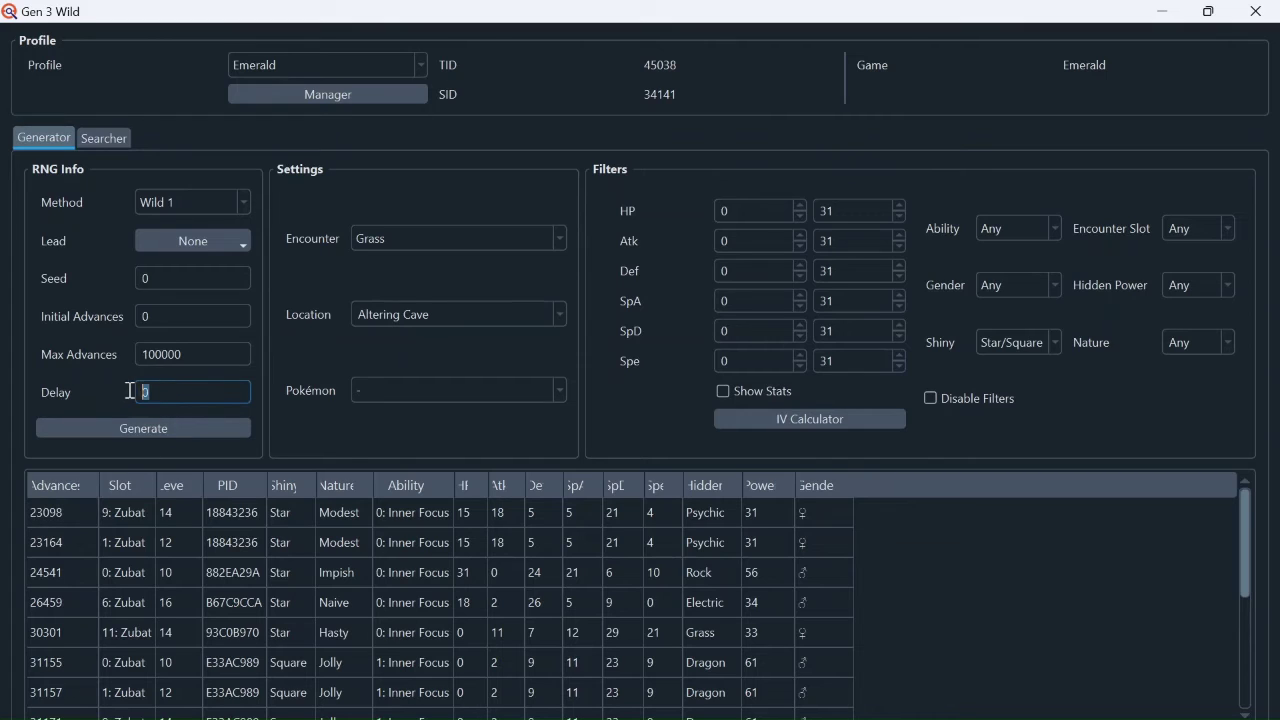
pyautogui.write('268')
pyautogui.click(151, 433)
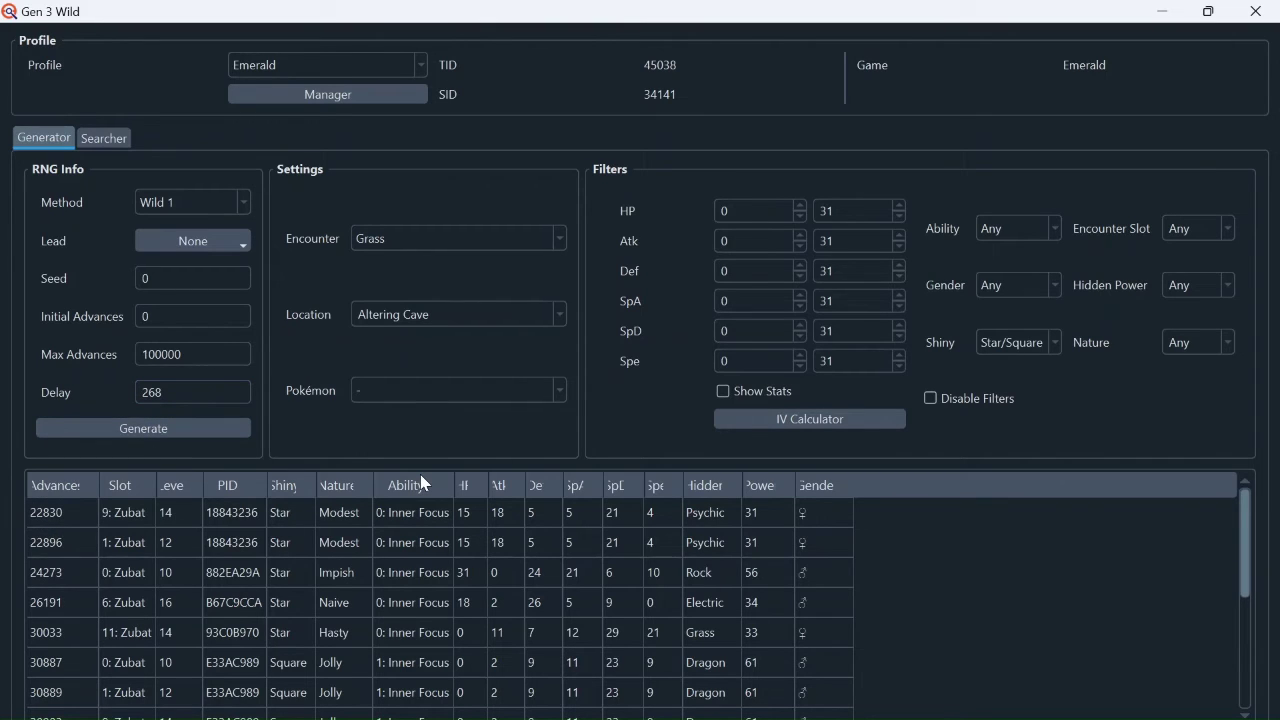
# - Switch to EonTimer, set the Gen 3 target frame to 22896, and minimize the timer
pyautogui.click(899, 717)
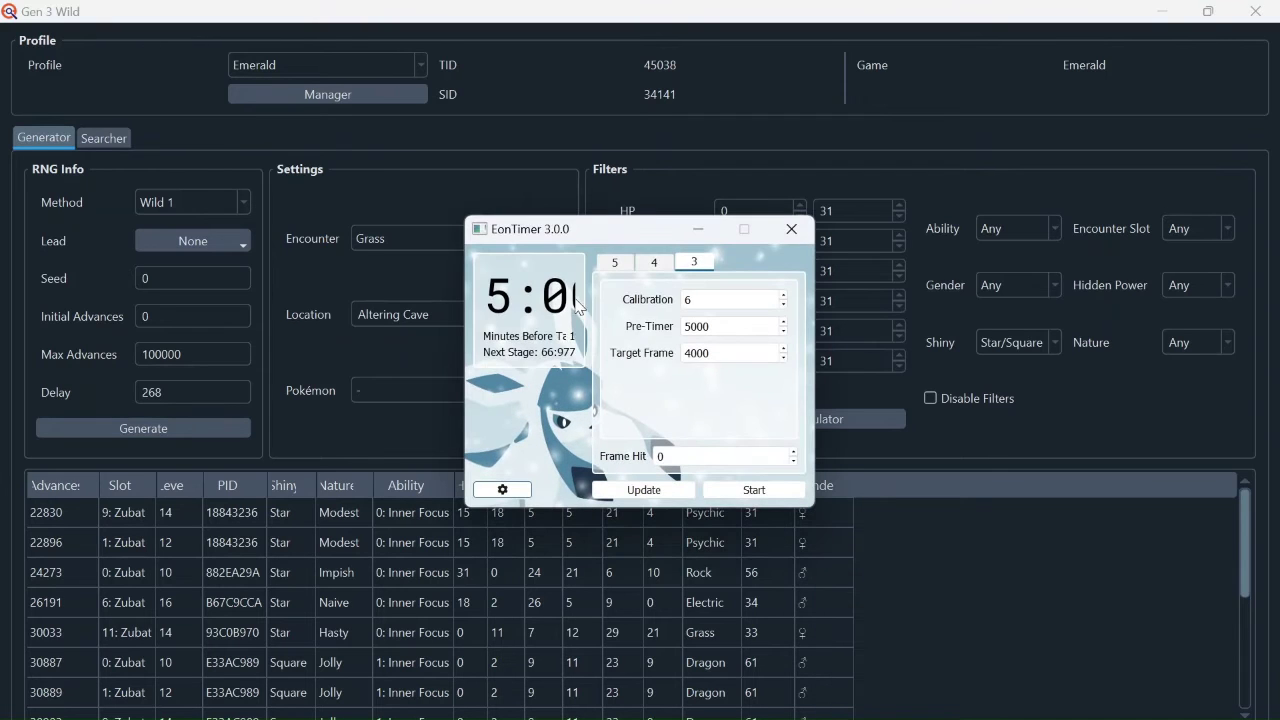
pyautogui.click(714, 328)
pyautogui.click(716, 352)
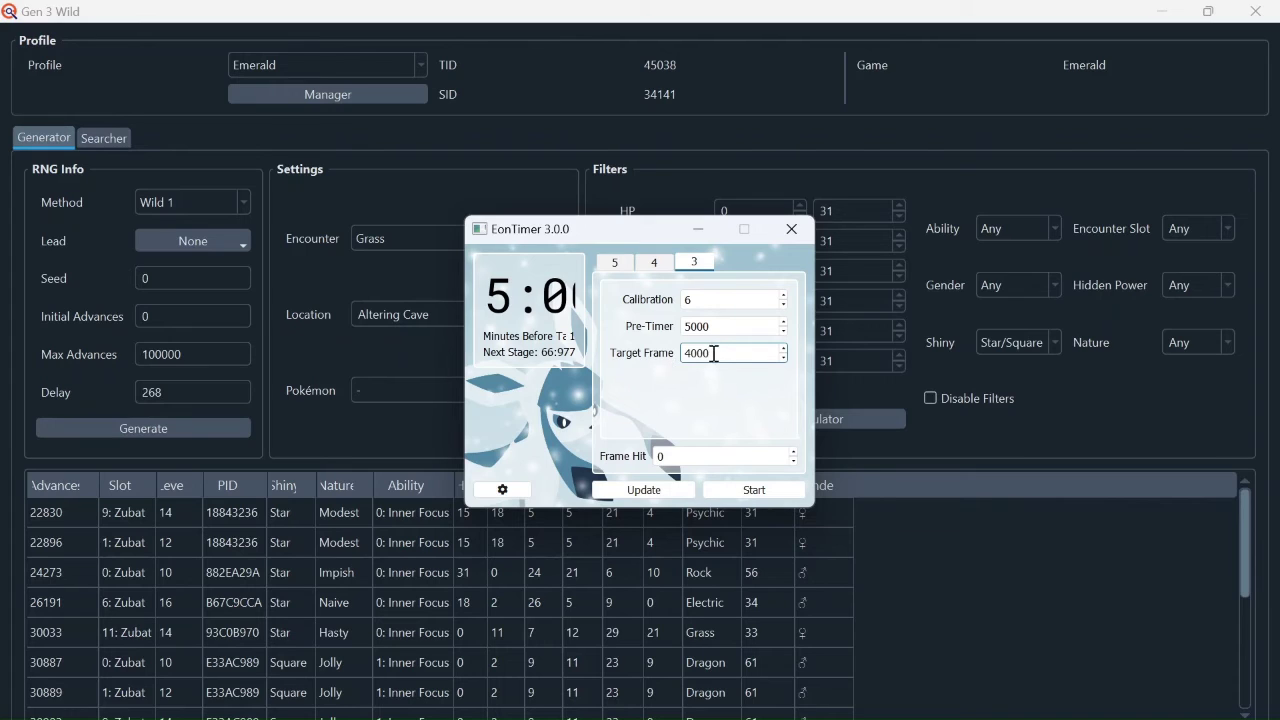
pyautogui.moveTo(716, 352); pyautogui.dragTo(679, 364)
pyautogui.write('22896')
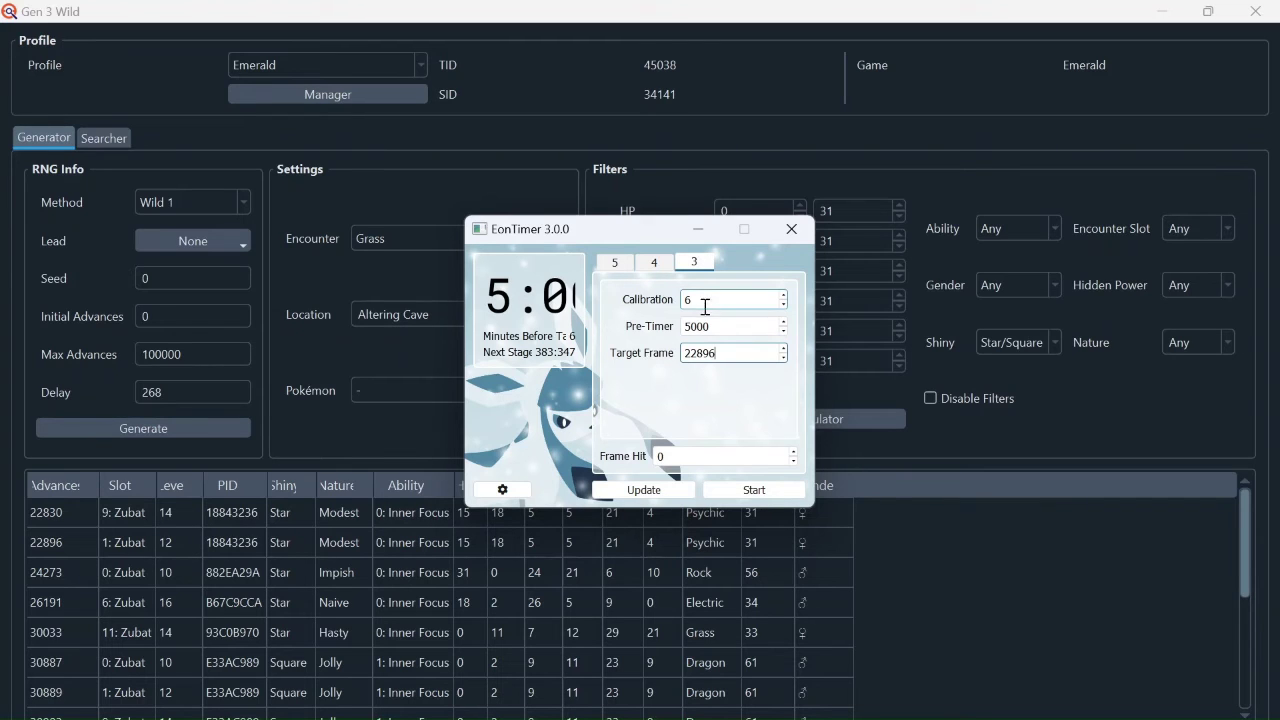
pyautogui.click(696, 229)
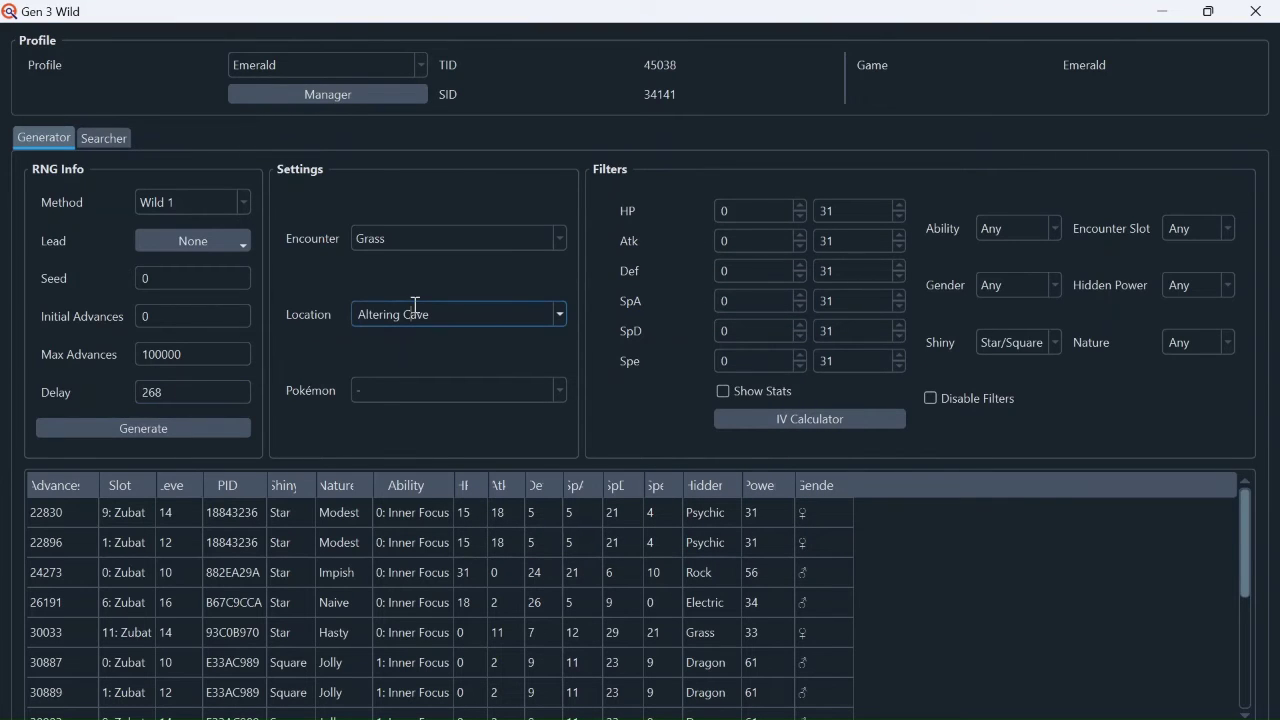
# - Change the wild encounter location from Altering Cave to Route 112
pyautogui.click(552, 312)
pyautogui.scroll(-3, 480, 410)
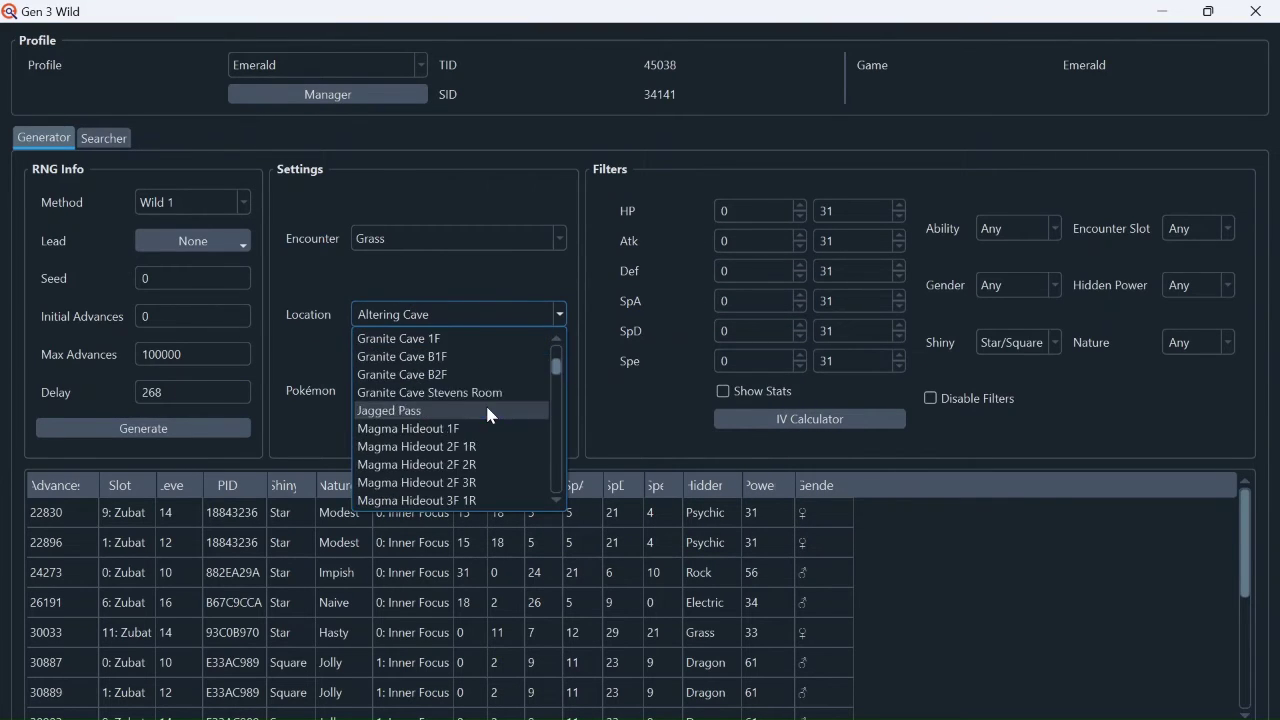
pyautogui.scroll(-10, 488, 414)
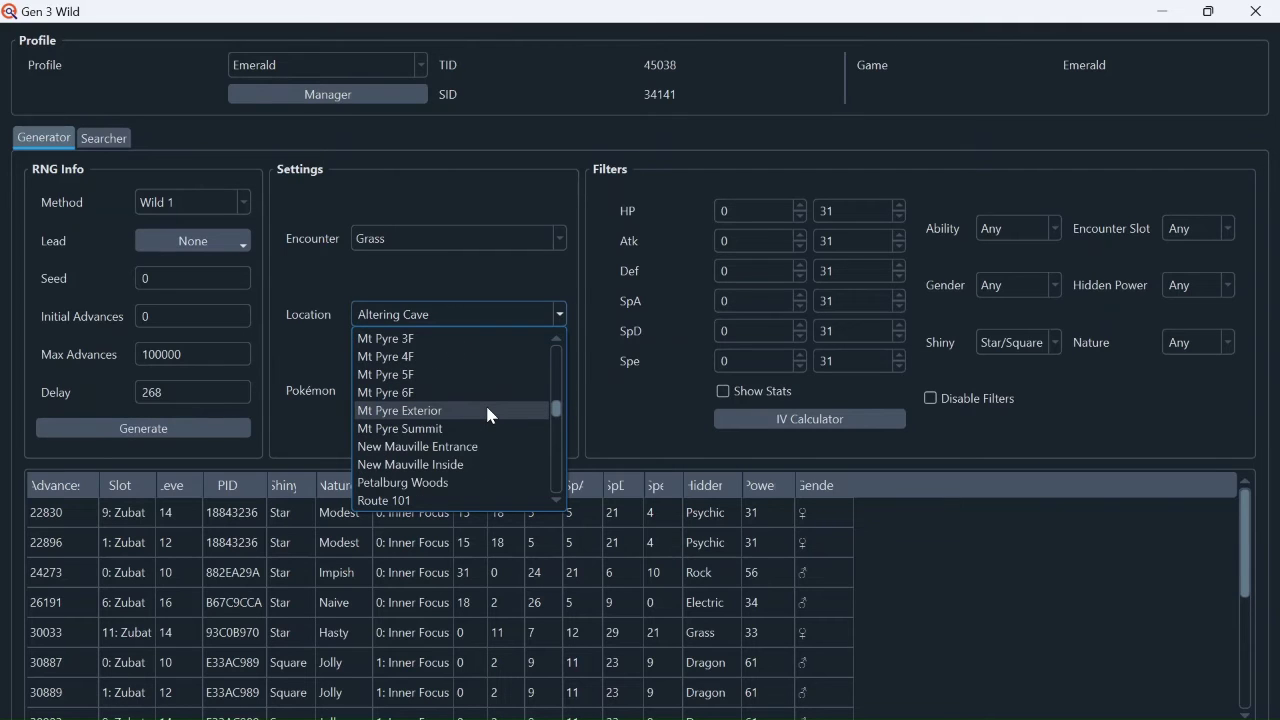
pyautogui.scroll(-3, 486, 414)
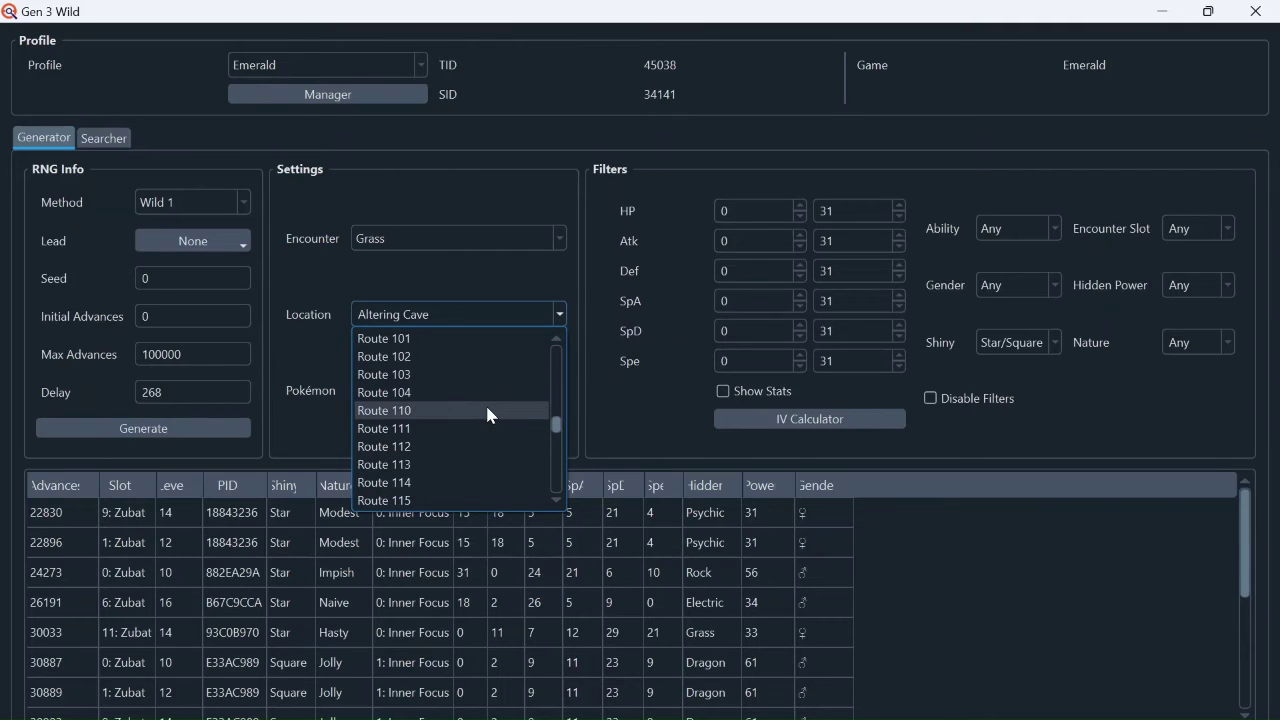
pyautogui.click(421, 430)
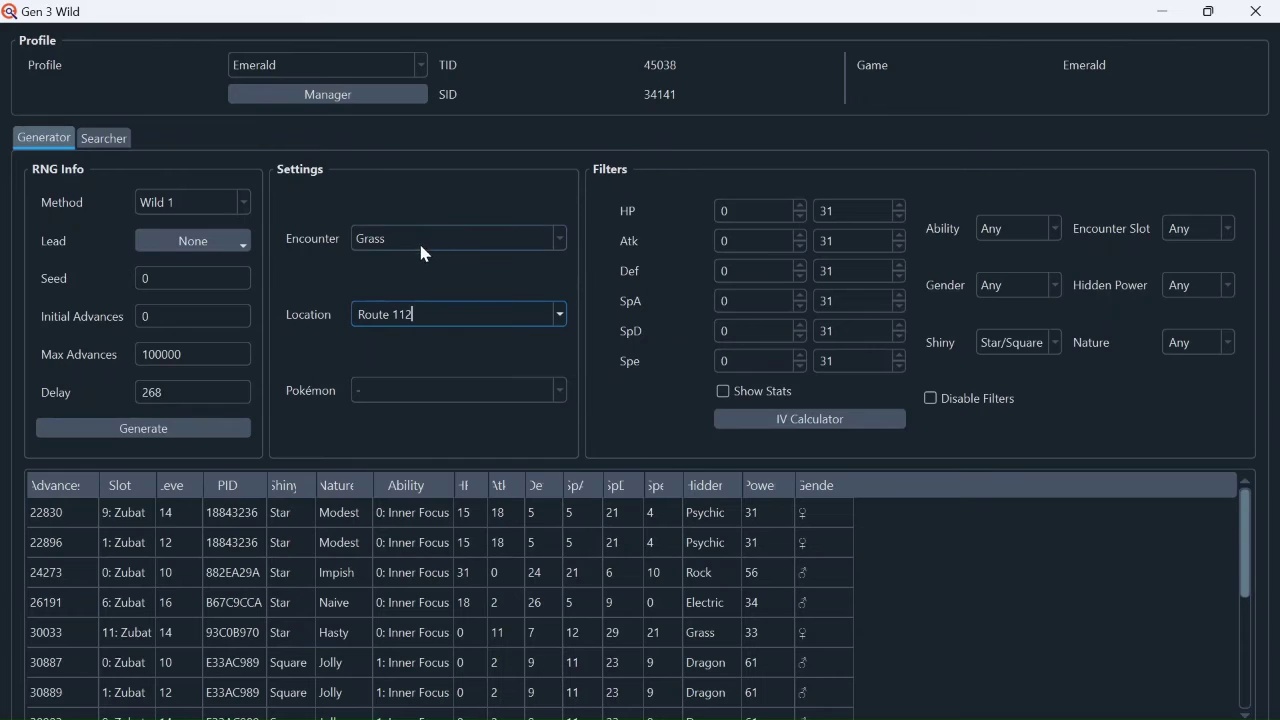
# - Set the delay to 261, generate the Route 112 results and look through them
pyautogui.click(179, 391)
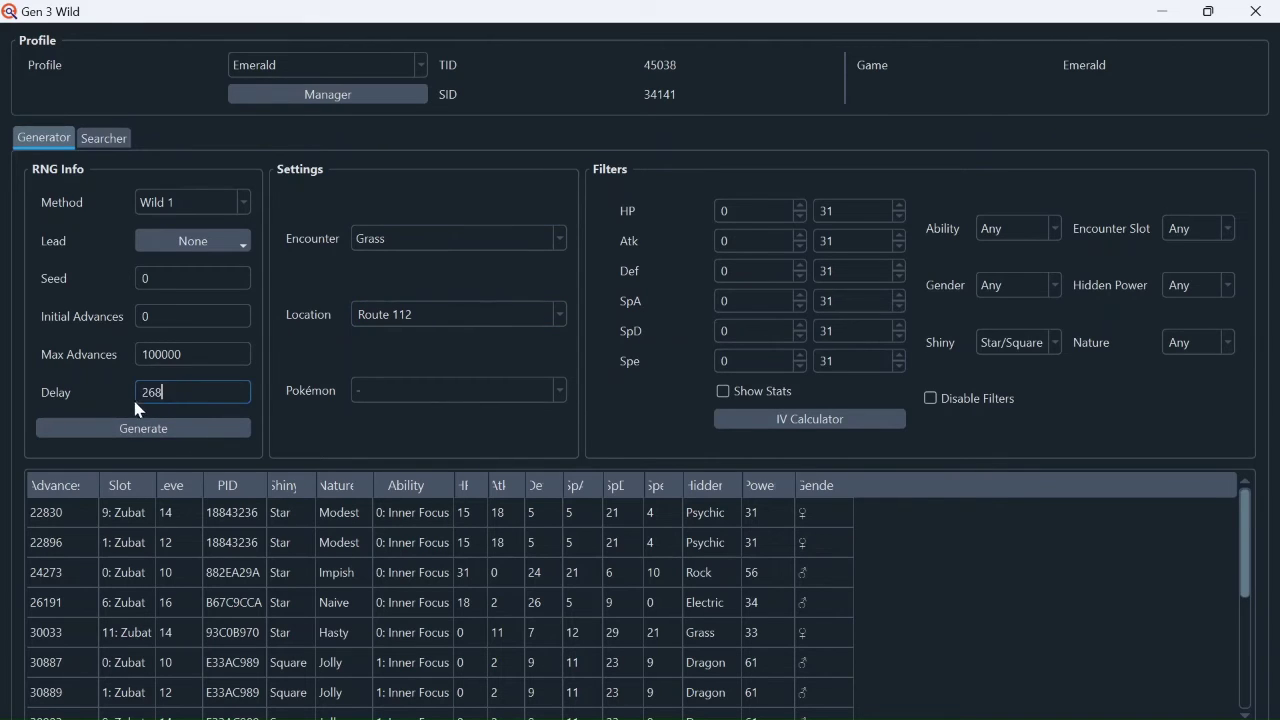
pyautogui.moveTo(165, 392); pyautogui.dragTo(140, 394)
pyautogui.press('BackSpace')
pyautogui.write('261')
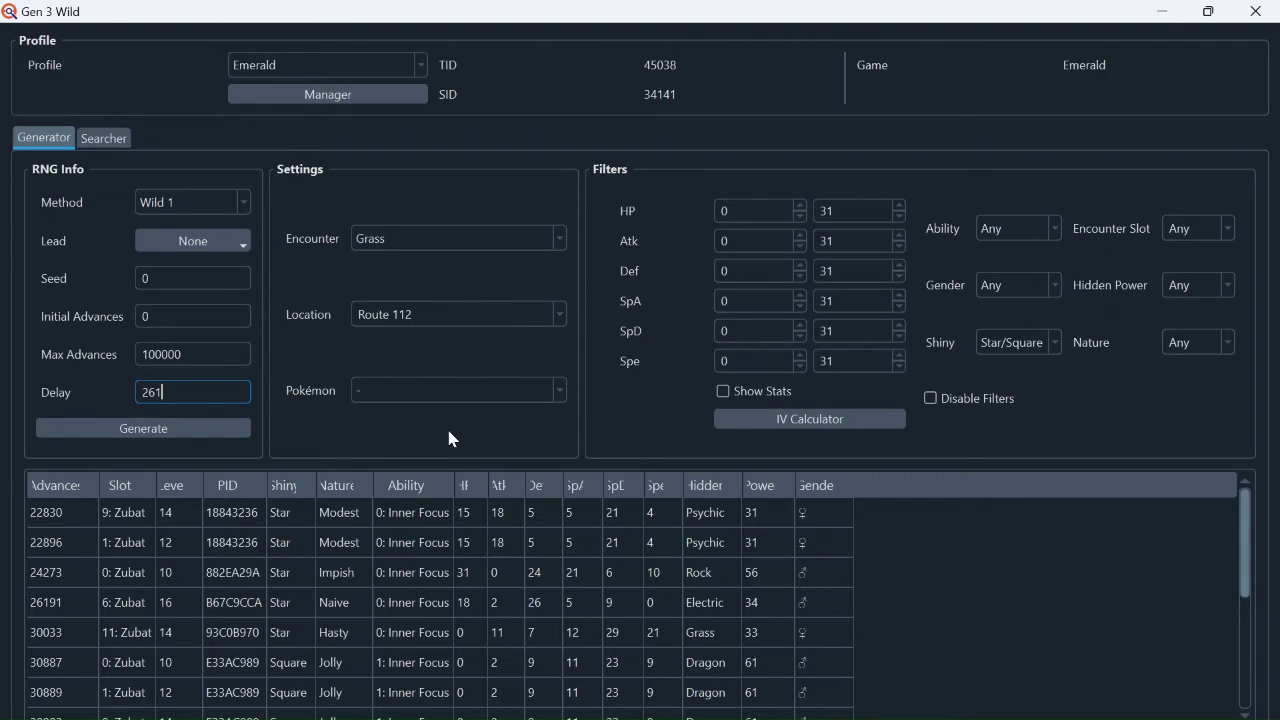
pyautogui.click(210, 439)
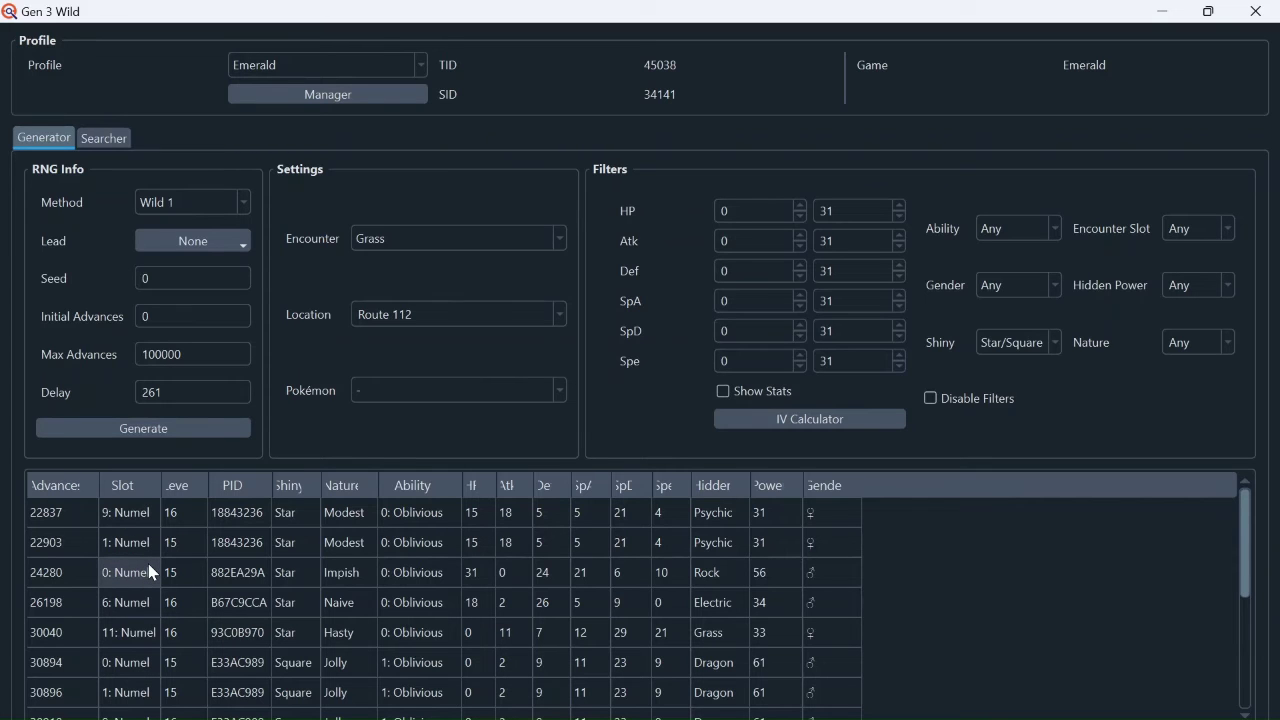
pyautogui.scroll(-2, 148, 563)
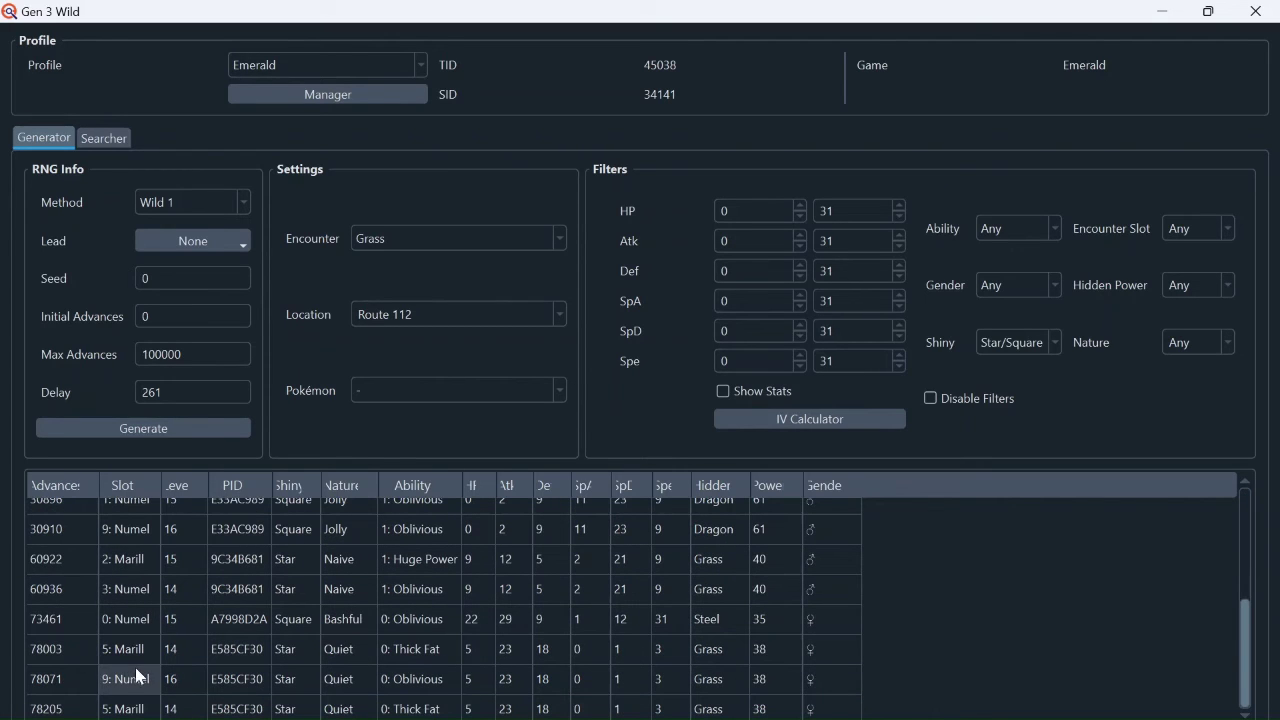
pyautogui.scroll(2, 140, 657)
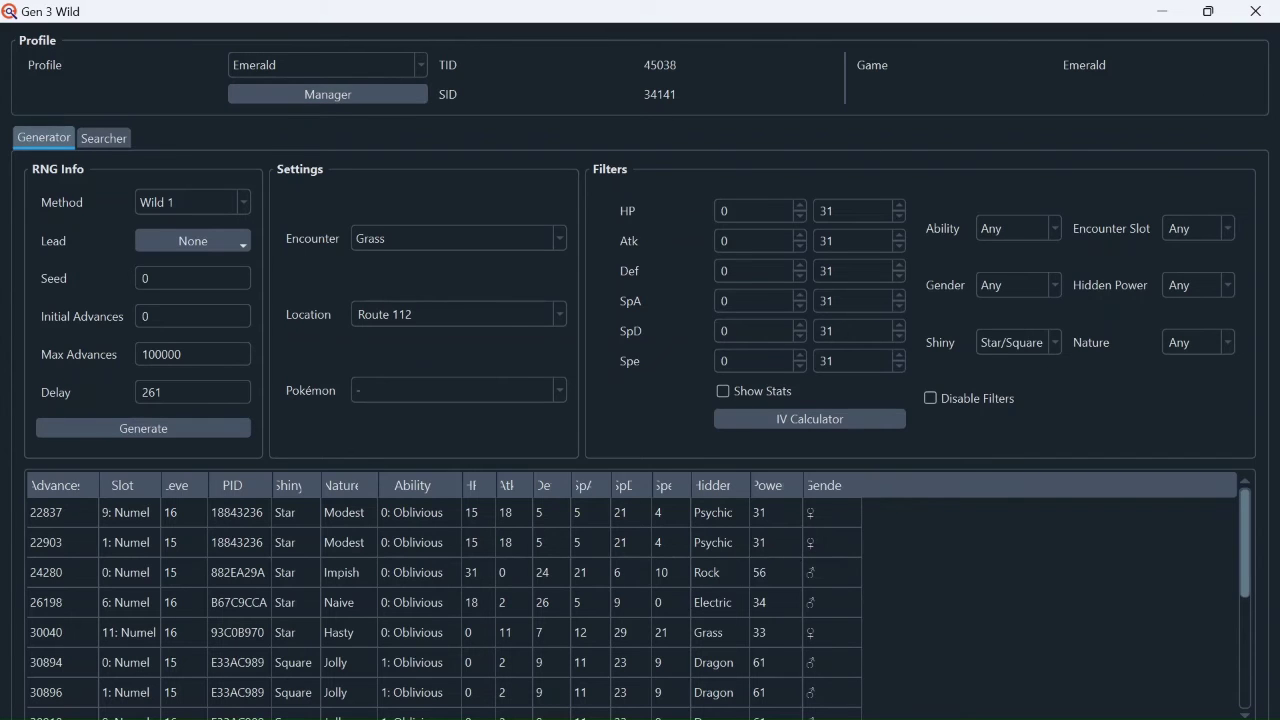
# - Return to the main PokéFinder window and open the Gen 3 Static tool
pyautogui.moveTo(855, 719)
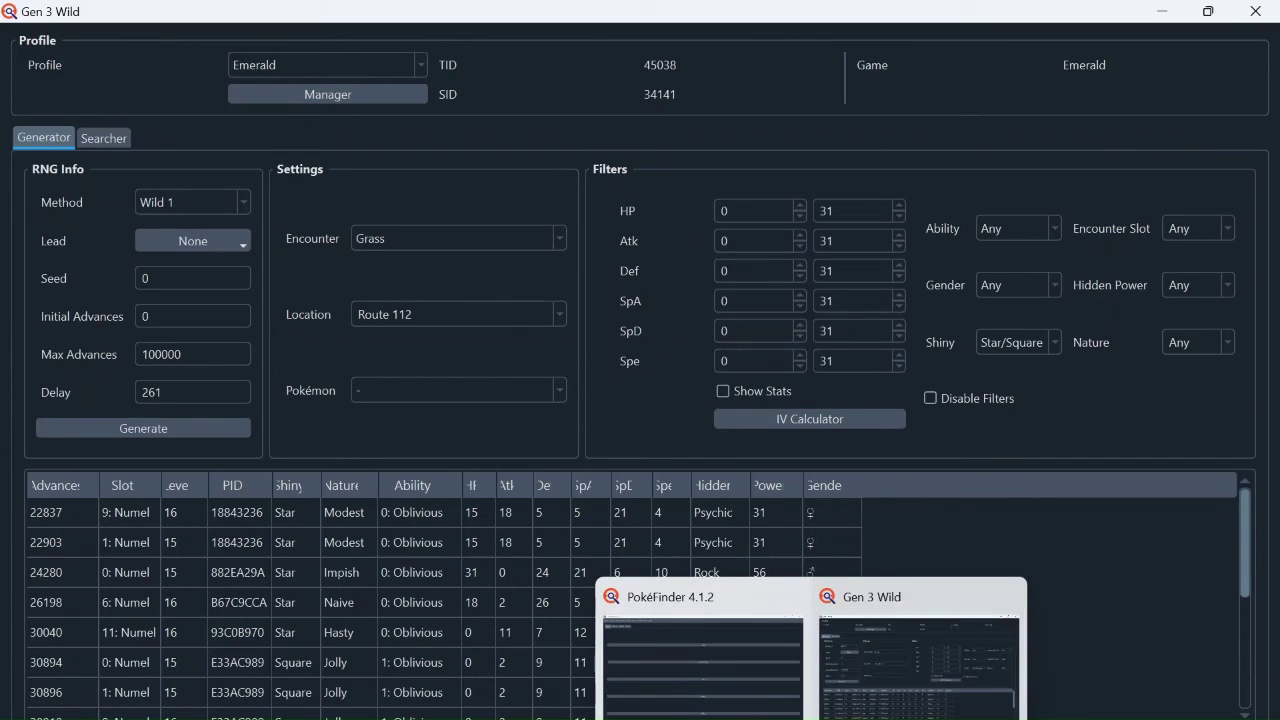
pyautogui.click(666, 667)
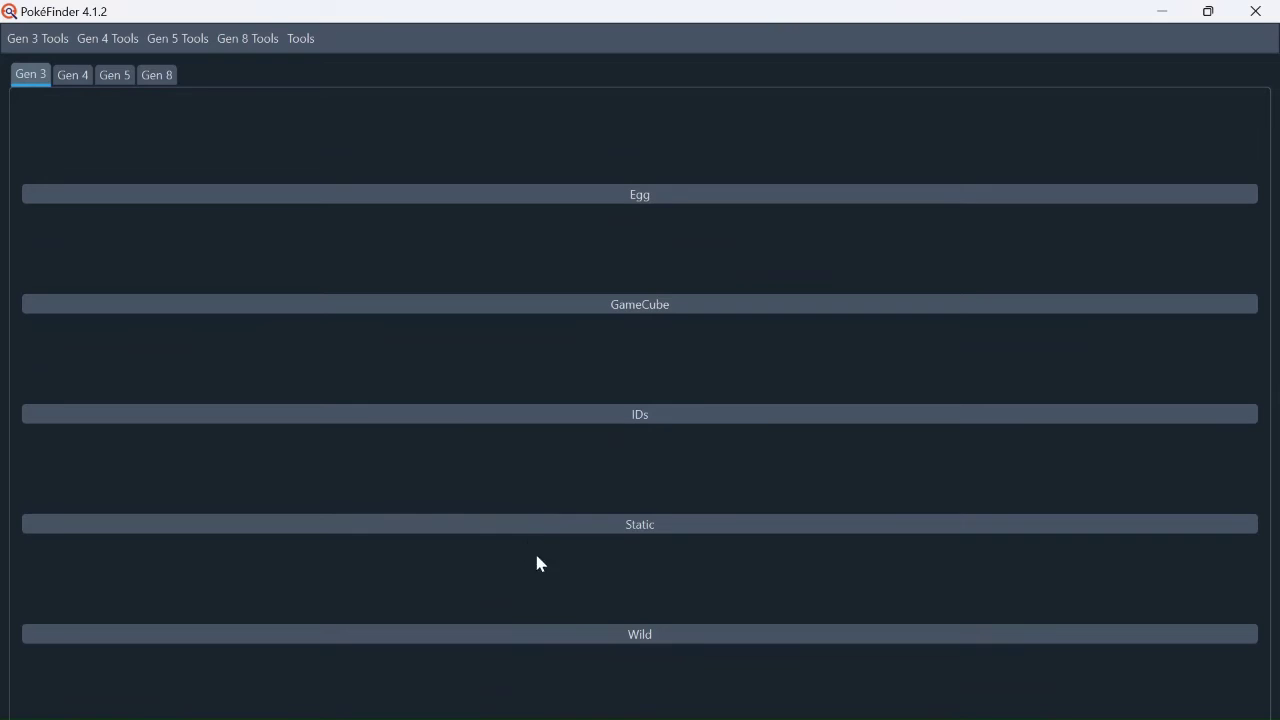
pyautogui.click(586, 525)
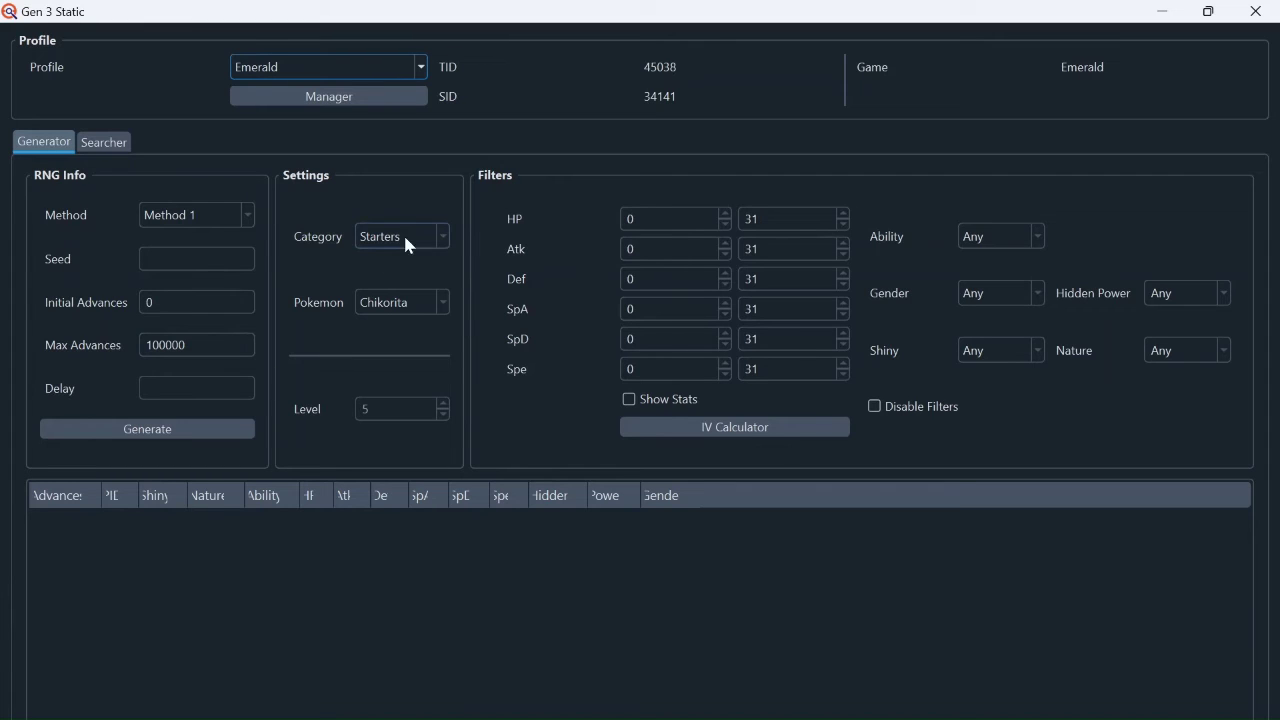
# - Look through the static encounter categories and the Pokémon available under Starters
pyautogui.click(440, 240)
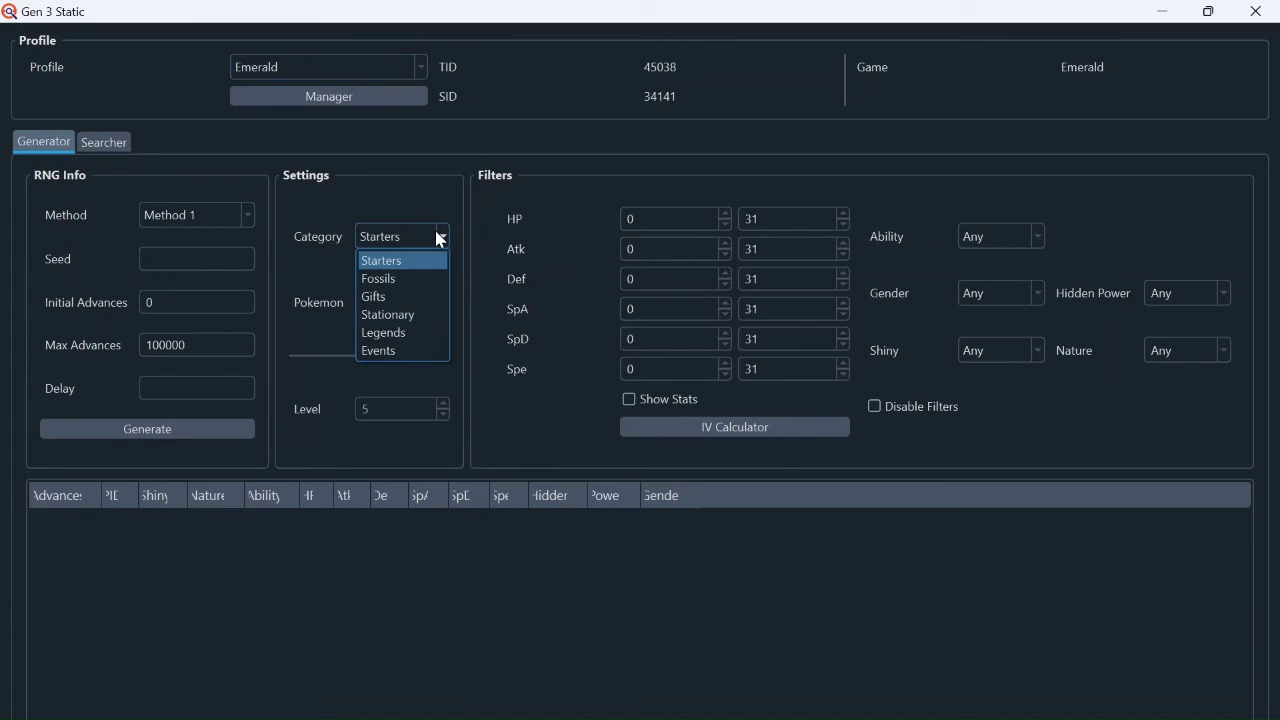
pyautogui.click(460, 188)
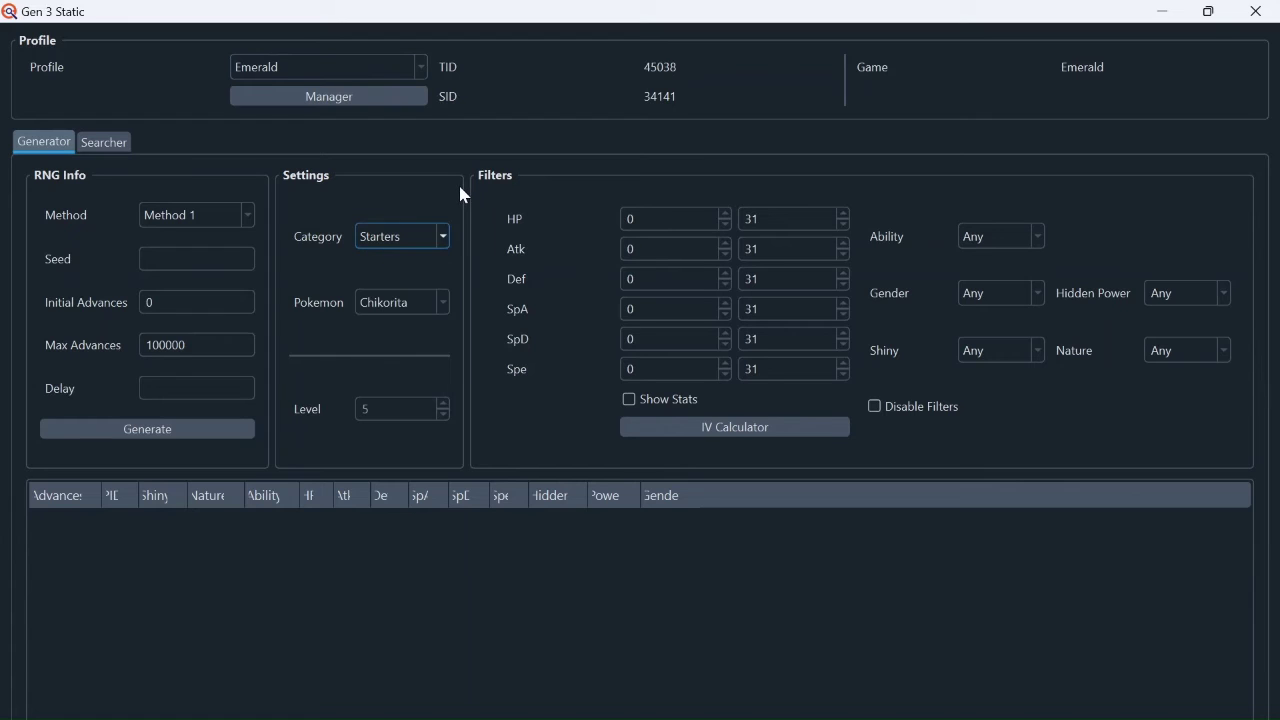
pyautogui.click(419, 297)
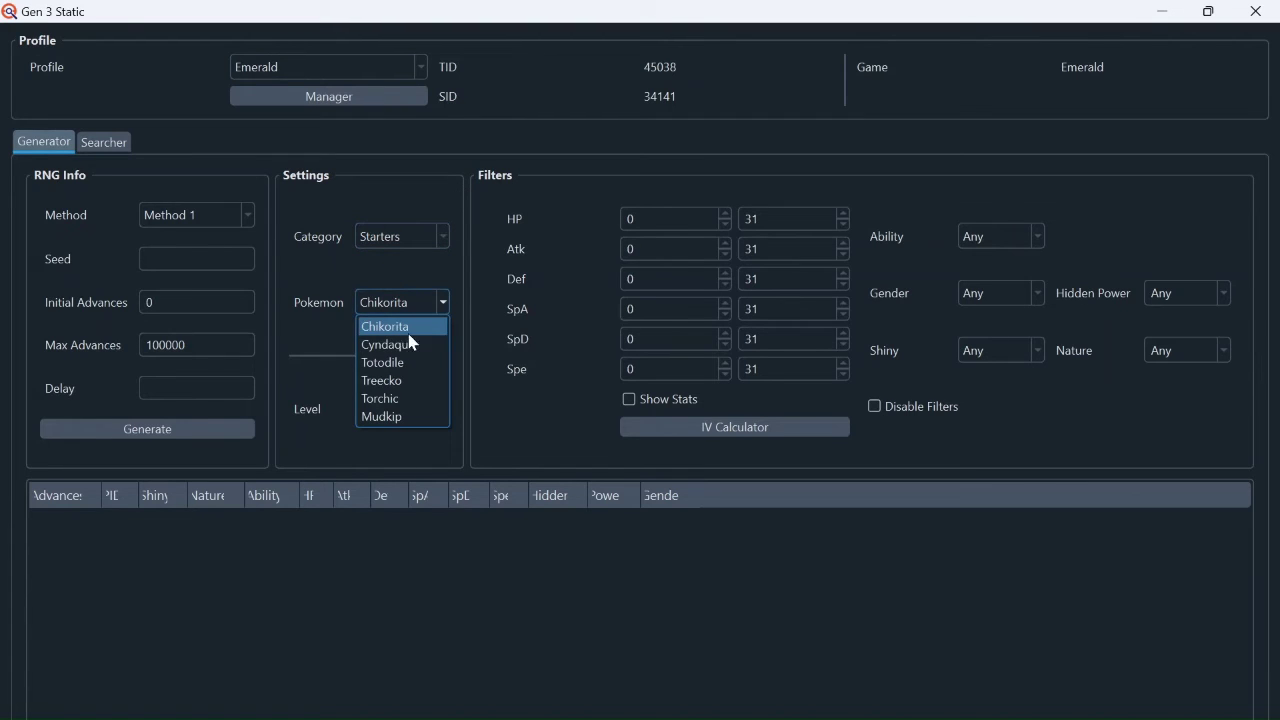
pyautogui.click(432, 270)
# - Switch the category to Fossils, then to Gifts, and view the Pokémon available in each
pyautogui.click(437, 237)
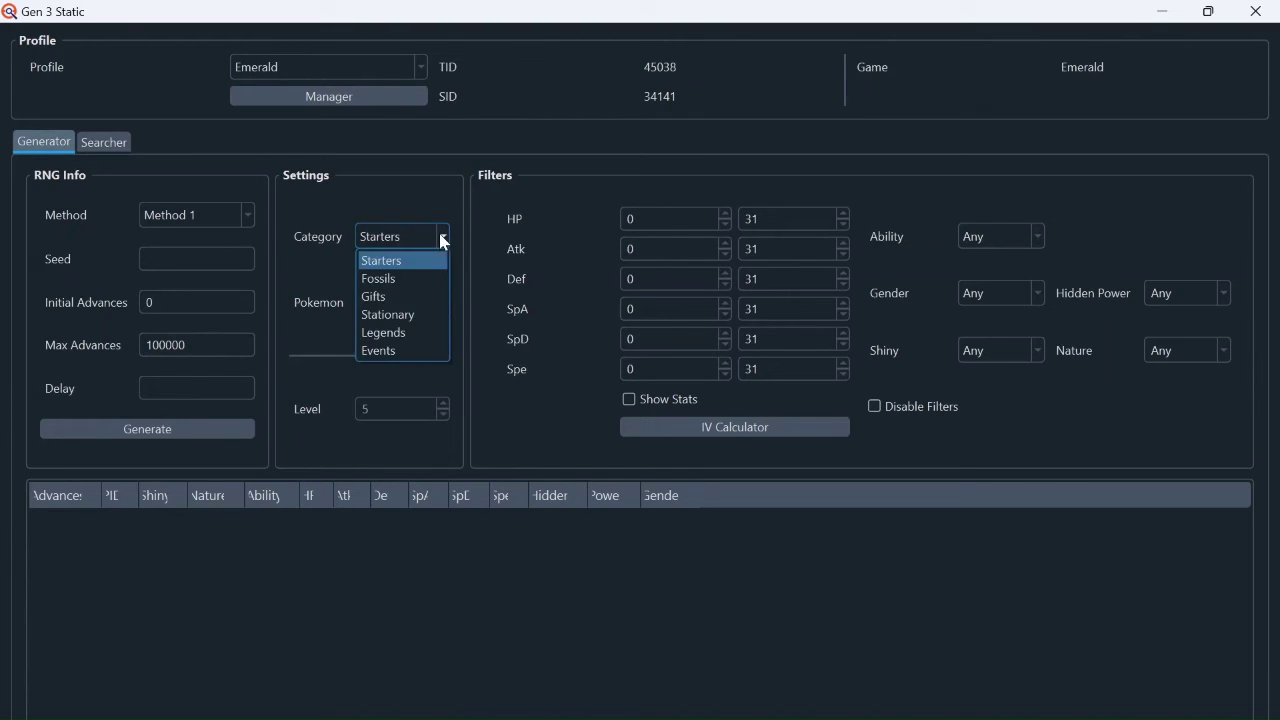
pyautogui.click(420, 280)
pyautogui.click(411, 300)
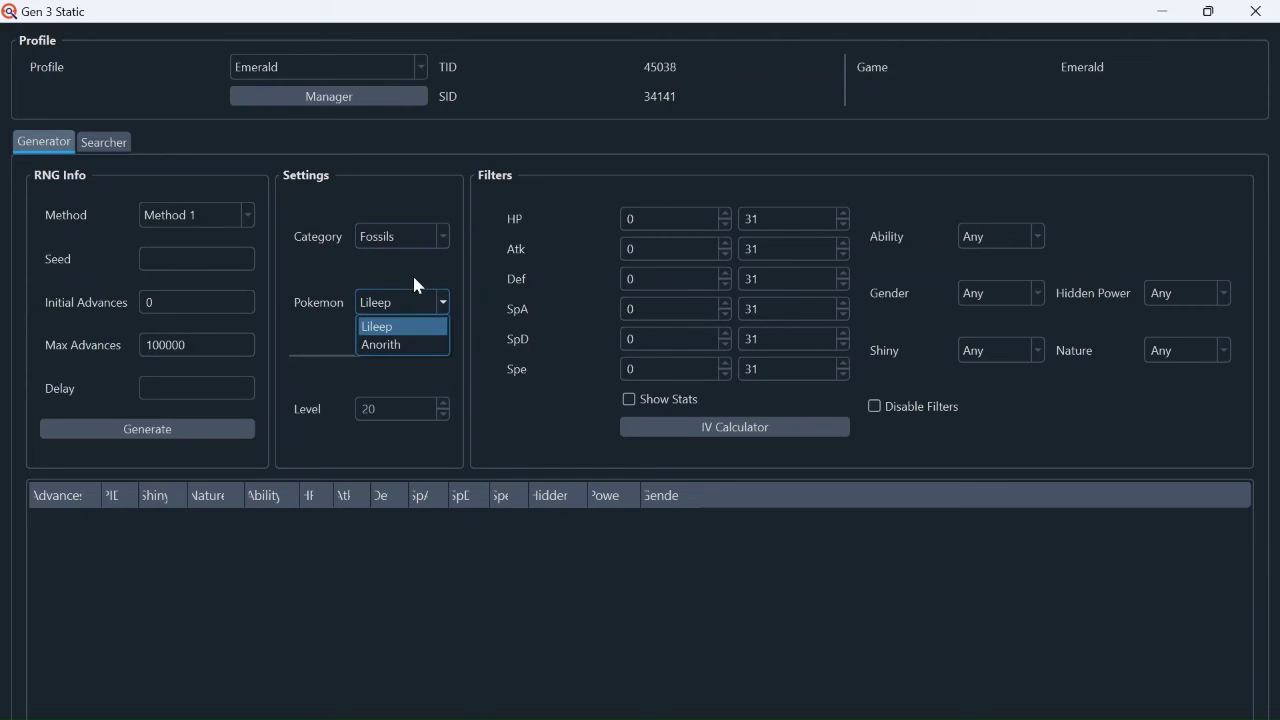
pyautogui.click(417, 290)
pyautogui.click(428, 240)
pyautogui.click(431, 297)
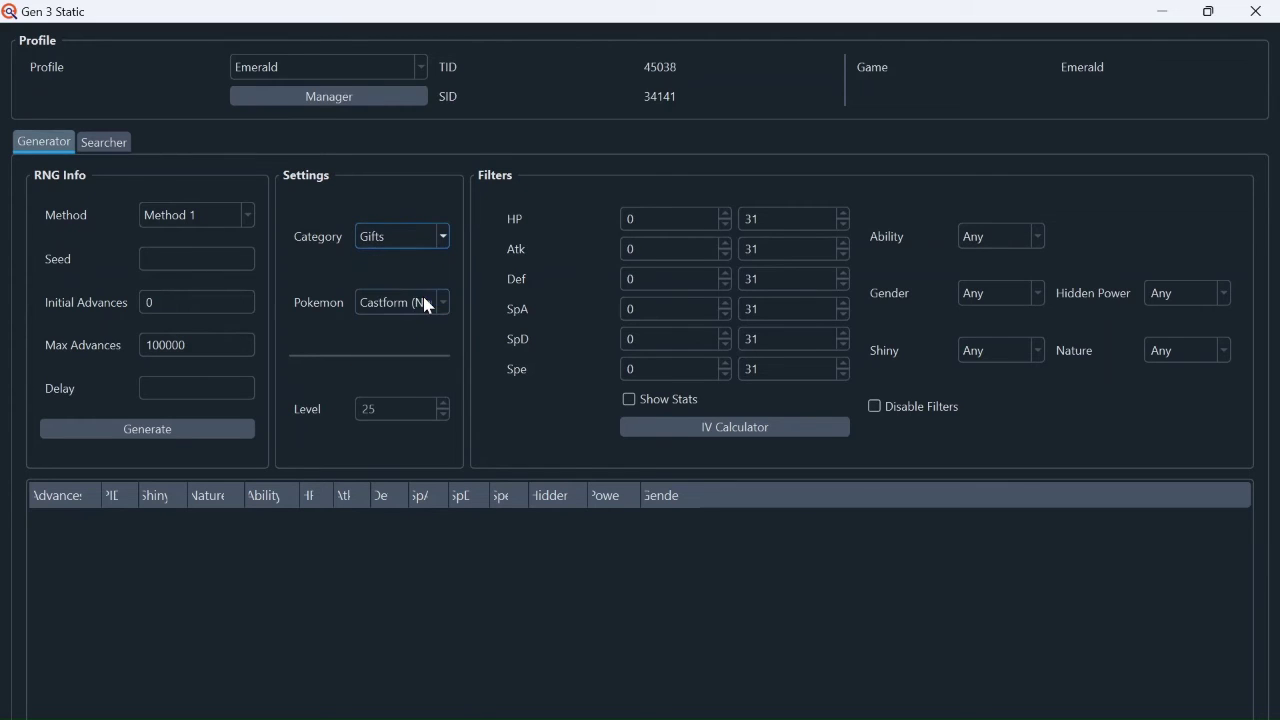
pyautogui.click(423, 300)
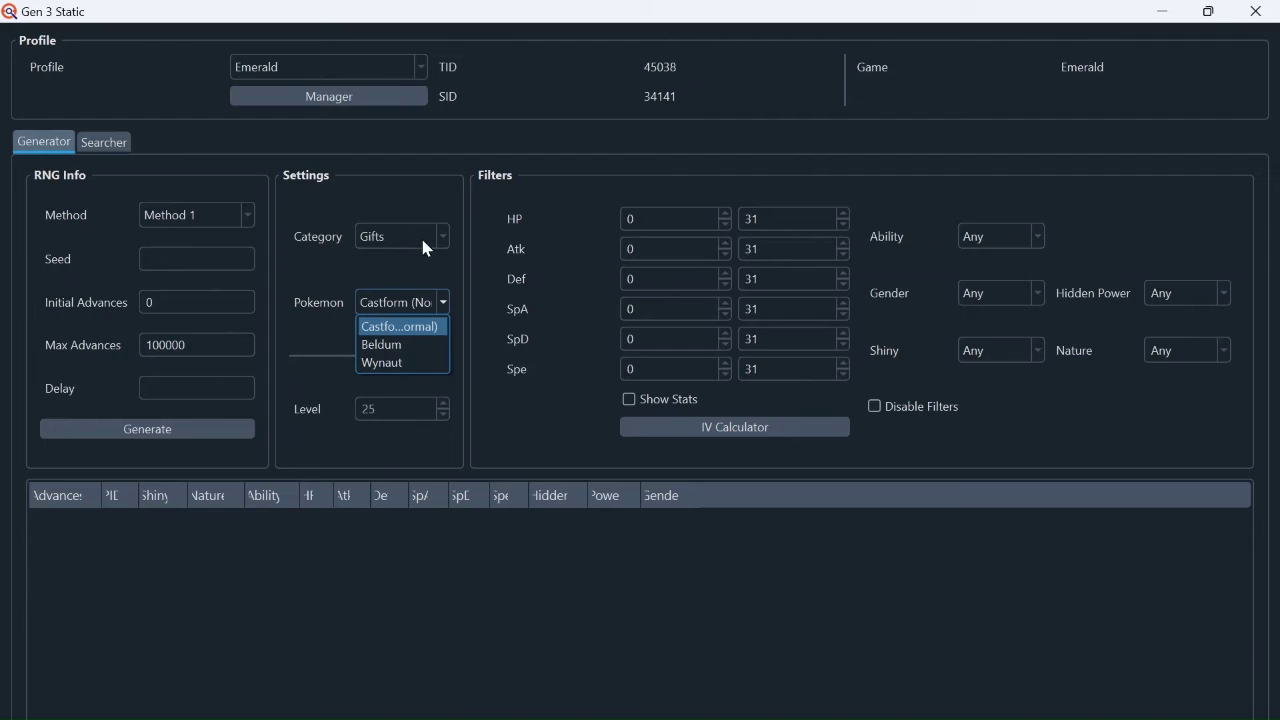
# - Switch the category to Stationary and view its available Pokémon
pyautogui.click(424, 242)
pyautogui.click(417, 314)
pyautogui.click(418, 306)
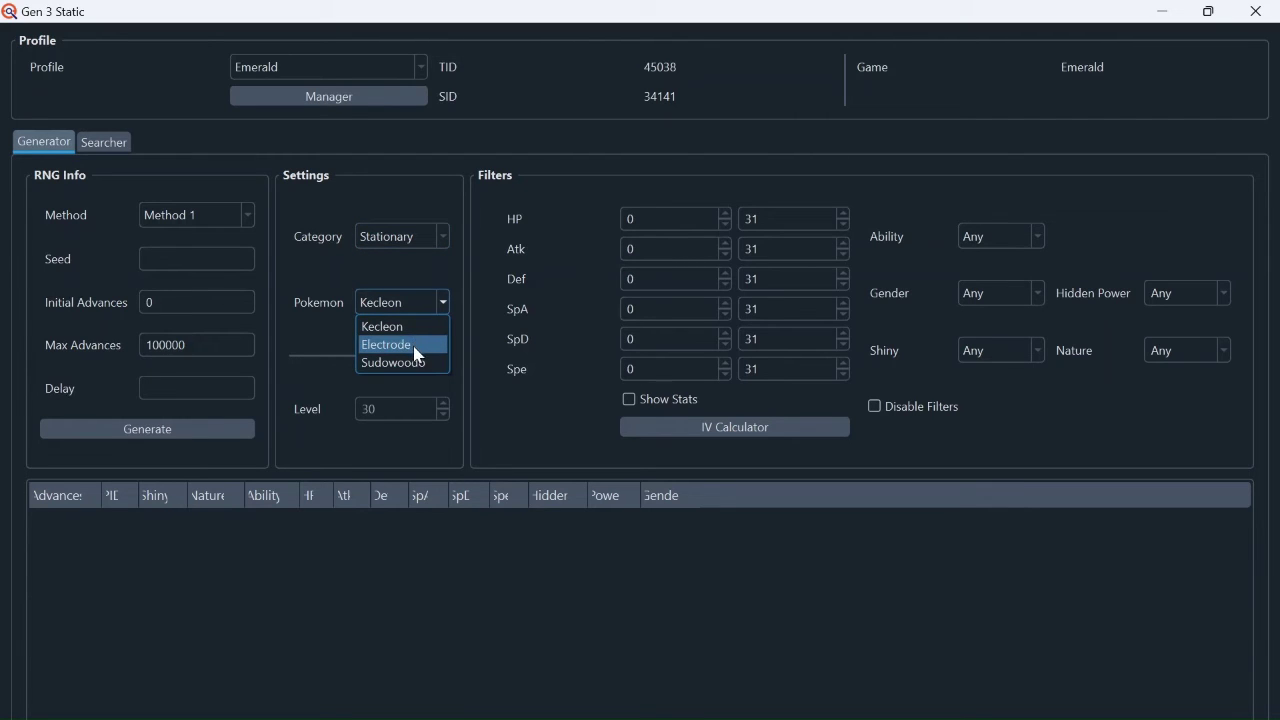
# - Set the category to Legends and show its available Pokémon
pyautogui.click(433, 244)
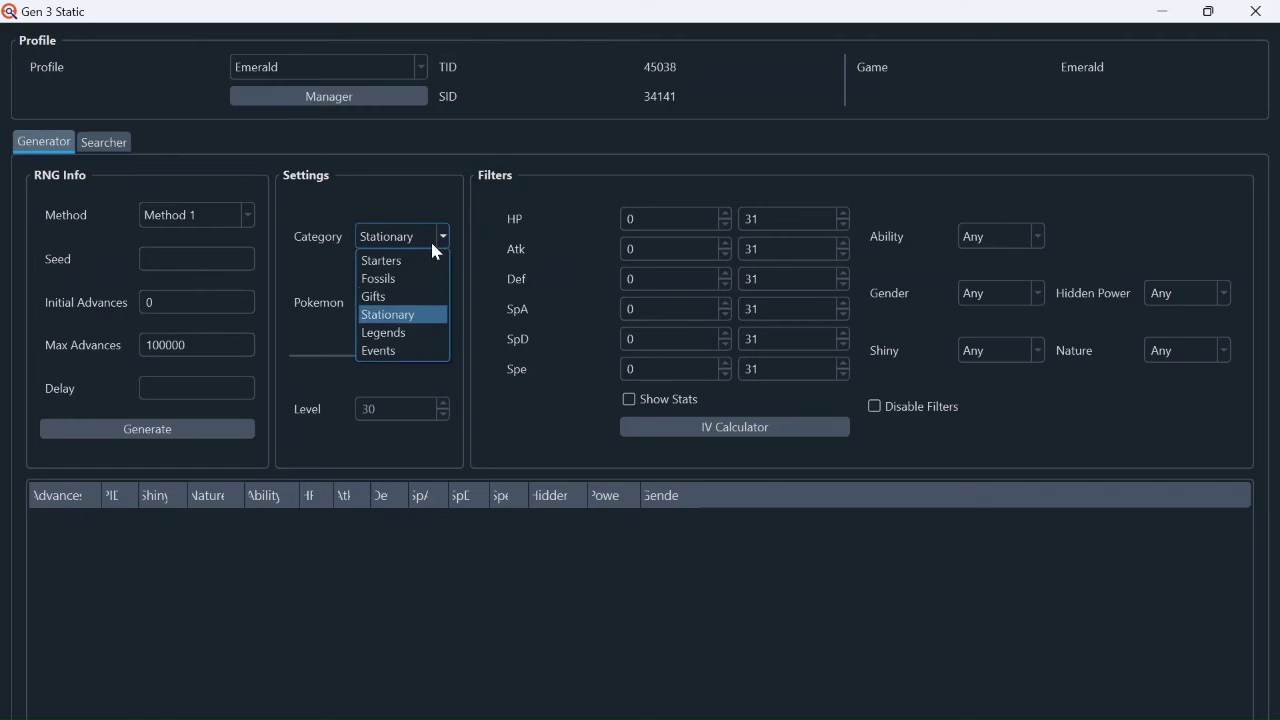
pyautogui.click(423, 331)
pyautogui.click(423, 306)
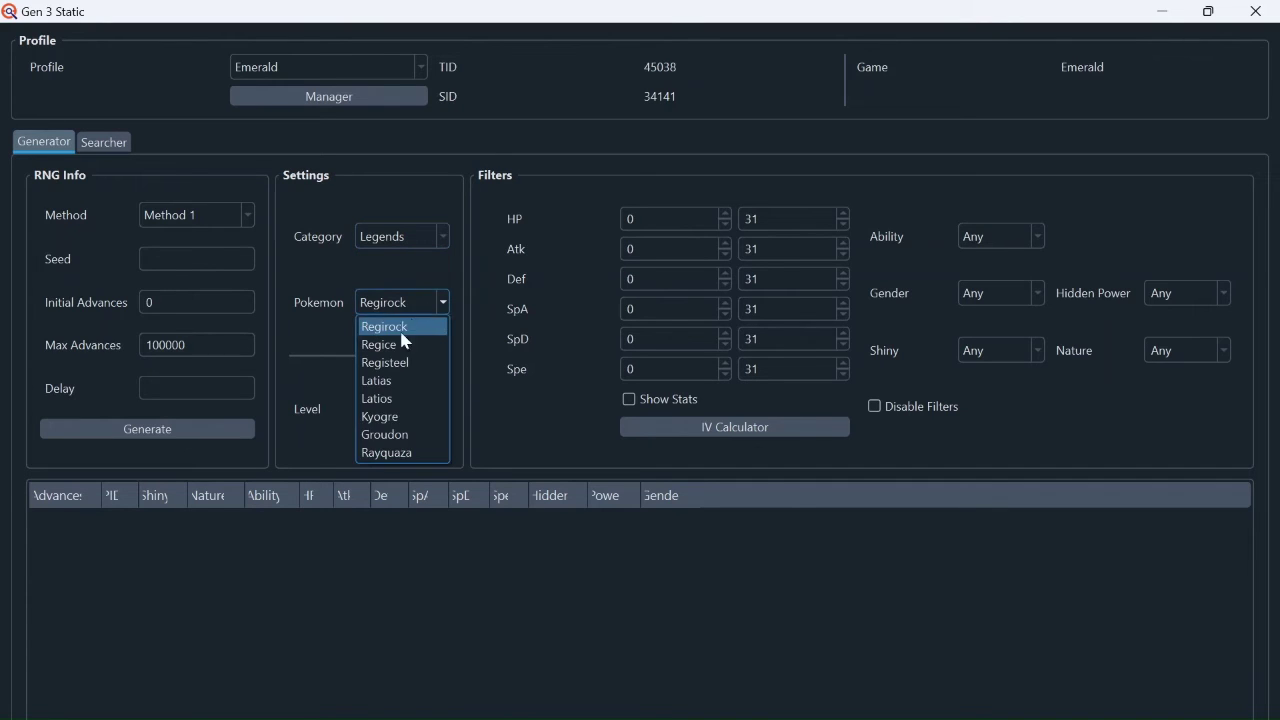
# - Set the category to Events and view its available Pokémon
pyautogui.click(433, 237)
pyautogui.click(424, 360)
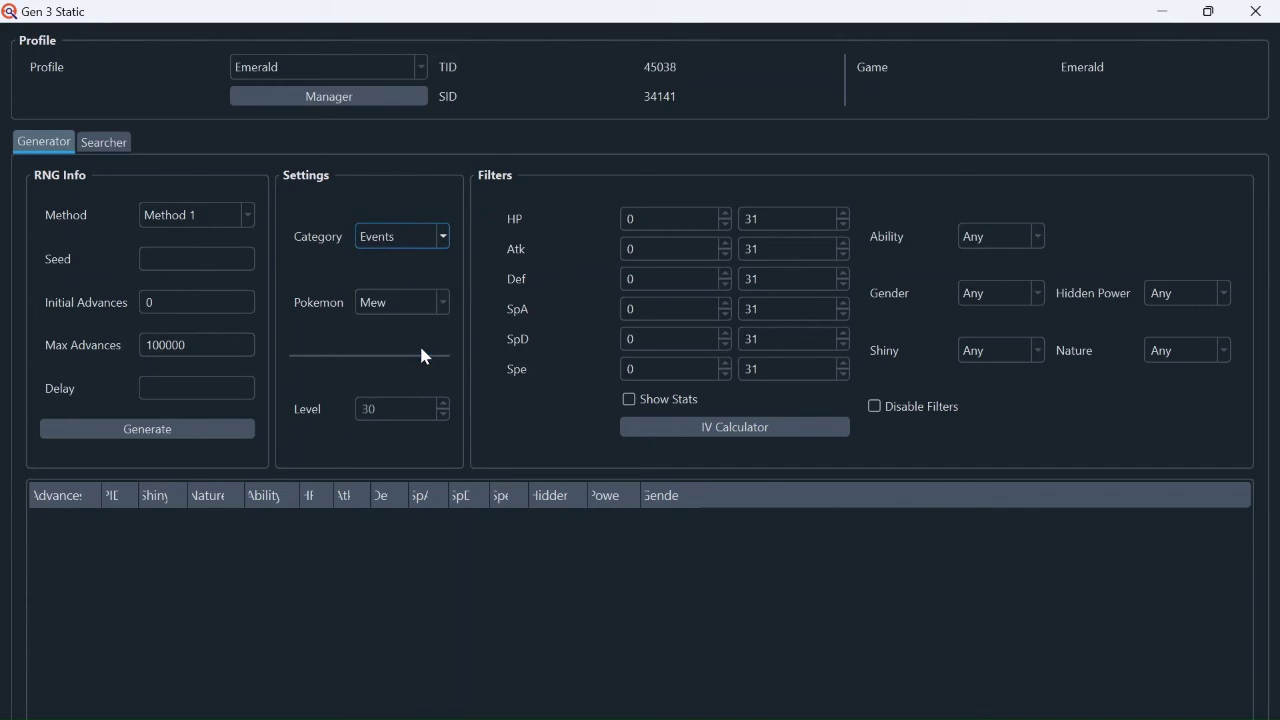
pyautogui.click(438, 306)
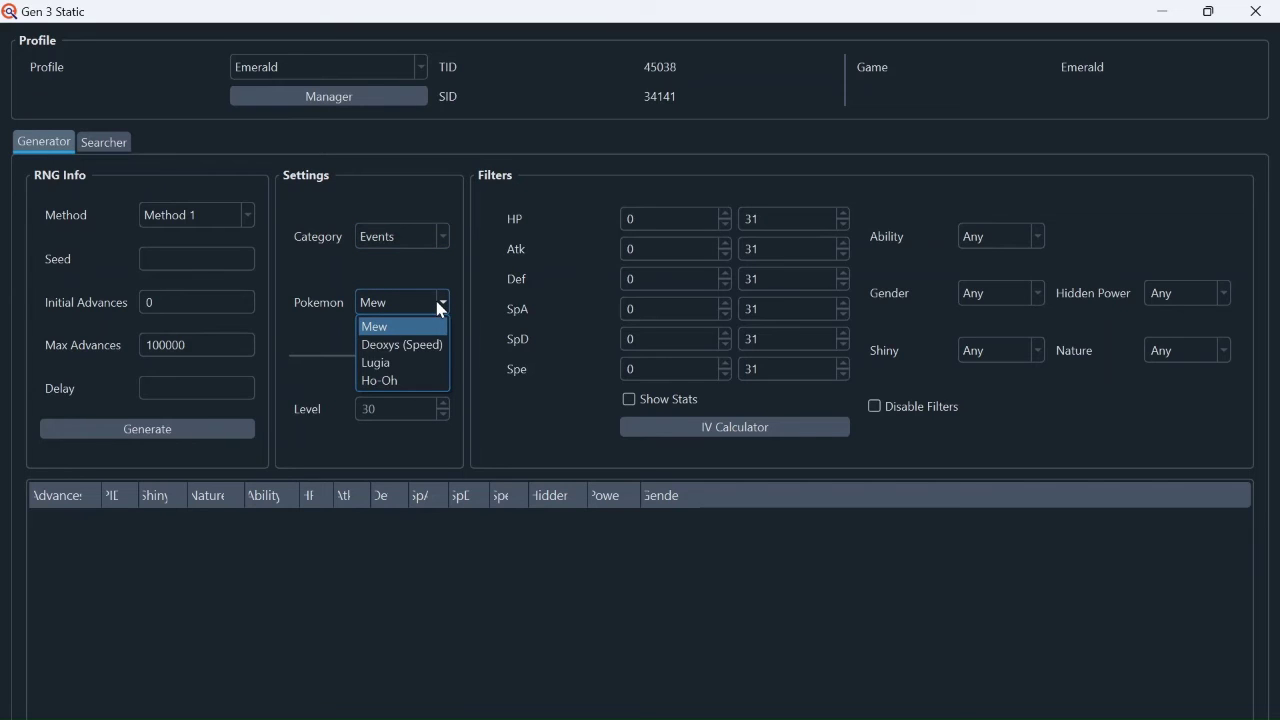
pyautogui.click(440, 306)
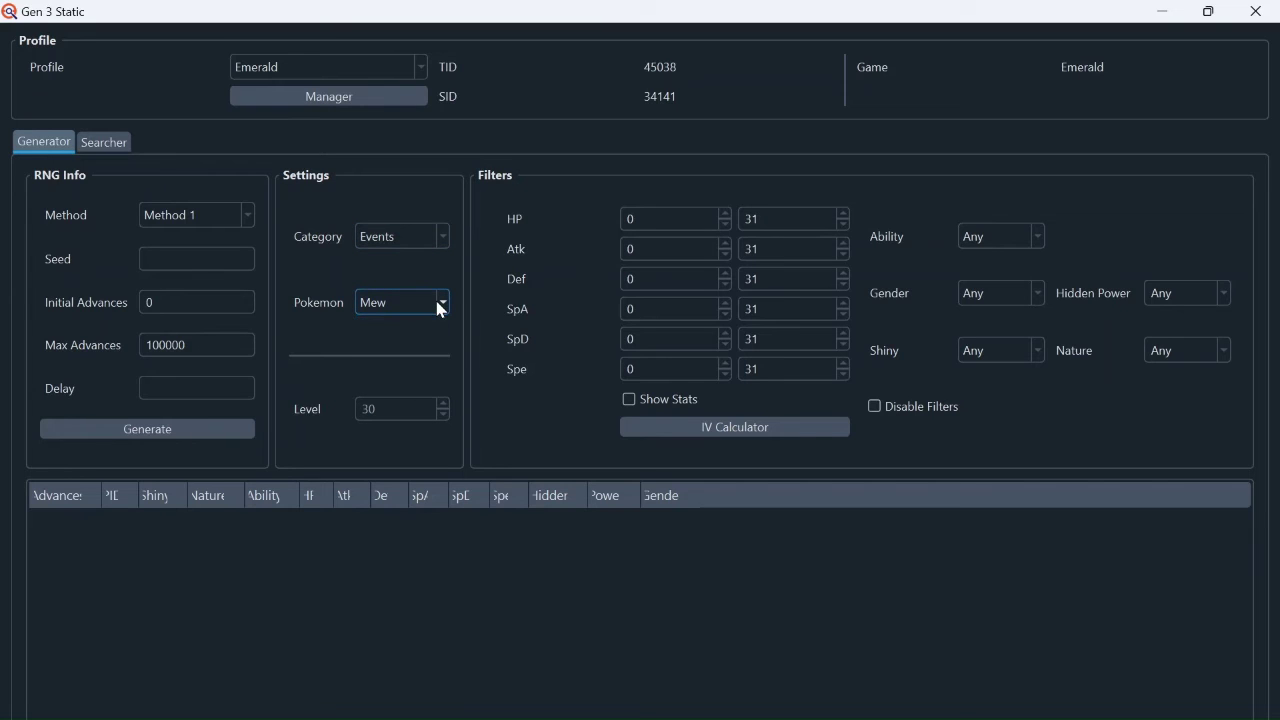
# - Switch the profile to Ruby and look through its static encounter categories and the Pokémon under Starters
pyautogui.click(418, 70)
pyautogui.click(326, 112)
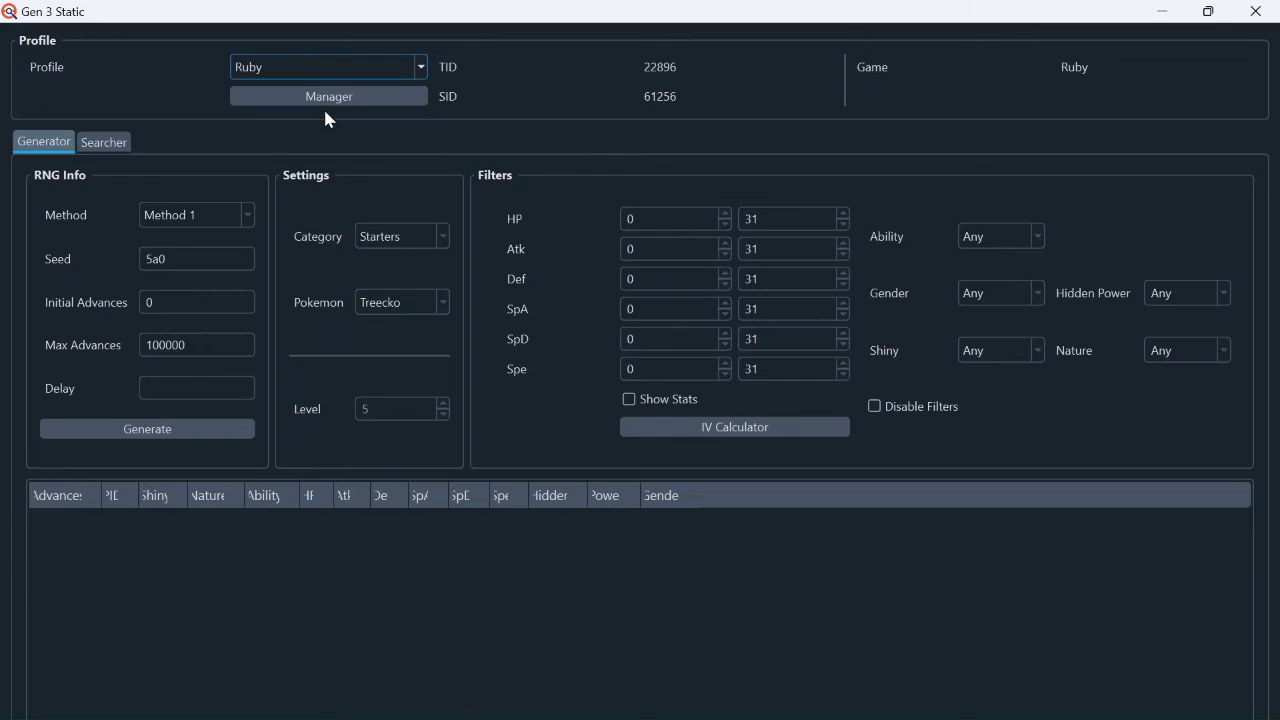
pyautogui.click(423, 238)
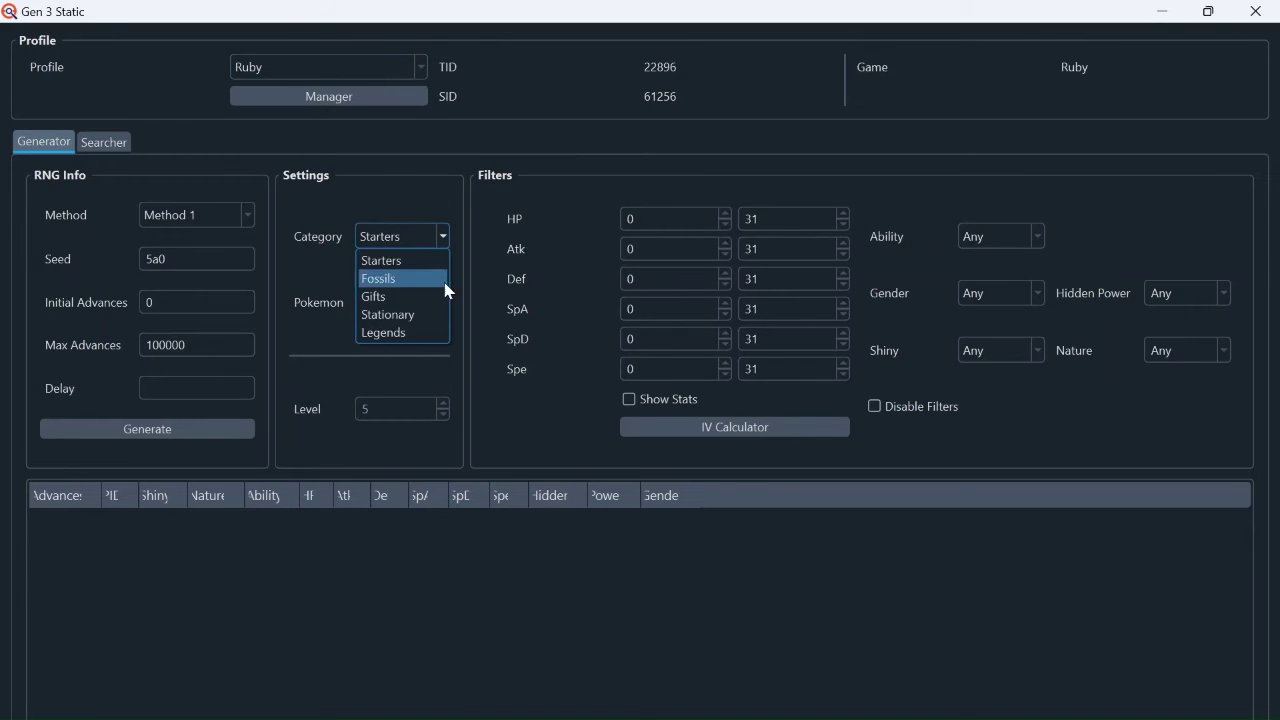
pyautogui.click(482, 242)
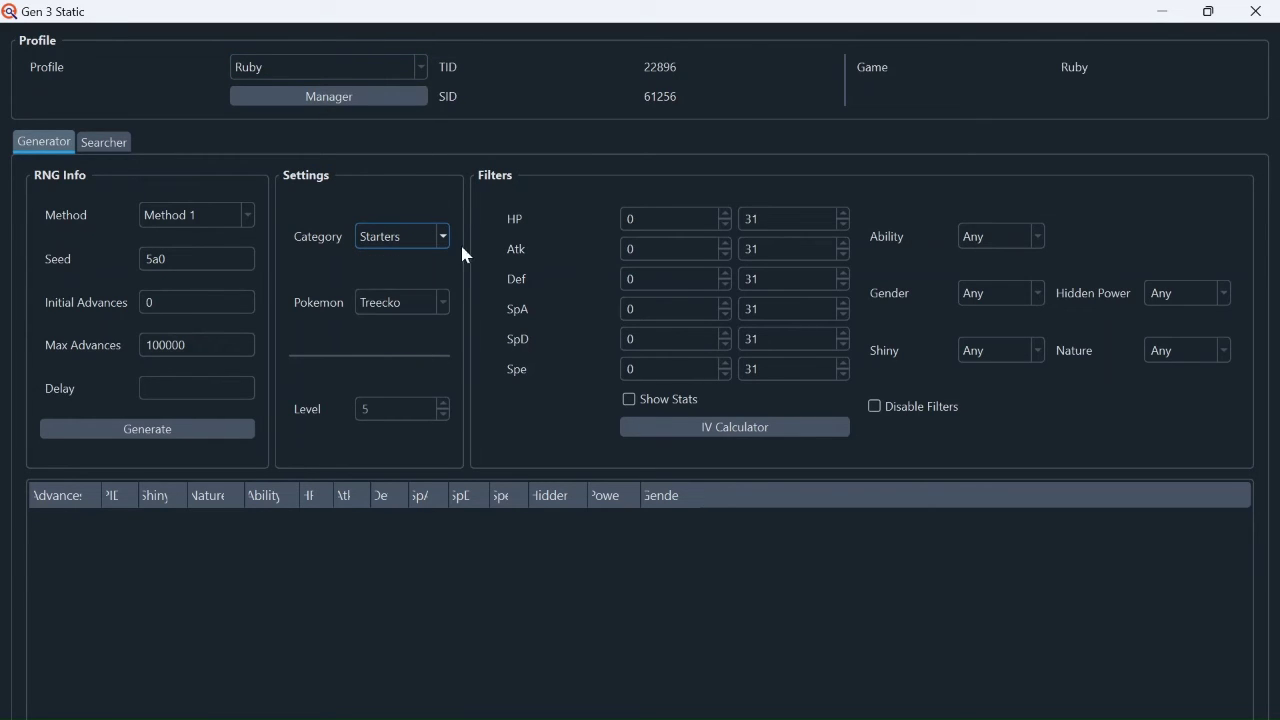
pyautogui.click(440, 304)
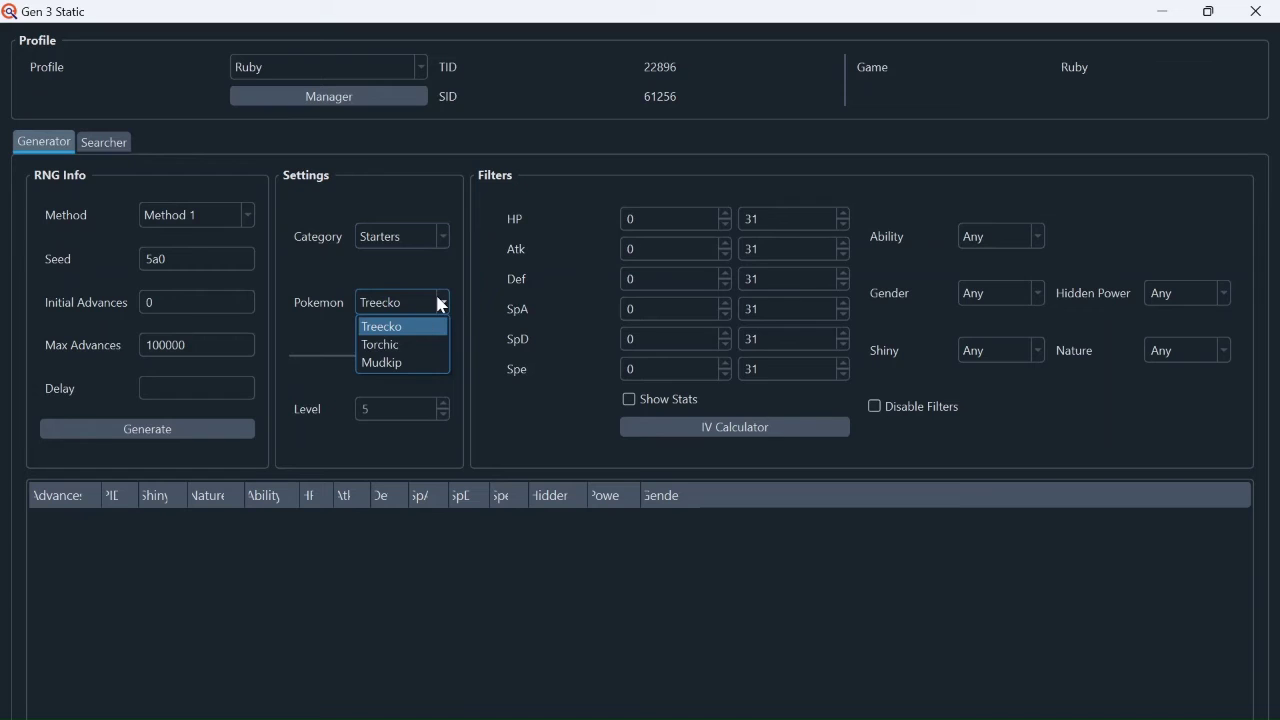
# - Change the Ruby category to Fossils, then to Stationary, viewing the Pokémon available in each
pyautogui.click(428, 238)
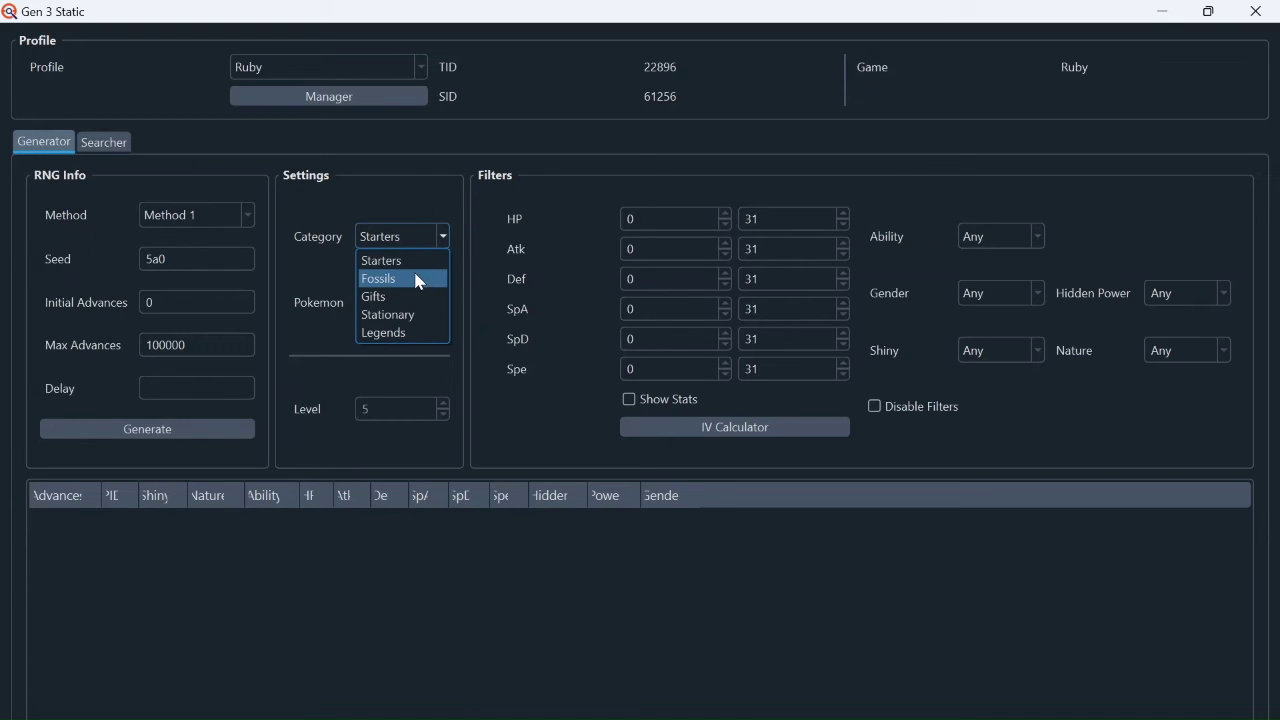
pyautogui.click(414, 278)
pyautogui.click(437, 300)
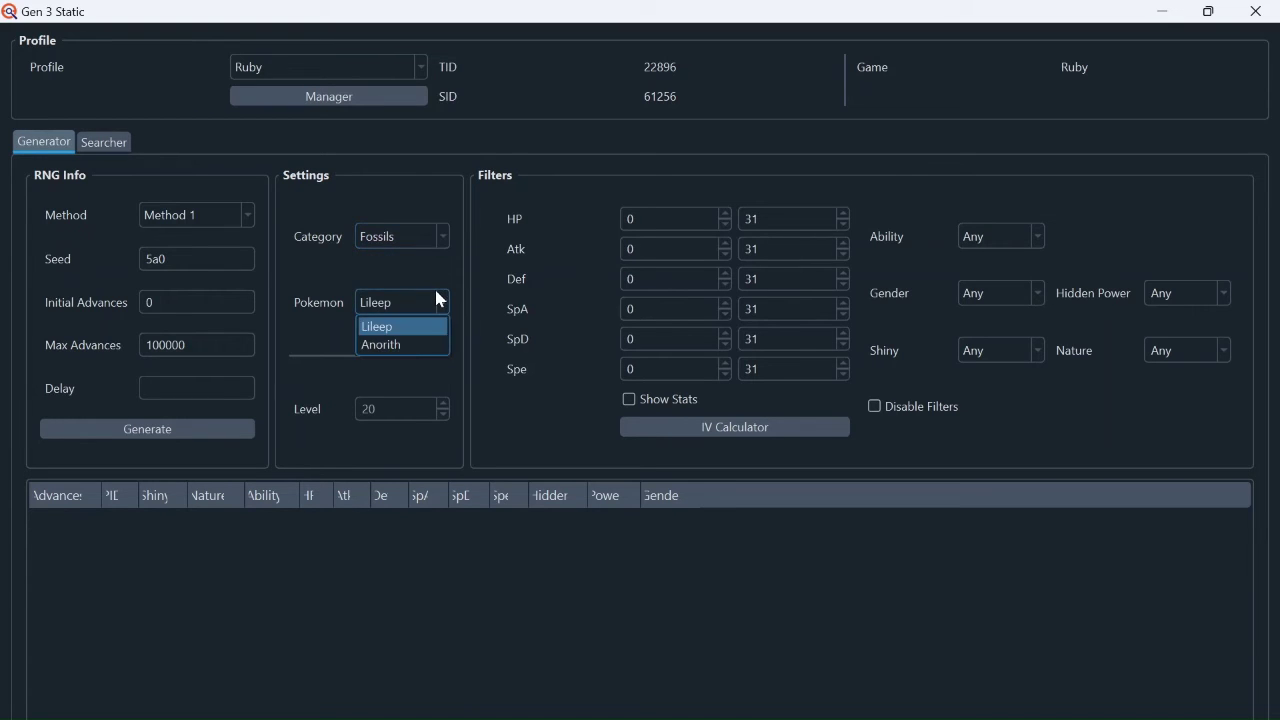
pyautogui.click(440, 237)
pyautogui.click(440, 237)
pyautogui.click(410, 316)
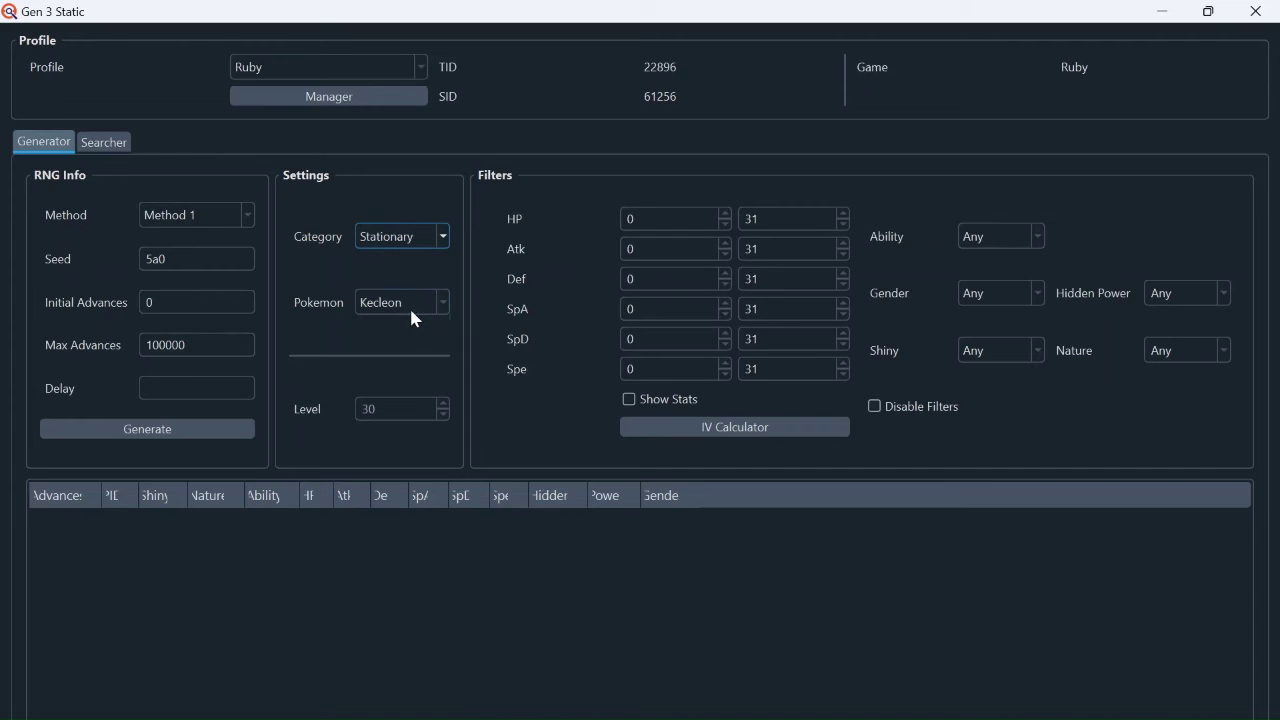
pyautogui.click(419, 305)
# - Set the Ruby category to Legends and view the legendary Pokémon it offers
pyautogui.click(428, 235)
pyautogui.click(428, 235)
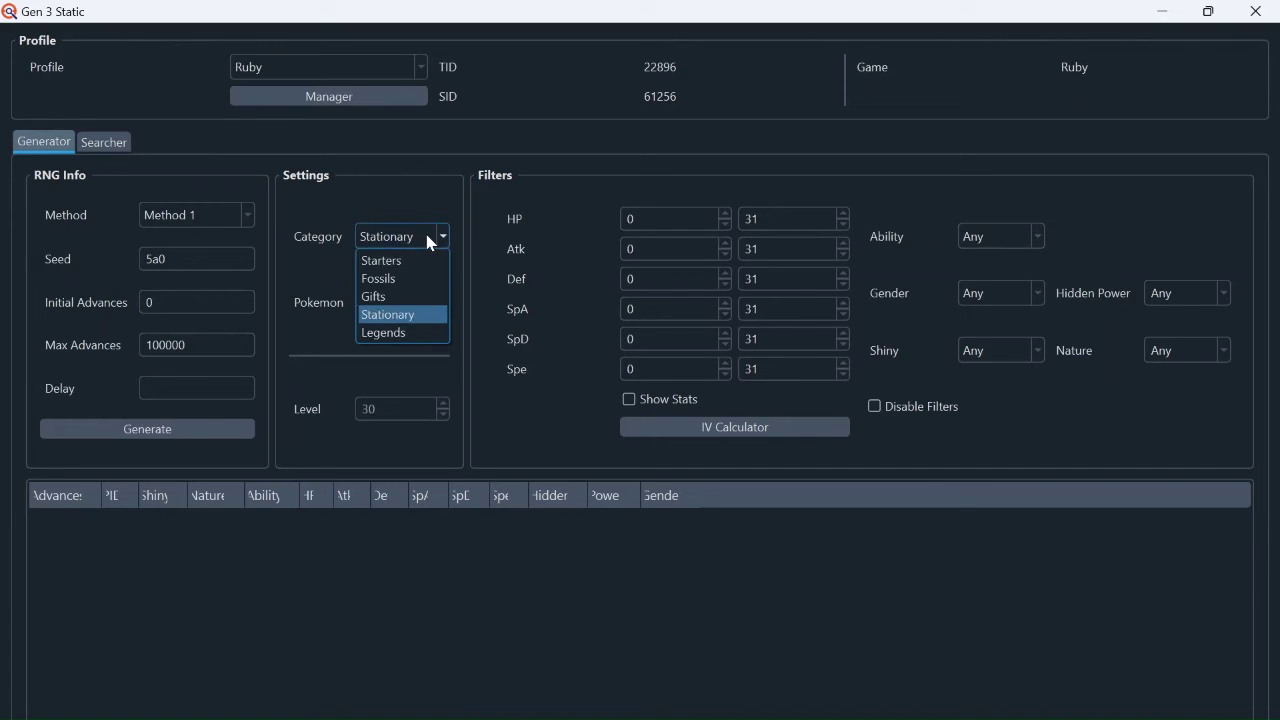
pyautogui.click(414, 332)
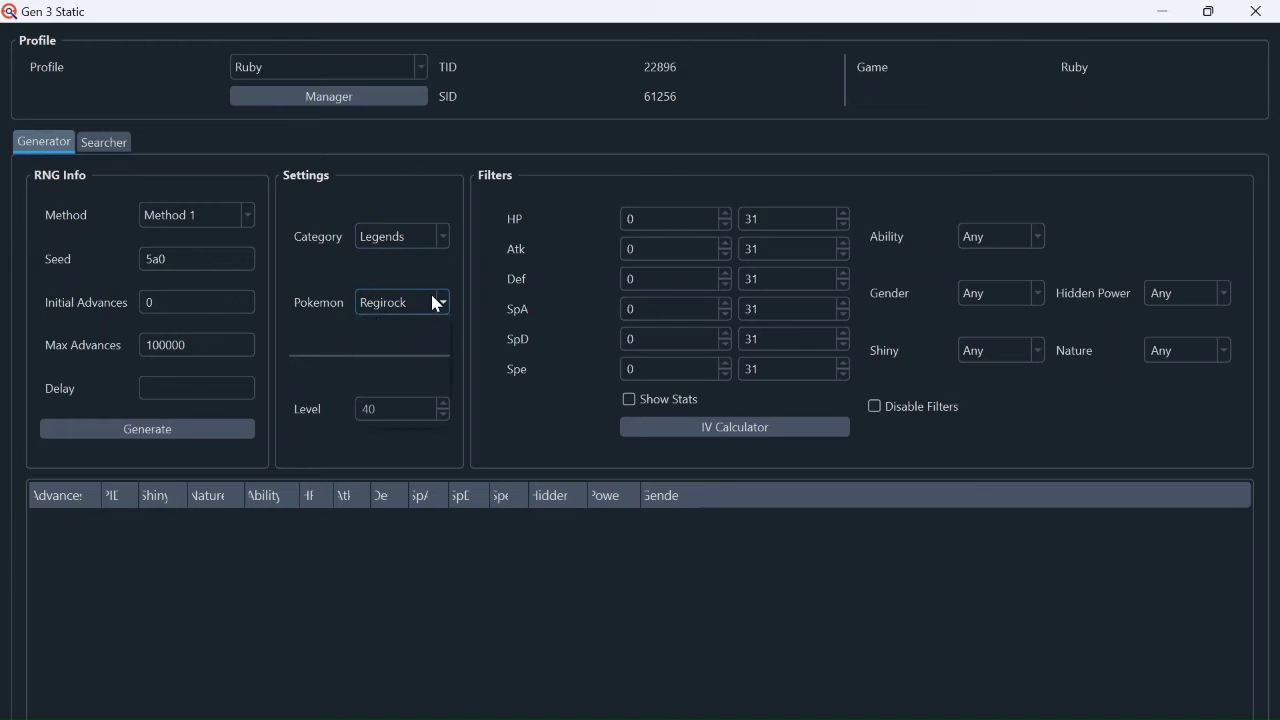
pyautogui.click(432, 302)
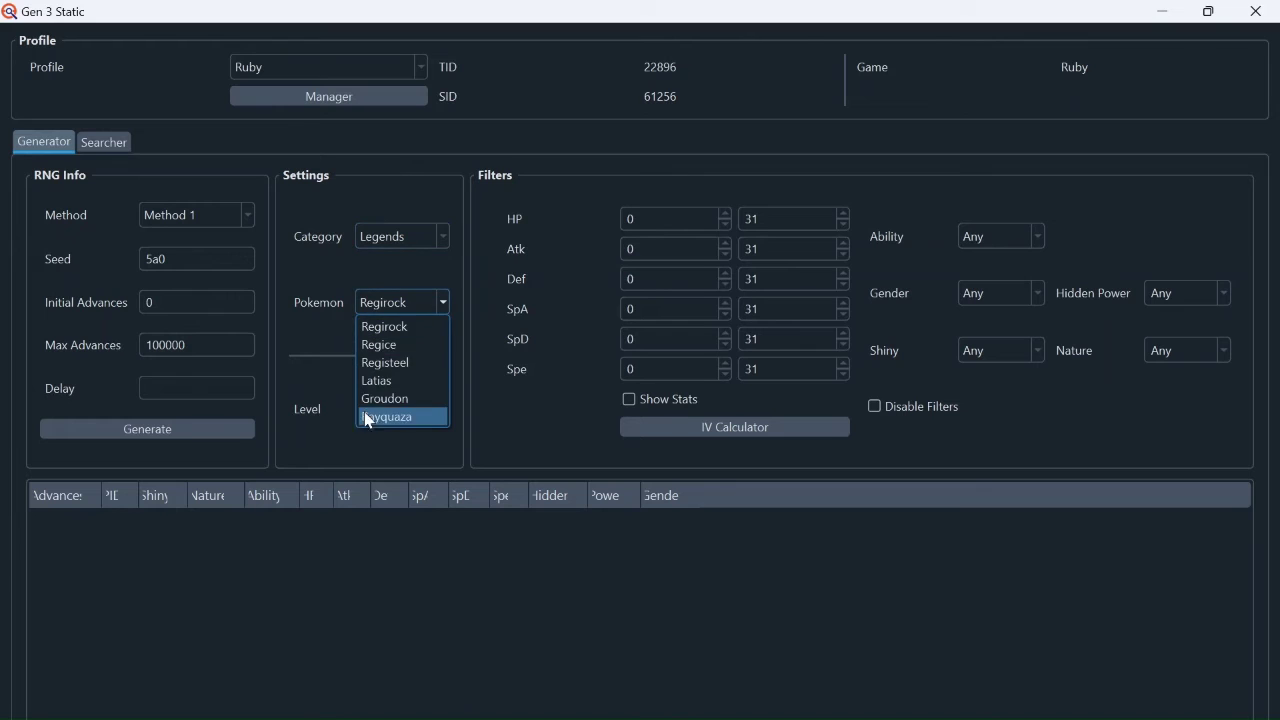
pyautogui.click(476, 300)
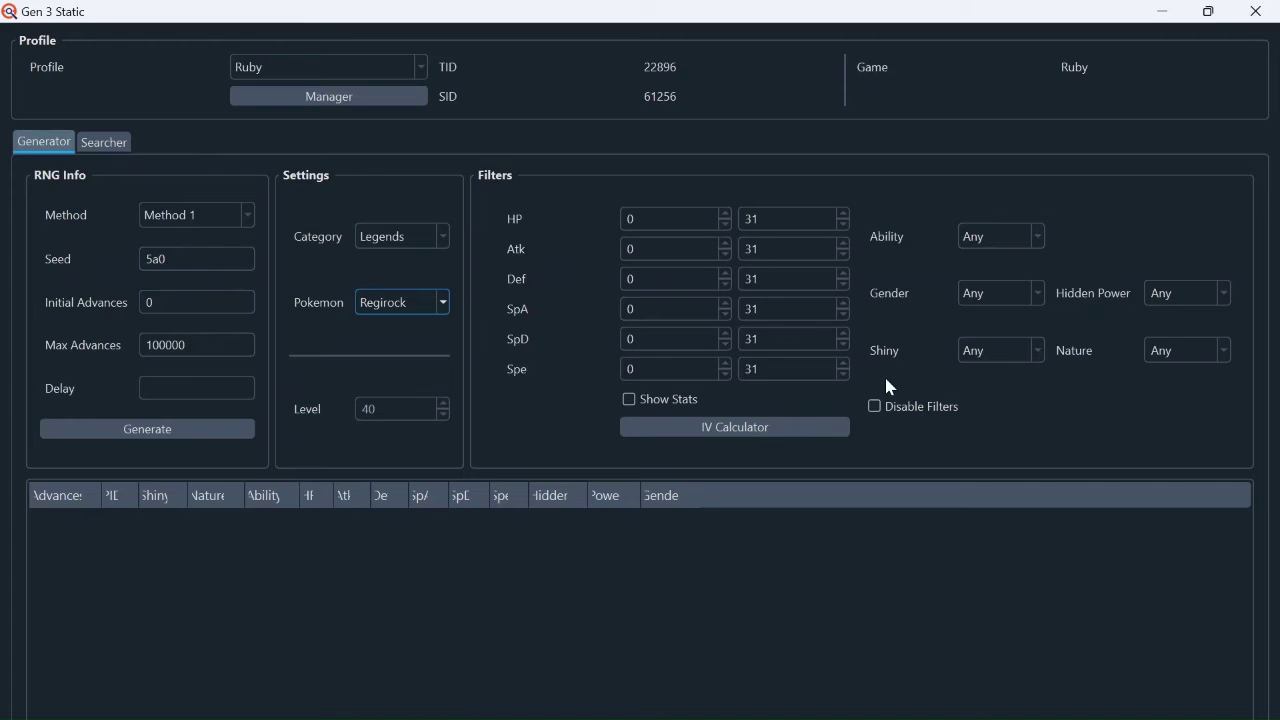
# - Filter for Star/Square shinies, choose Rayquaza as the Pokémon and generate the results
pyautogui.click(1006, 356)
pyautogui.click(1004, 428)
pyautogui.click(424, 303)
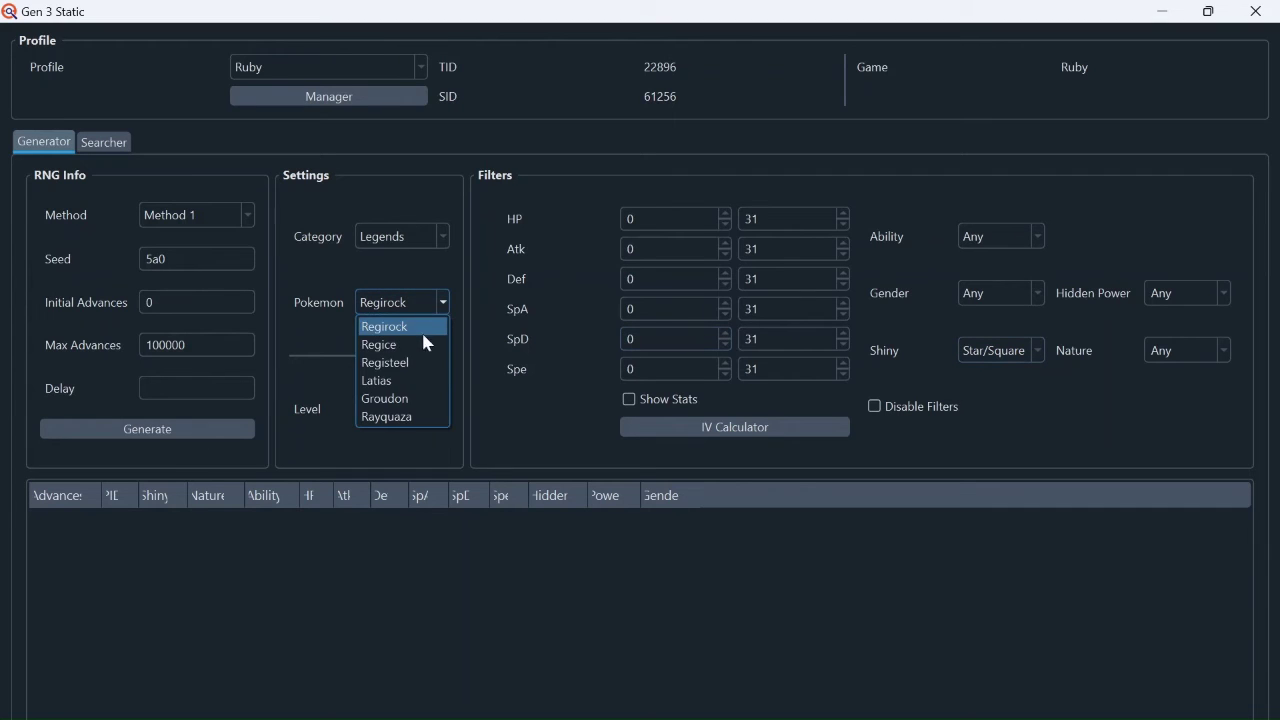
pyautogui.click(407, 417)
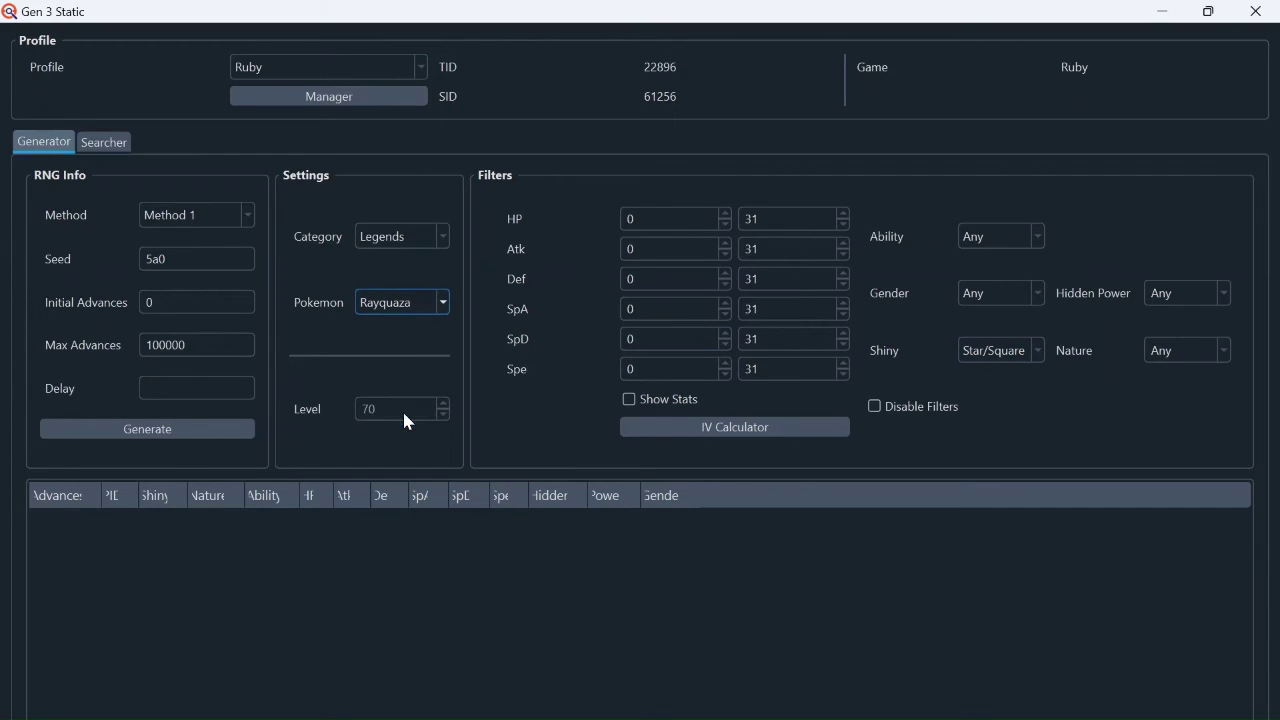
pyautogui.click(178, 432)
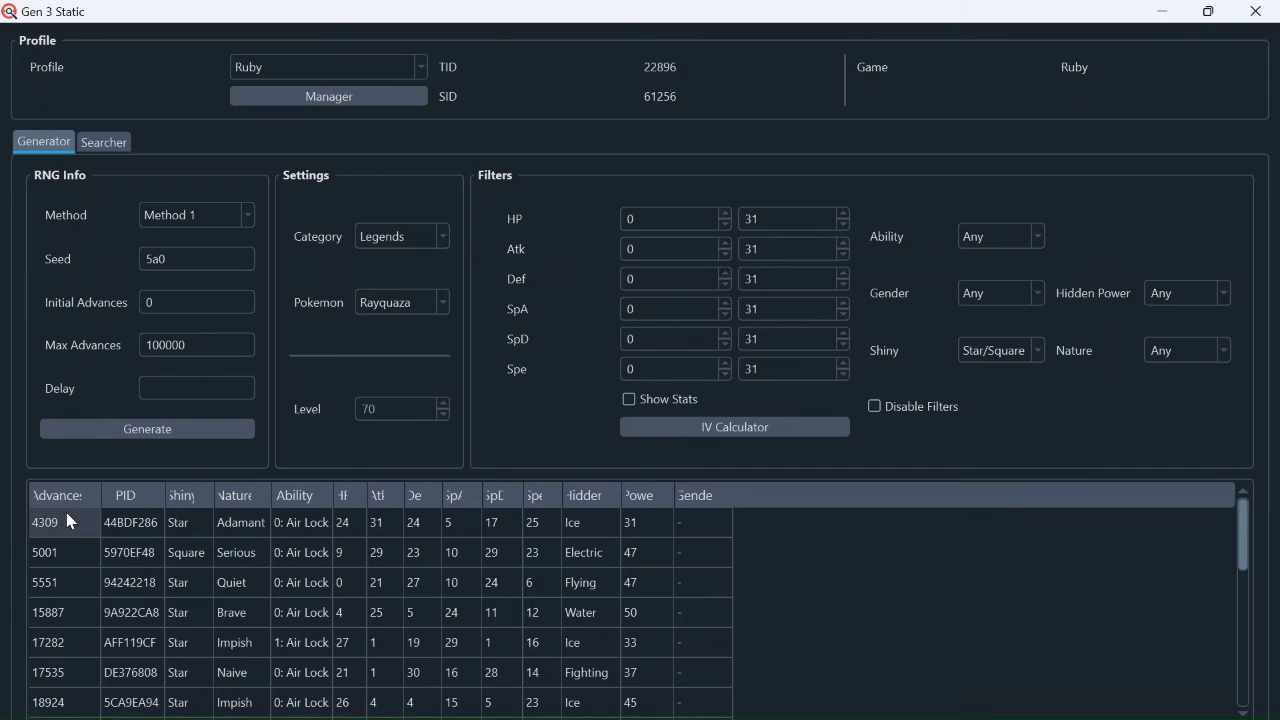
# - Set the delay to 2 and regenerate the shiny Rayquaza results
pyautogui.click(162, 380)
pyautogui.write('2')
pyautogui.click(202, 436)
# - Set the initial advances to 4290, reset the Shiny filter to Any and regenerate the list
pyautogui.press('BackSpace')
pyautogui.write('42')
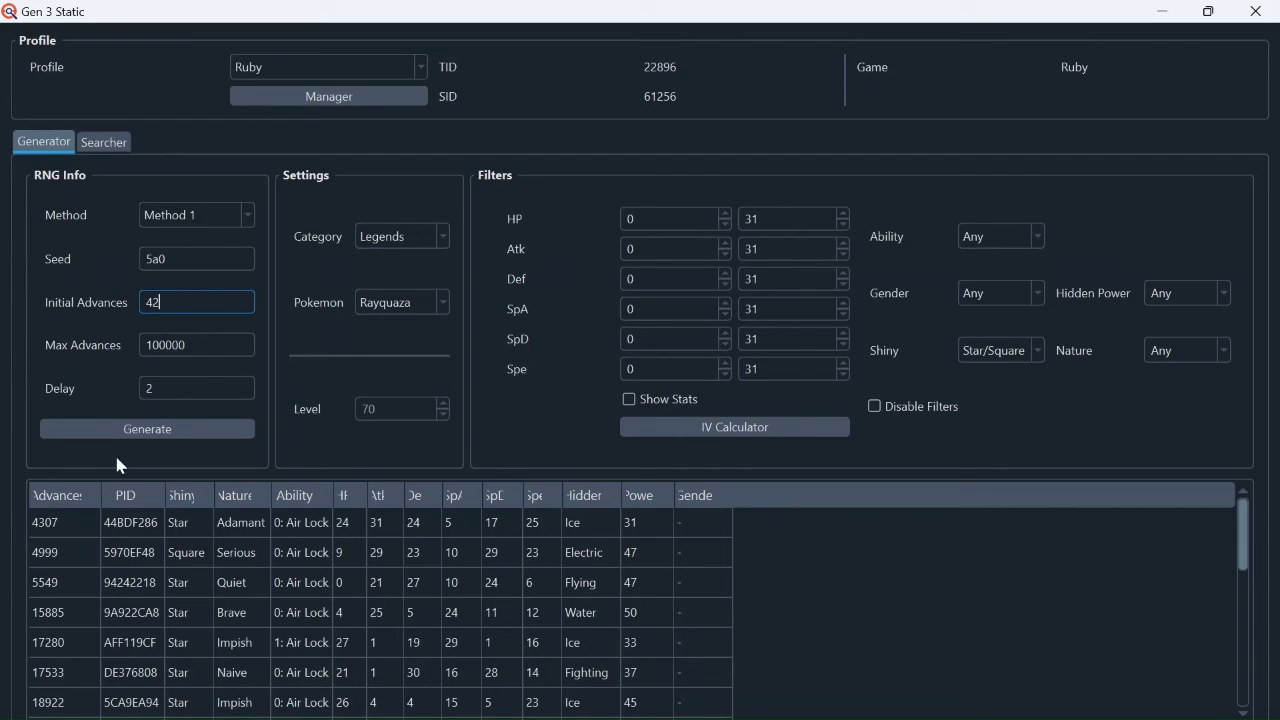
pyautogui.write('90')
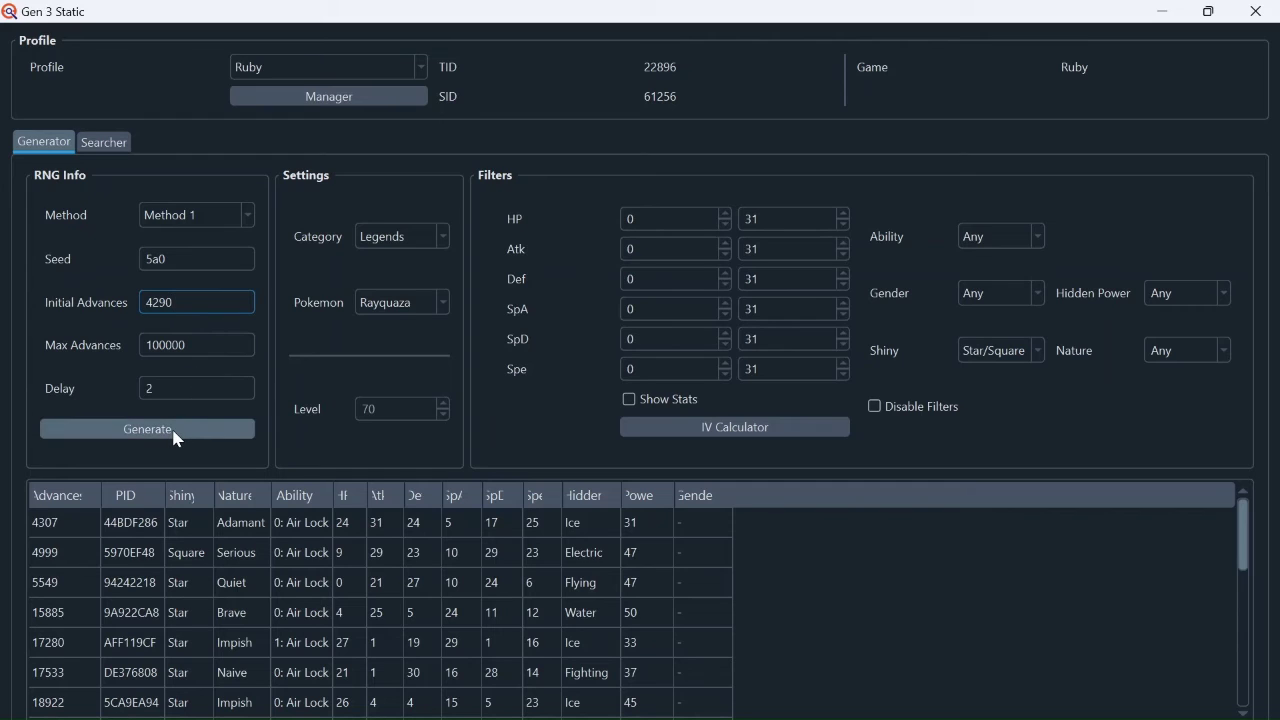
pyautogui.click(1000, 351)
pyautogui.click(1000, 369)
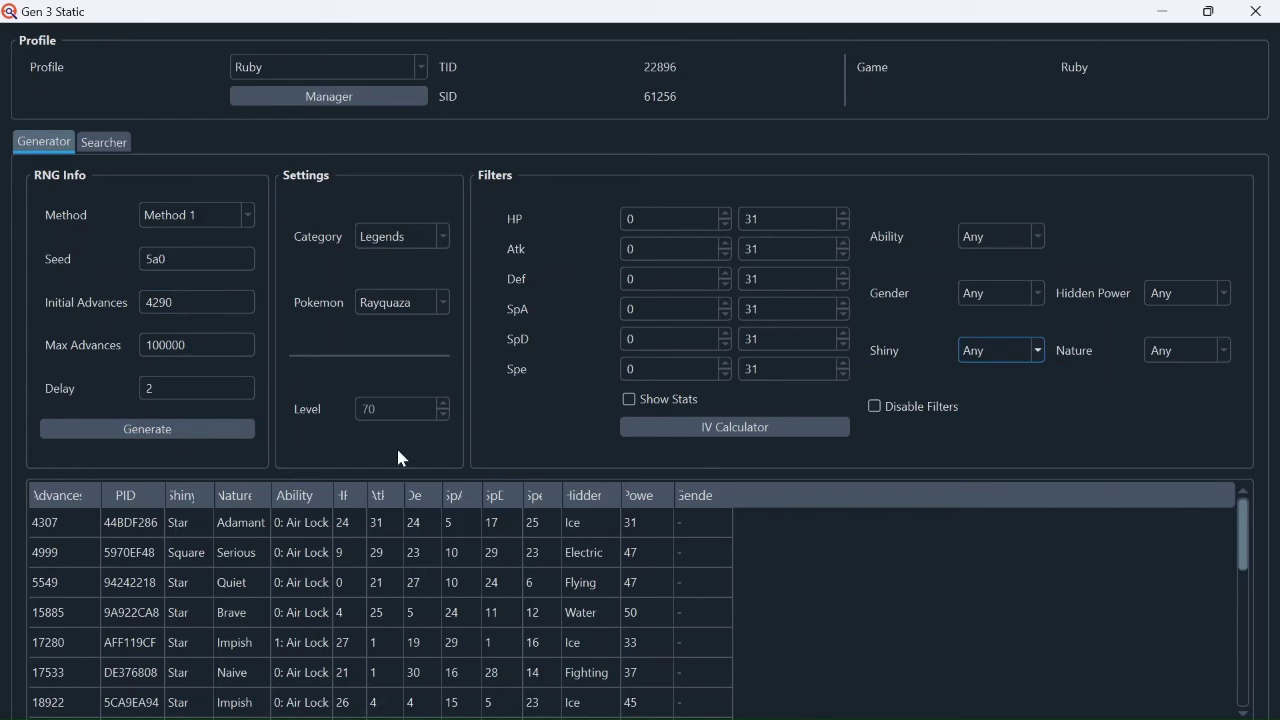
pyautogui.click(160, 425)
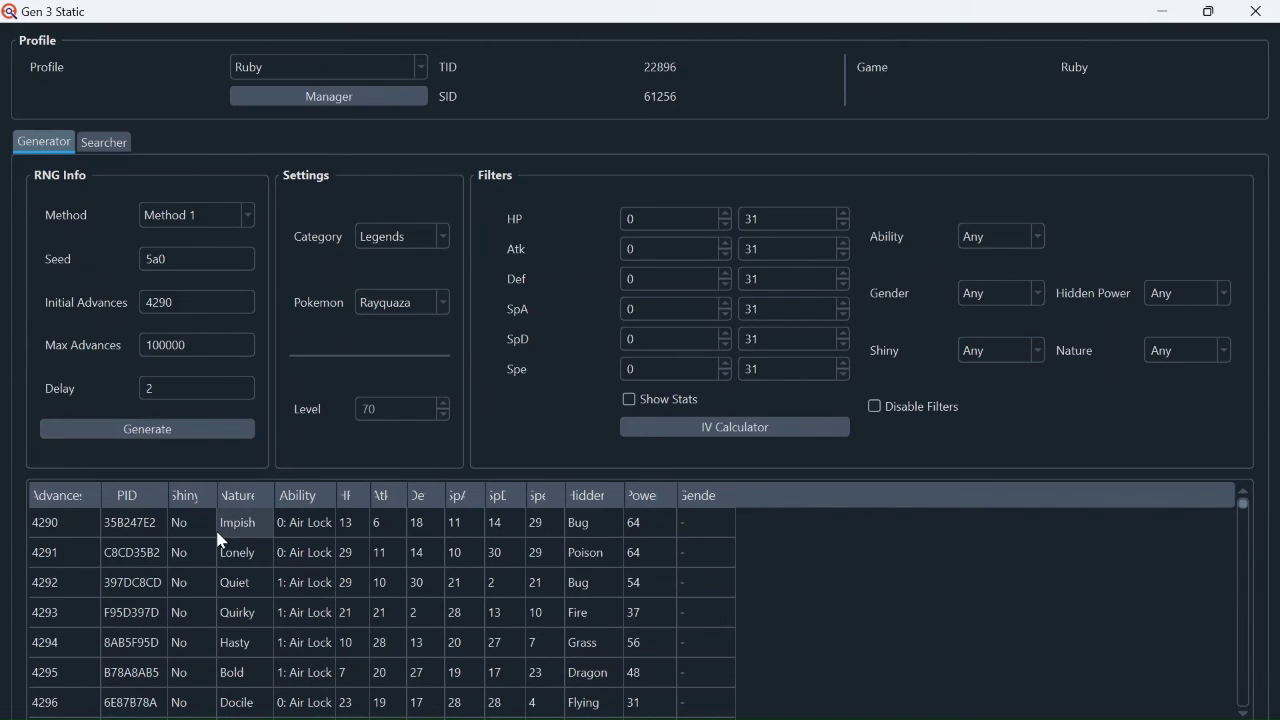
# - Examine the natures and IVs of the advances around shiny target 4307, and close the Gen 3 Static window
pyautogui.scroll(-5, 218, 538)
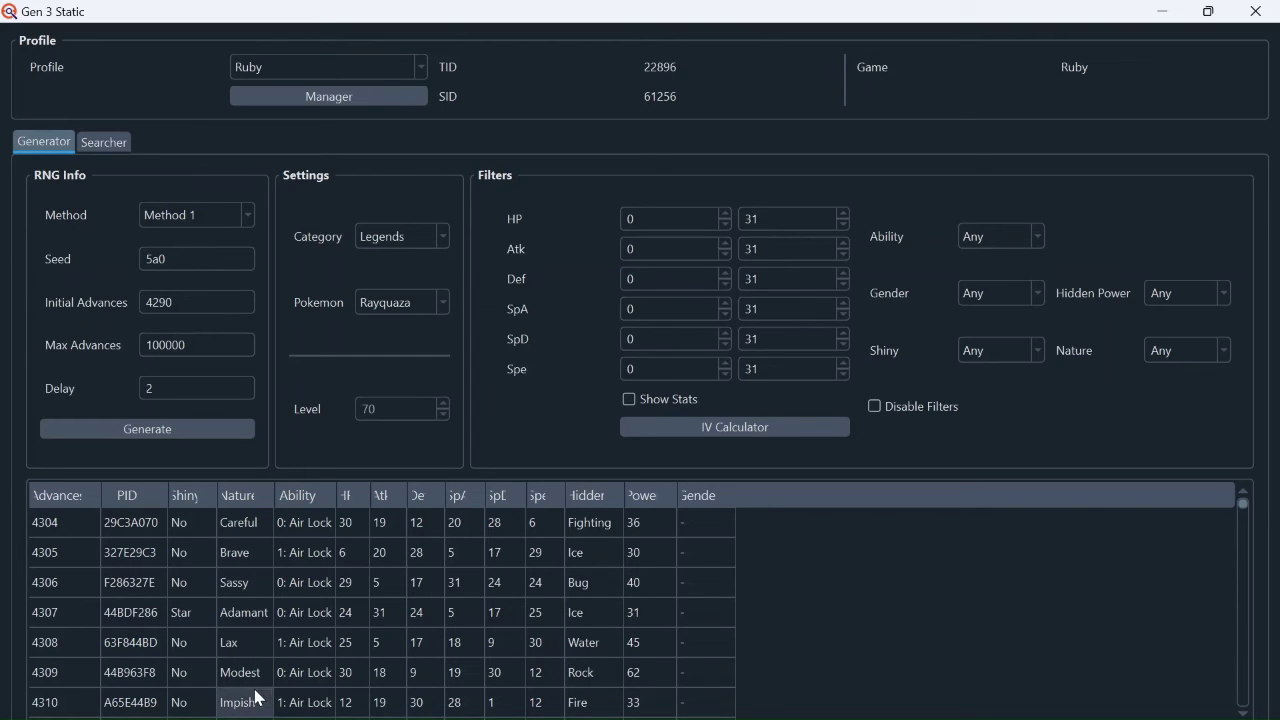
pyautogui.scroll(-2, 253, 705)
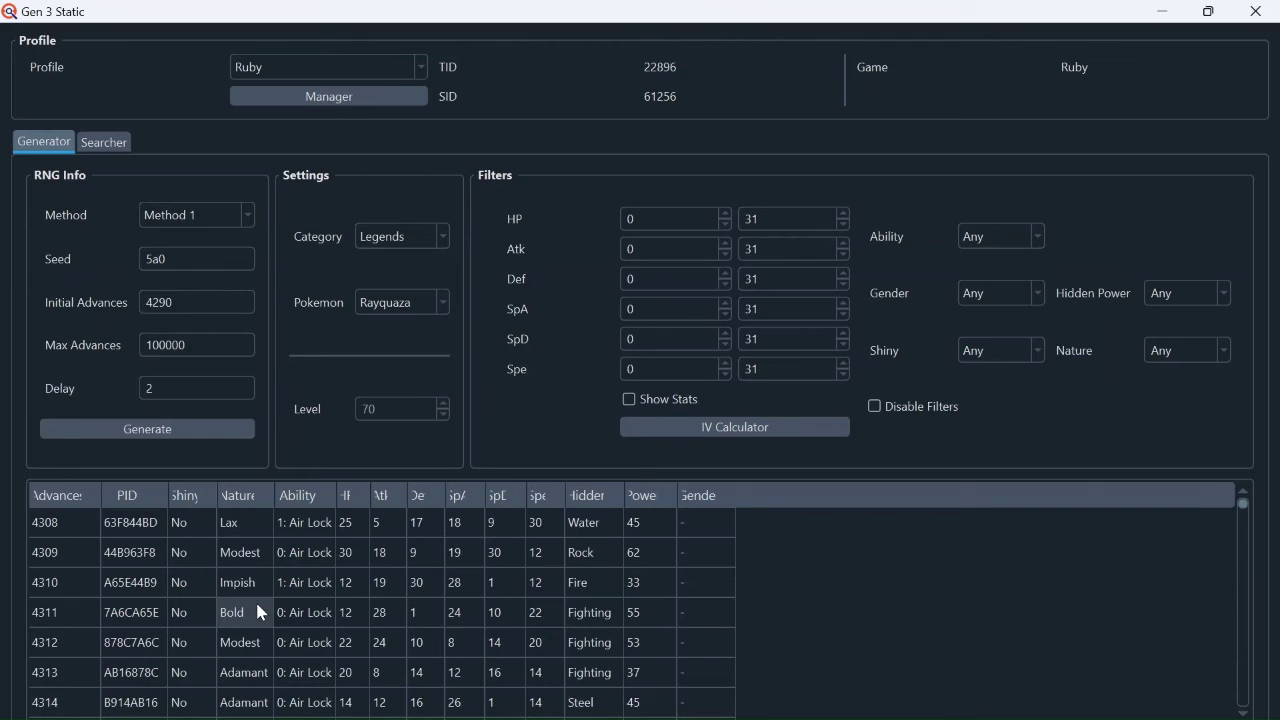
pyautogui.scroll(1, 255, 599)
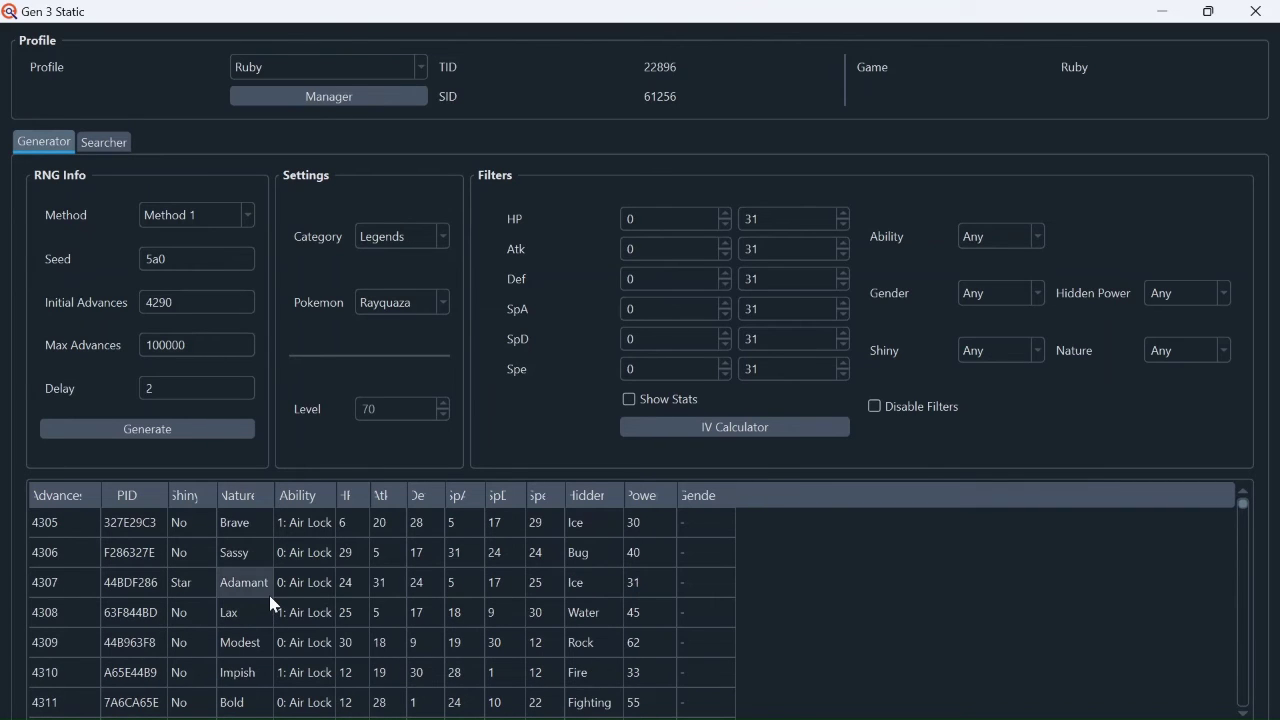
pyautogui.scroll(2, 270, 603)
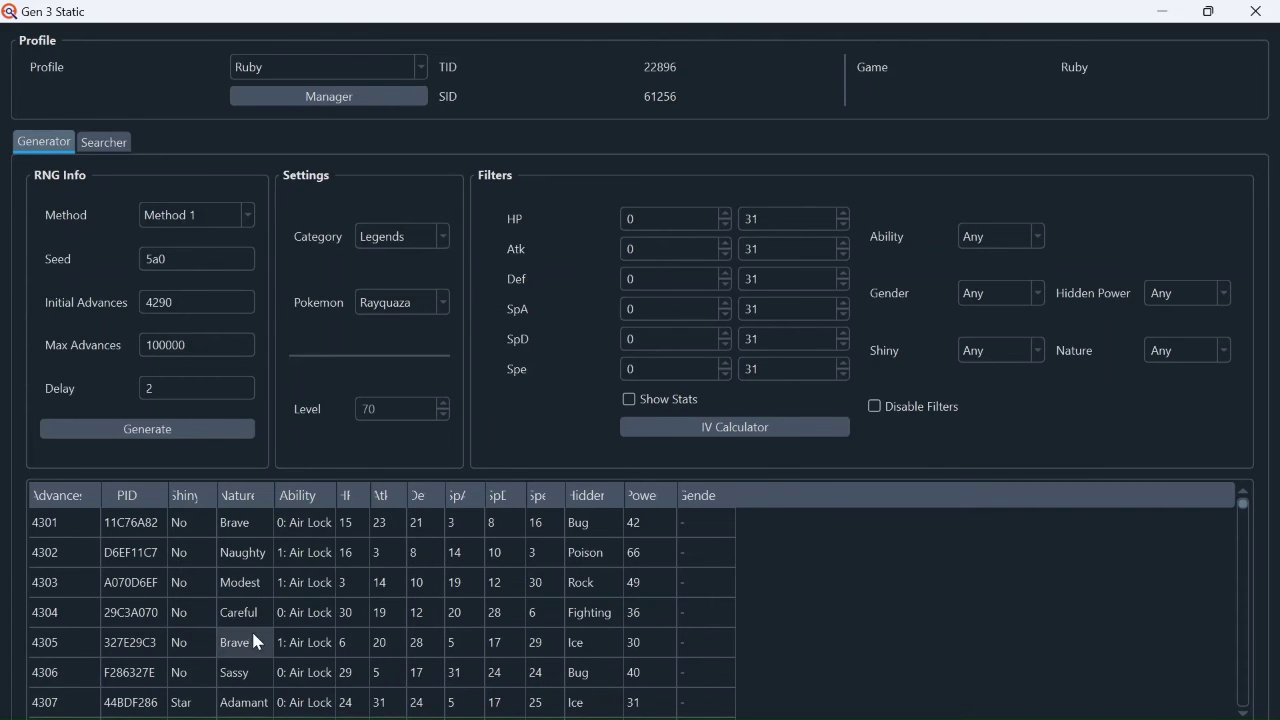
pyautogui.scroll(-2, 243, 600)
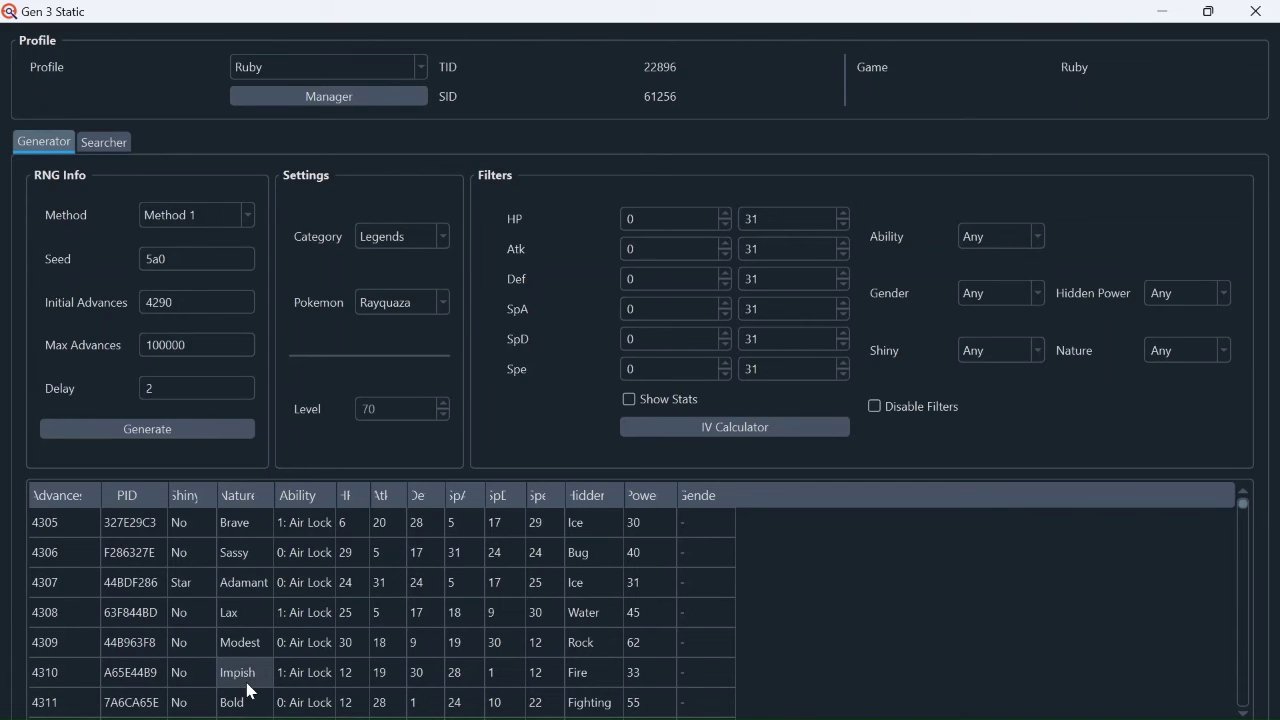
pyautogui.scroll(-1, 249, 690)
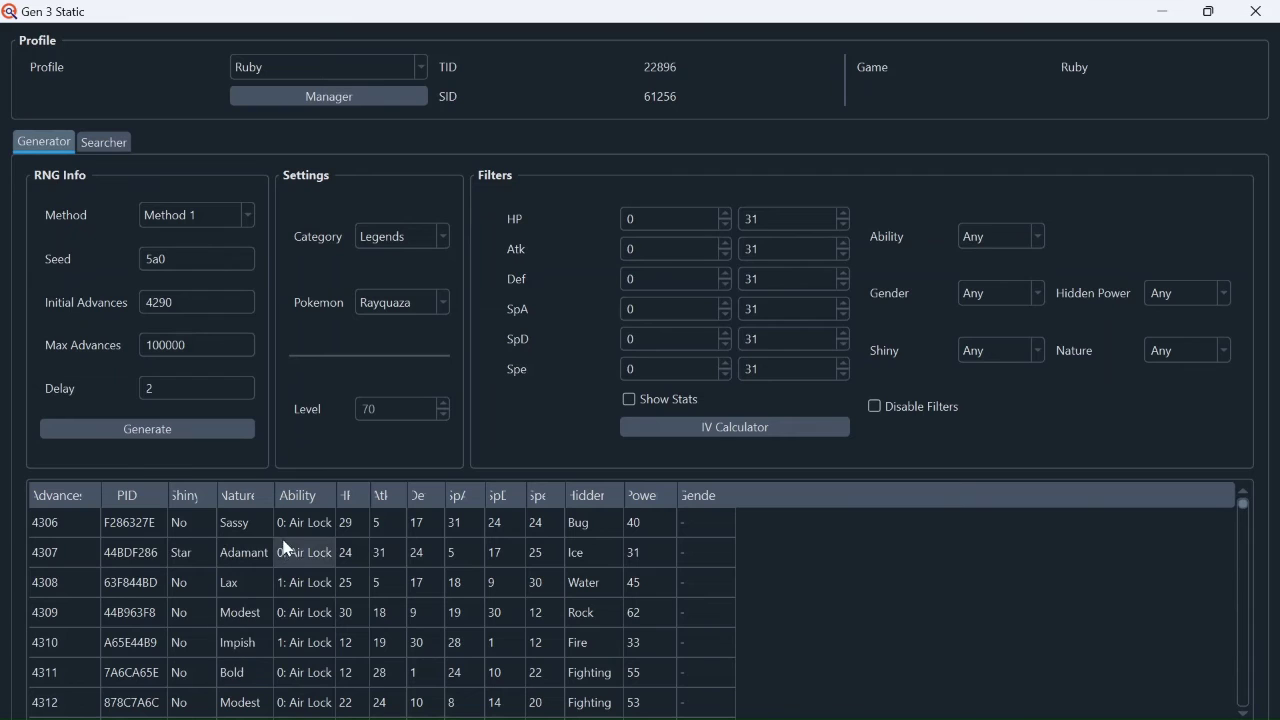
pyautogui.scroll(2, 272, 545)
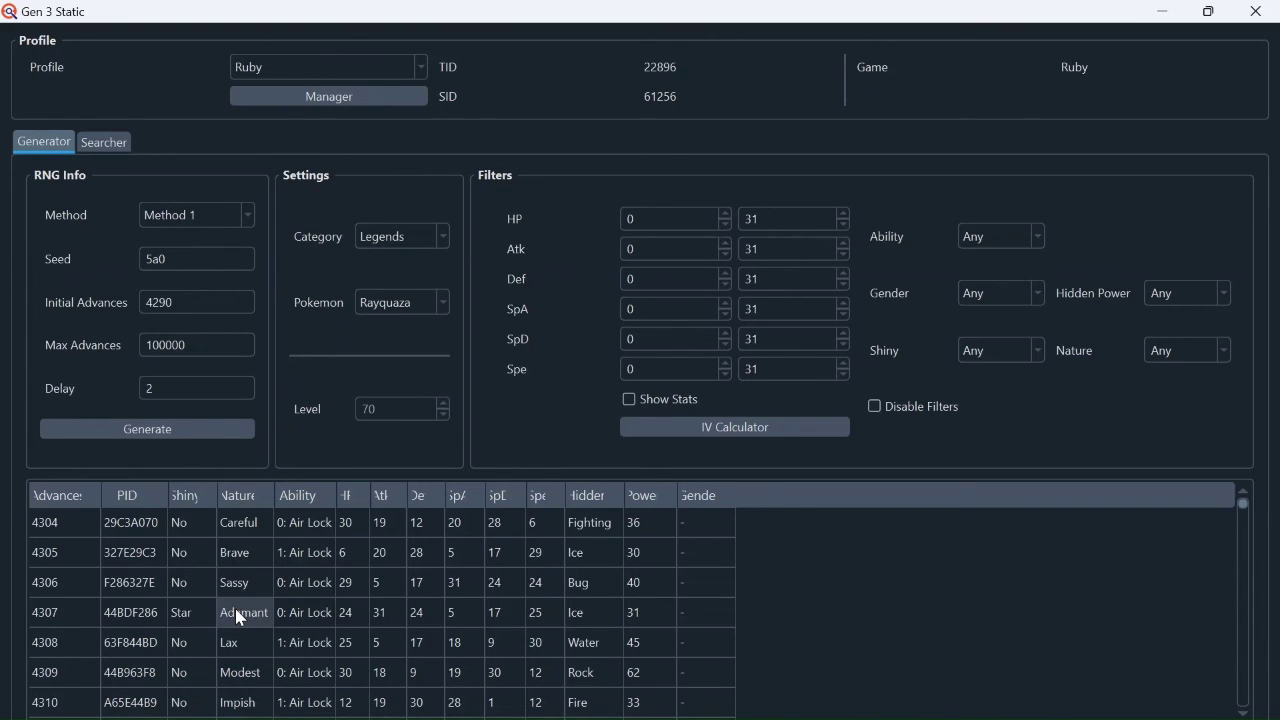
pyautogui.scroll(1, 240, 618)
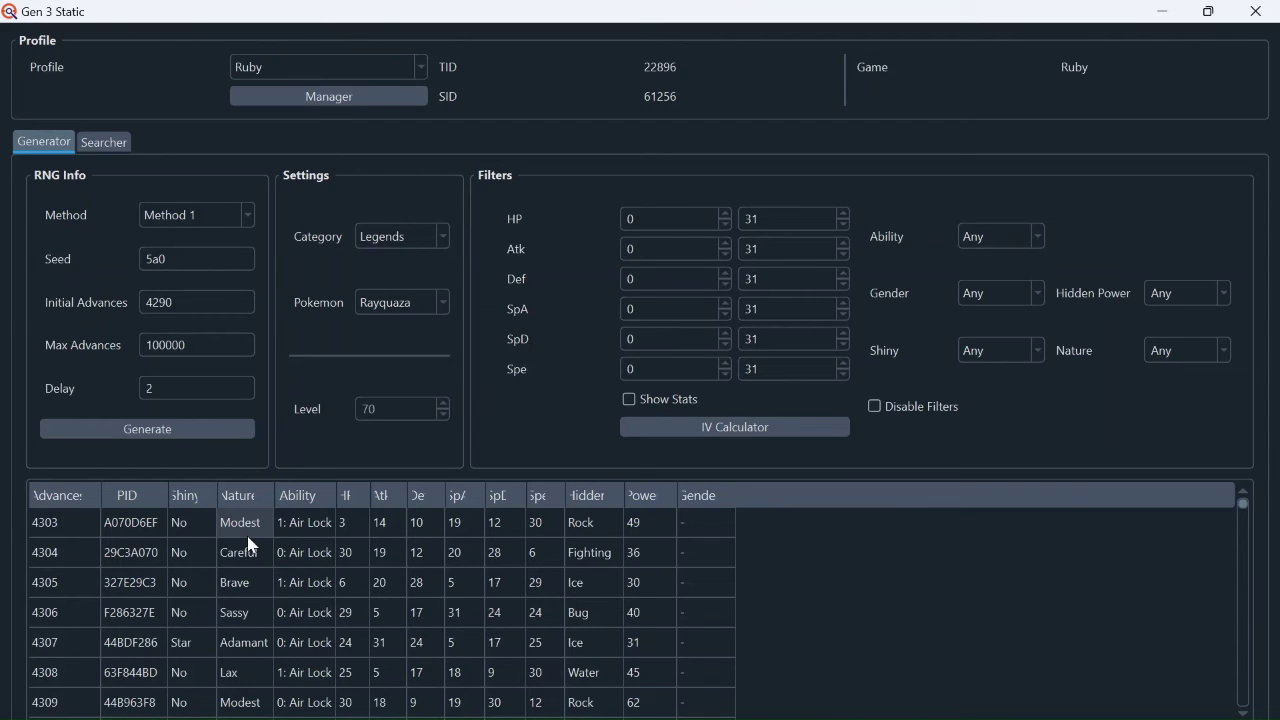
pyautogui.scroll(-1, 252, 545)
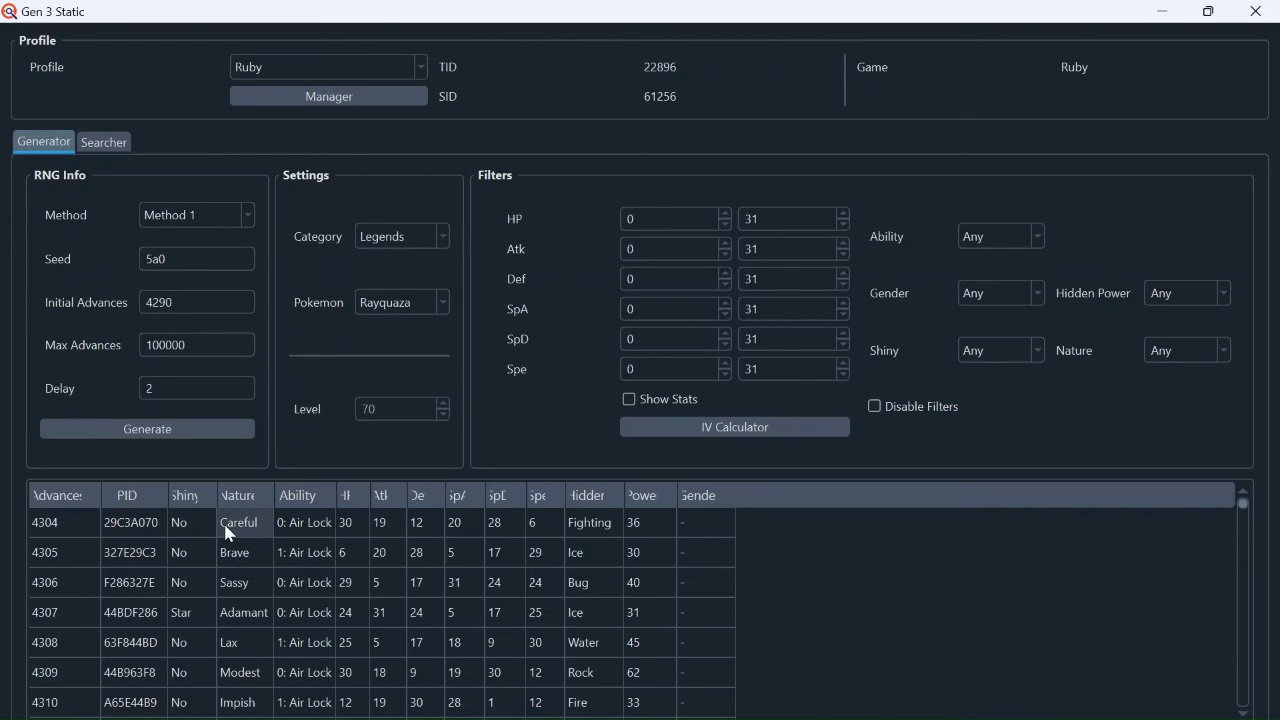
pyautogui.scroll(2, 228, 533)
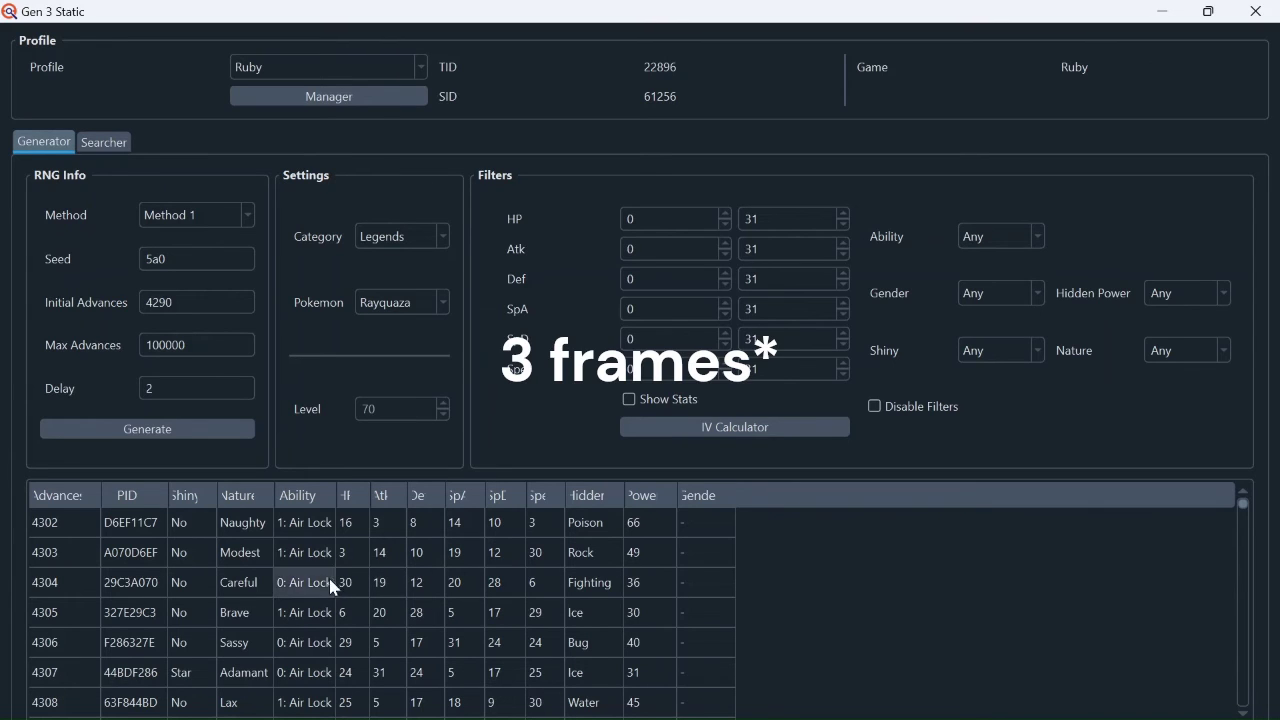
pyautogui.scroll(-1, 257, 560)
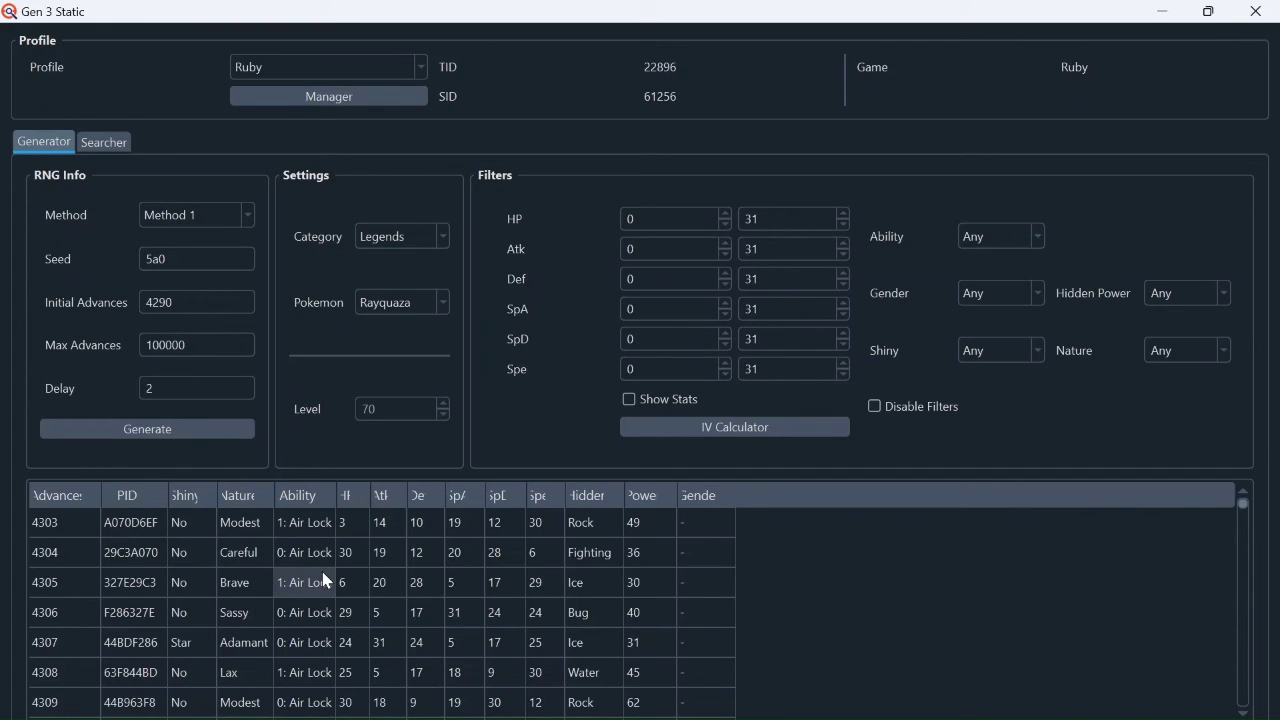
pyautogui.scroll(-1, 322, 571)
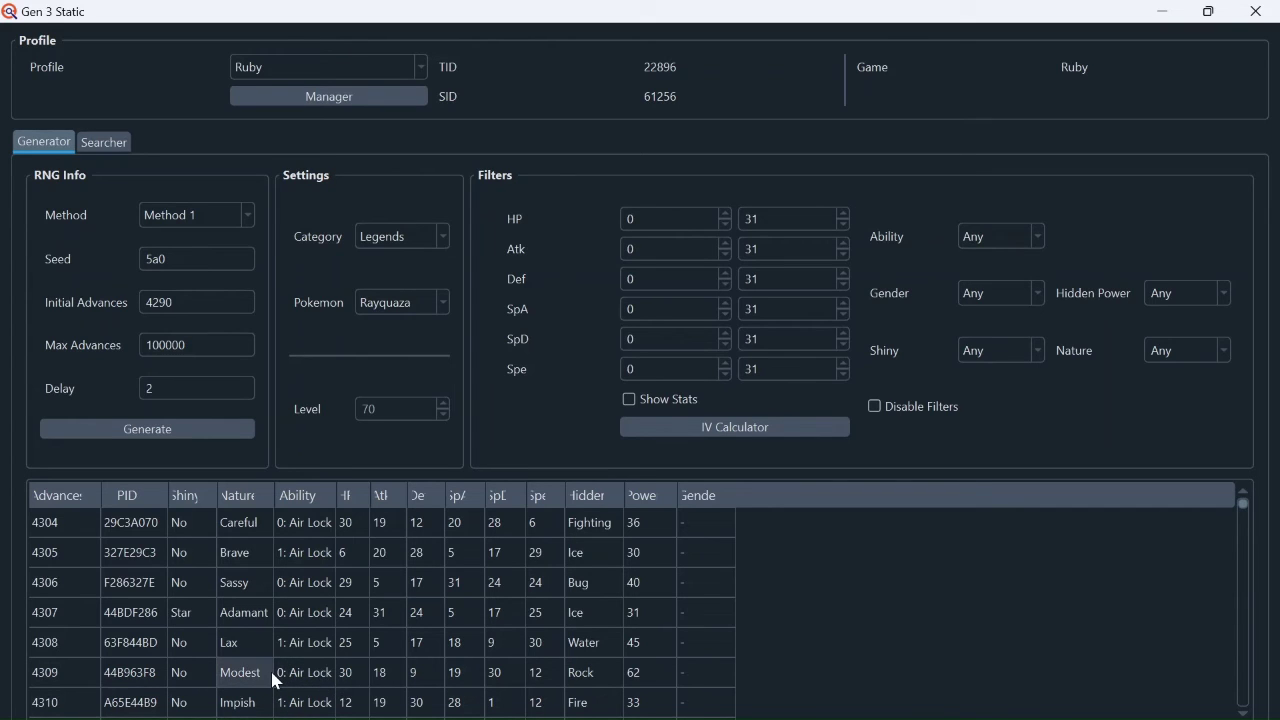
pyautogui.scroll(1, 275, 680)
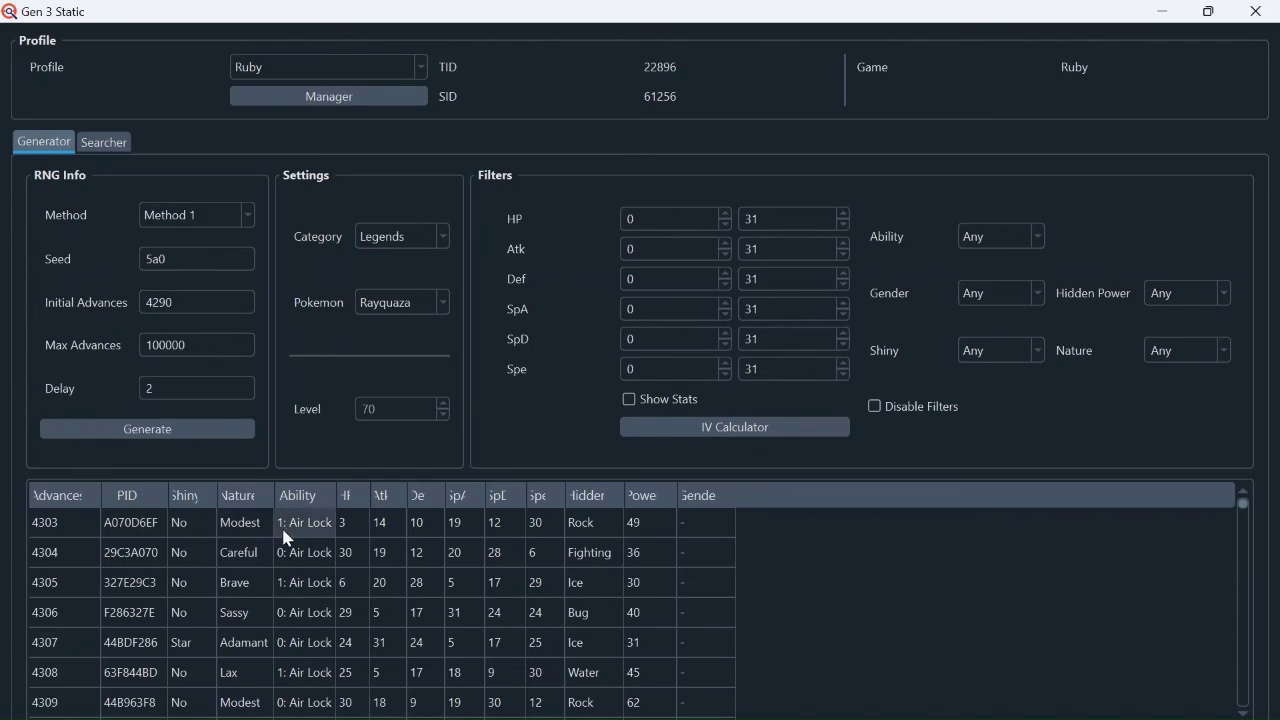
pyautogui.scroll(-2, 331, 551)
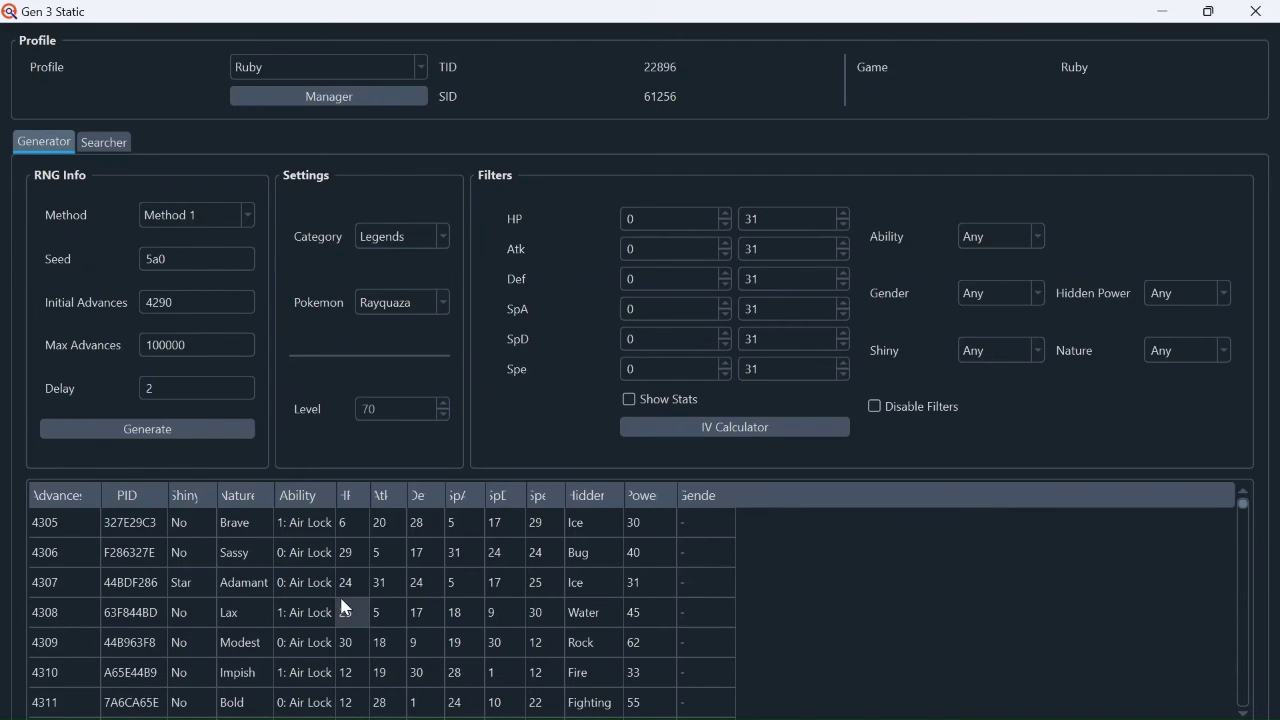
pyautogui.scroll(2, 343, 604)
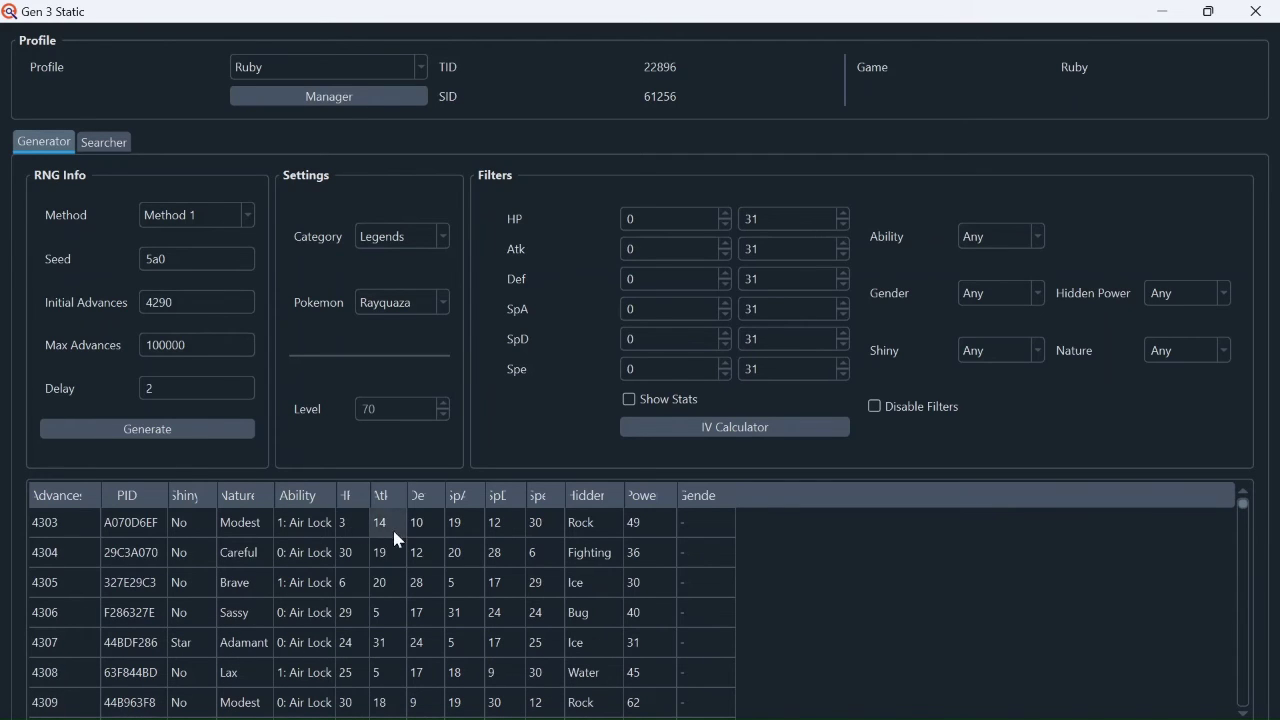
pyautogui.scroll(-1, 265, 570)
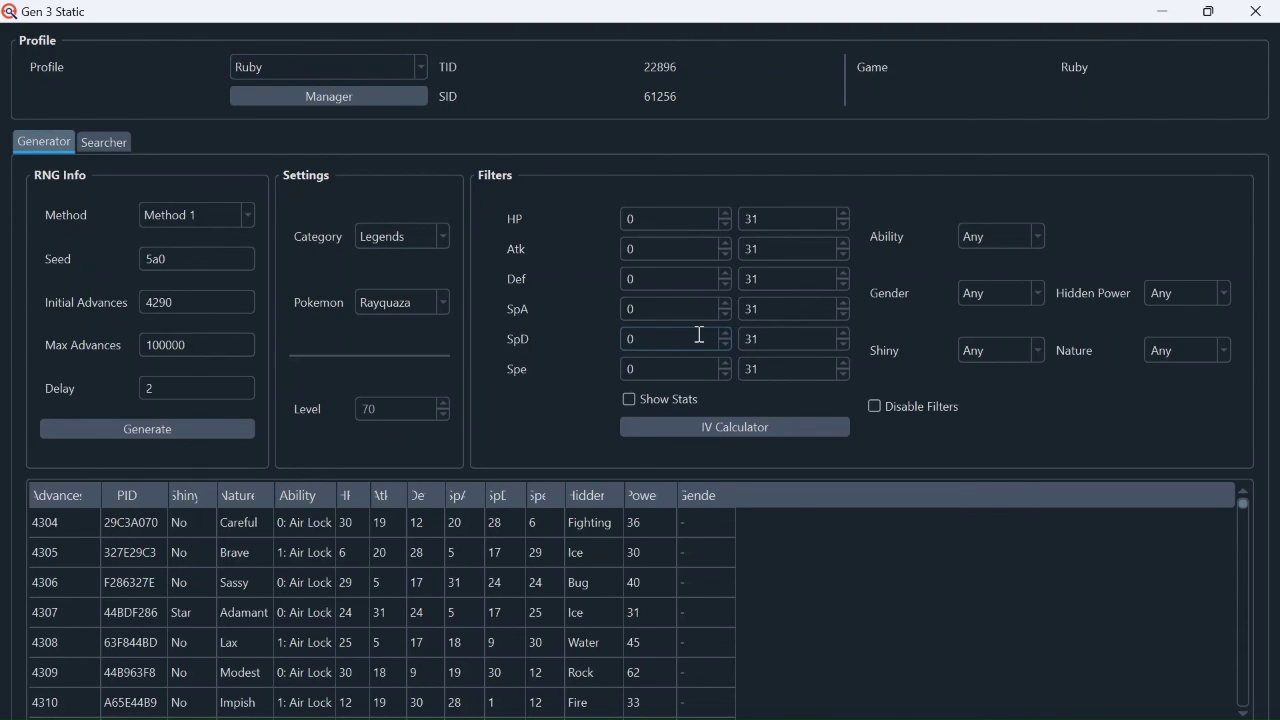
pyautogui.click(1255, 11)
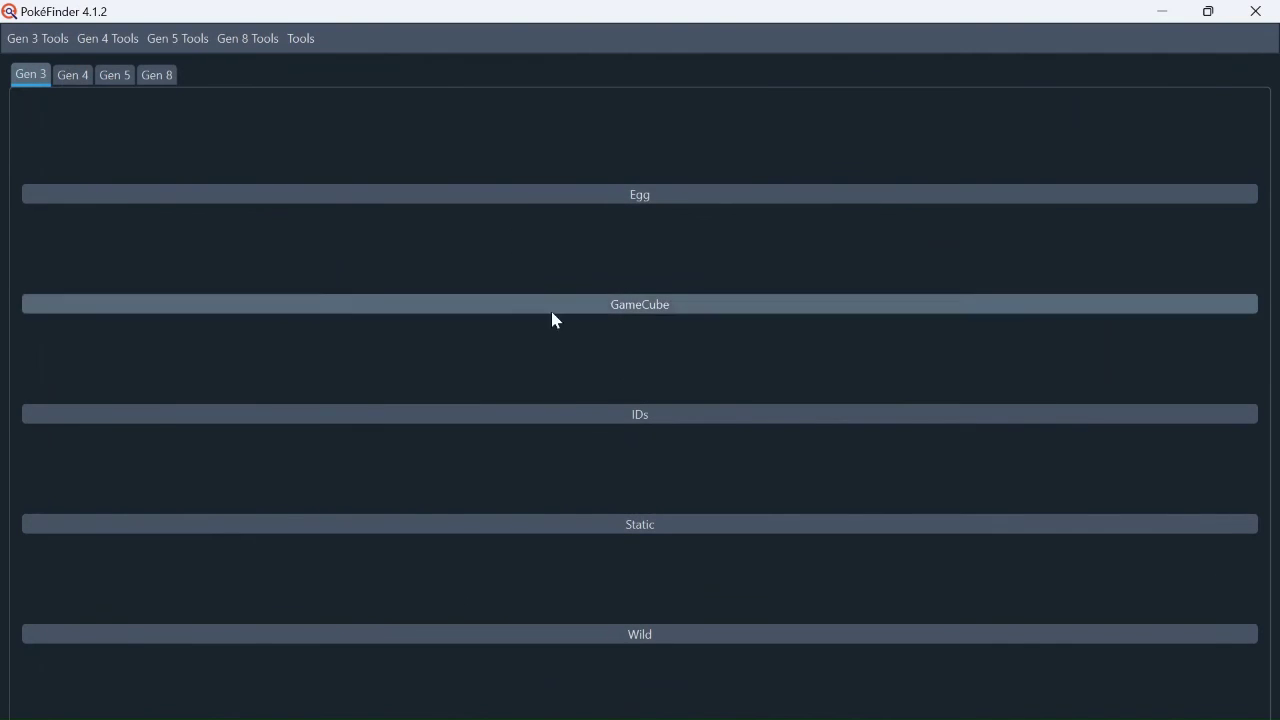